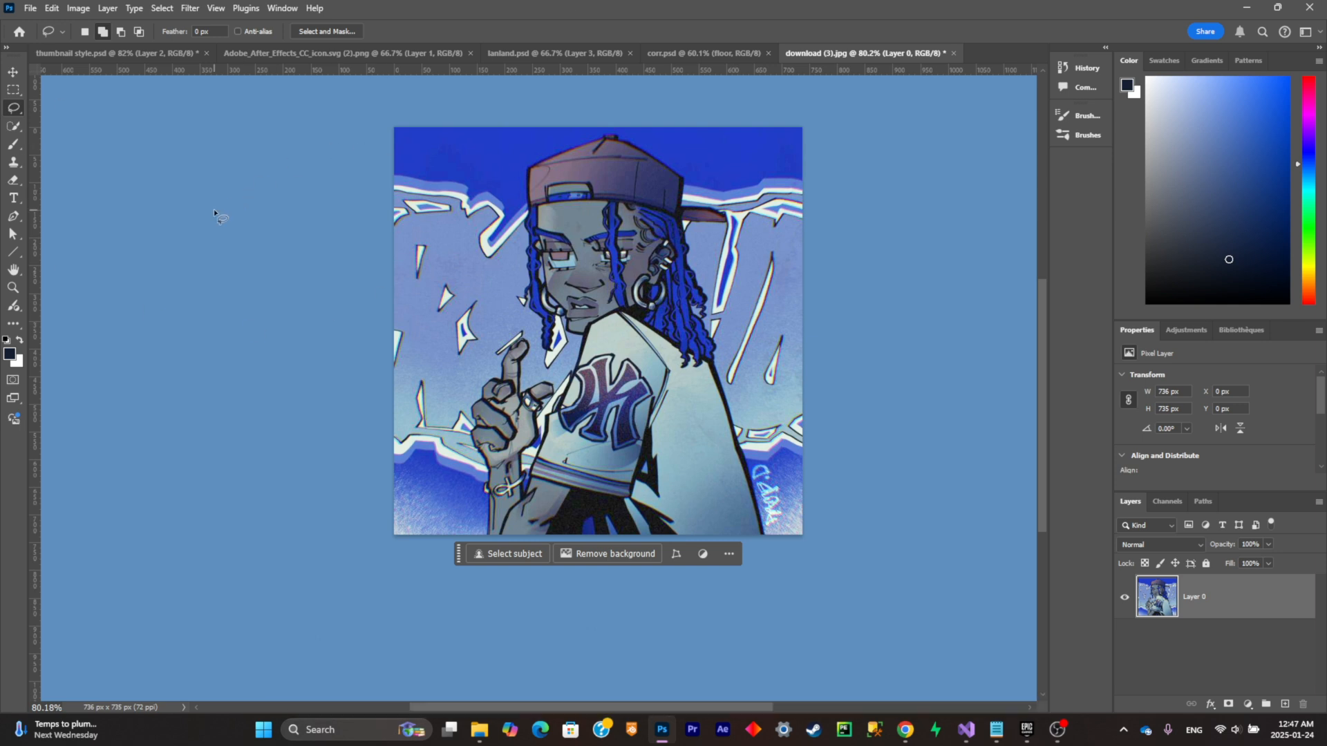
Step: Select the character with Select Subject and refine the selection edge around the hair, hand, sleeve and cap with the Quick Selection tool
scroll(505, 366, up, 2)
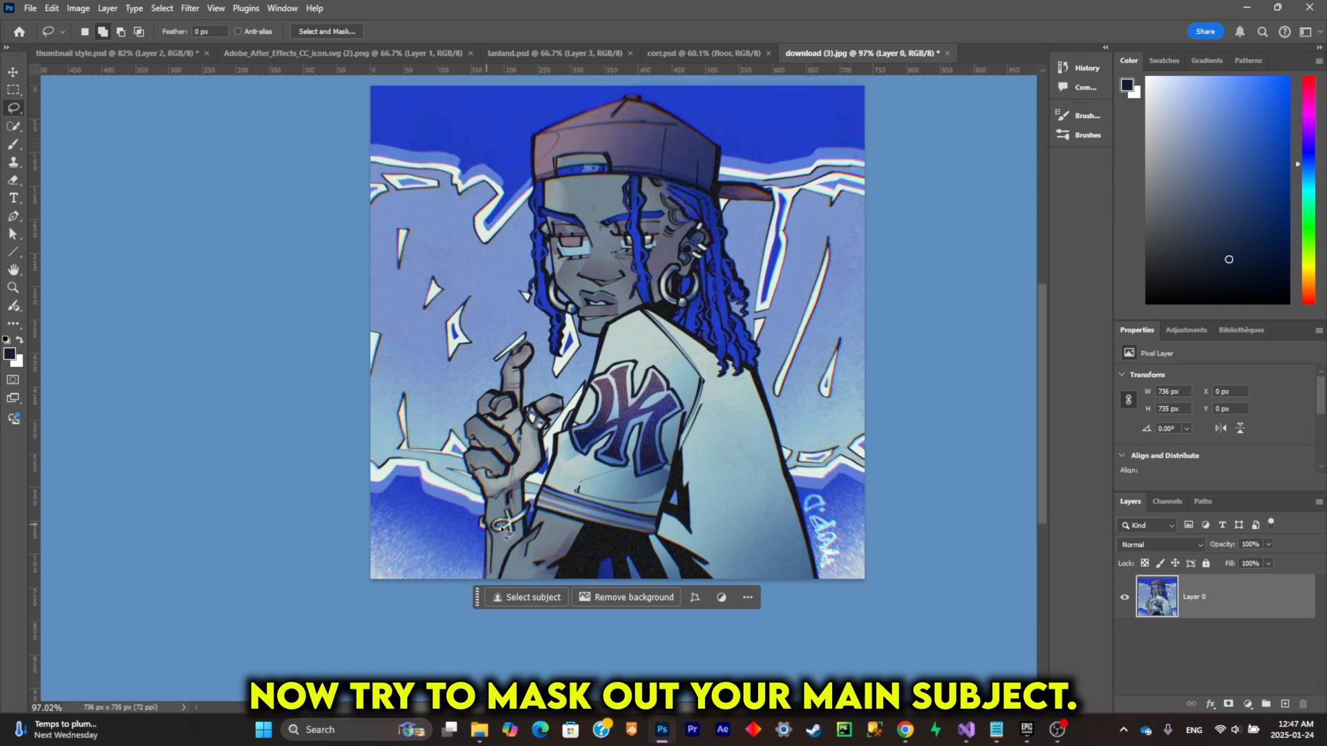
click(500, 596)
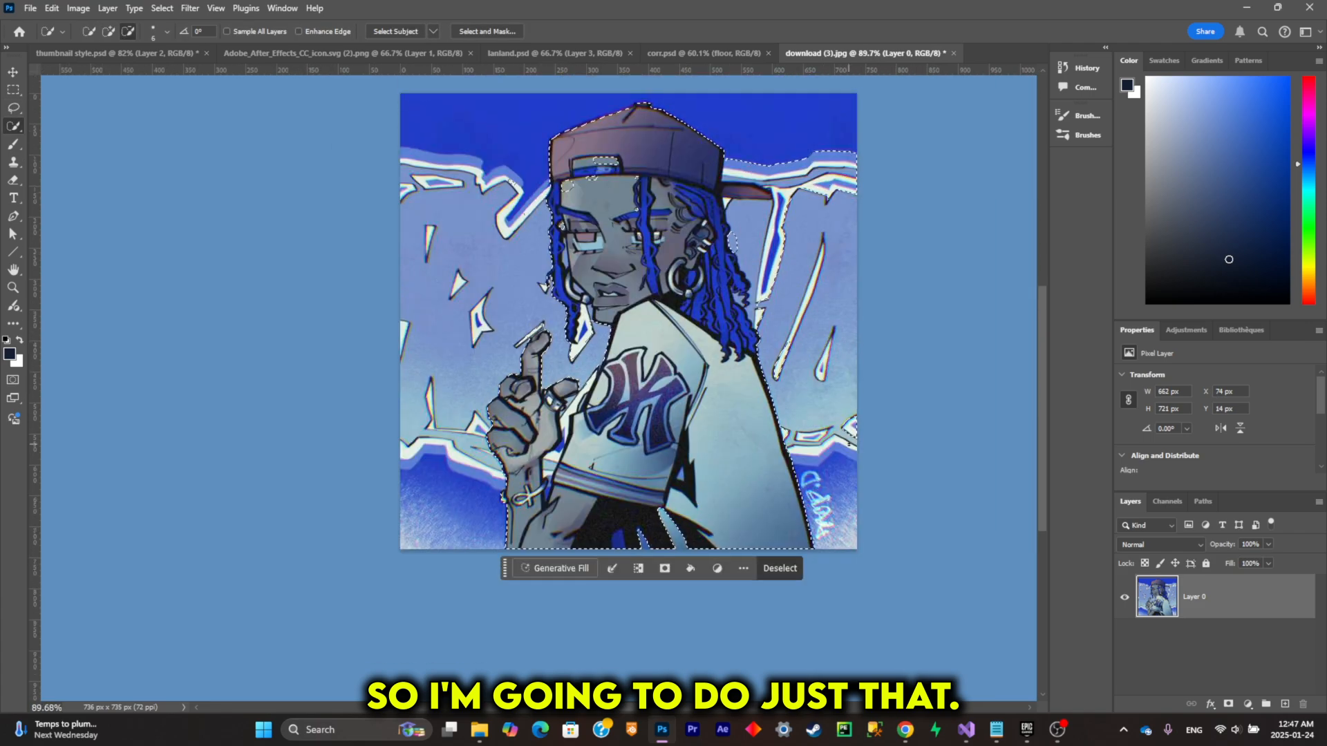
scroll(783, 111, up, 7)
drag(829, 239, 719, 515)
scroll(767, 450, down, 10)
scroll(644, 505, up, 11)
scroll(517, 497, down, 3)
scroll(517, 512, up, 4)
drag(561, 360, 510, 517)
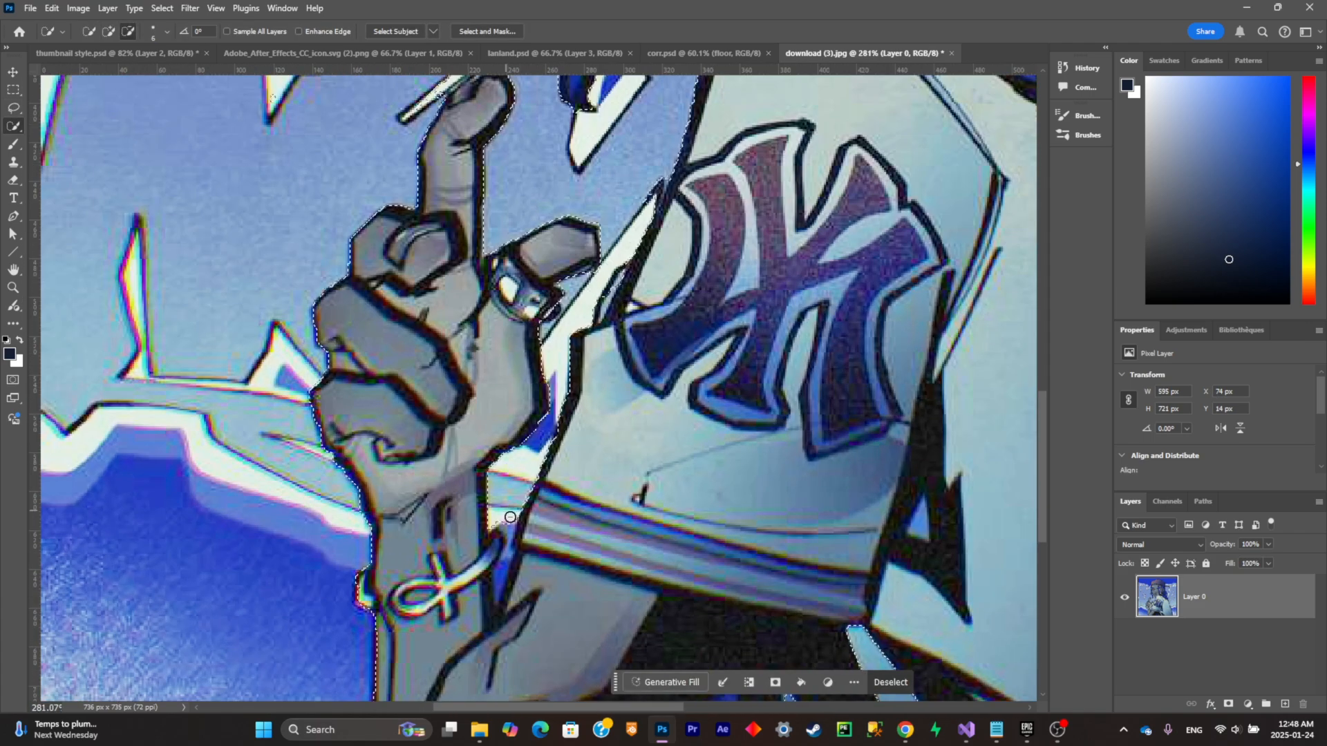
scroll(510, 517, down, 9)
scroll(632, 587, up, 4)
scroll(595, 394, down, 4)
scroll(708, 138, up, 11)
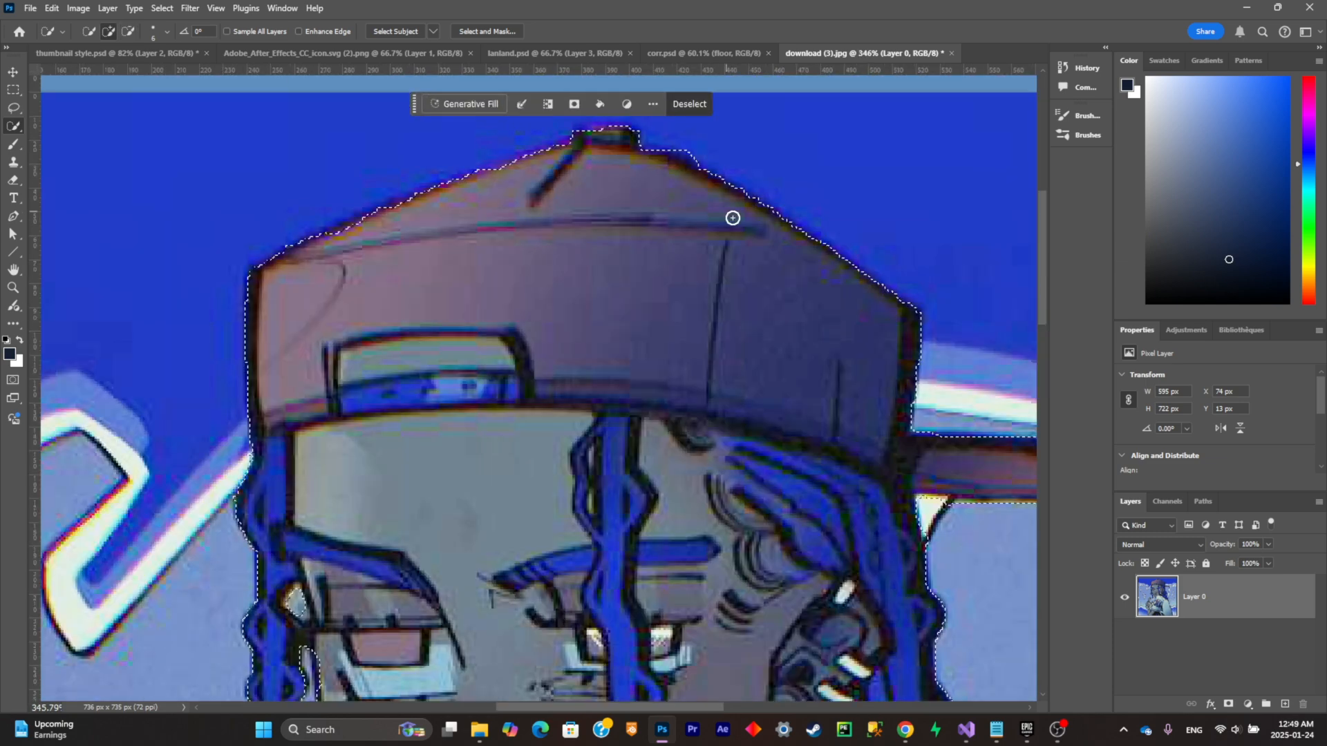
scroll(732, 218, down, 5)
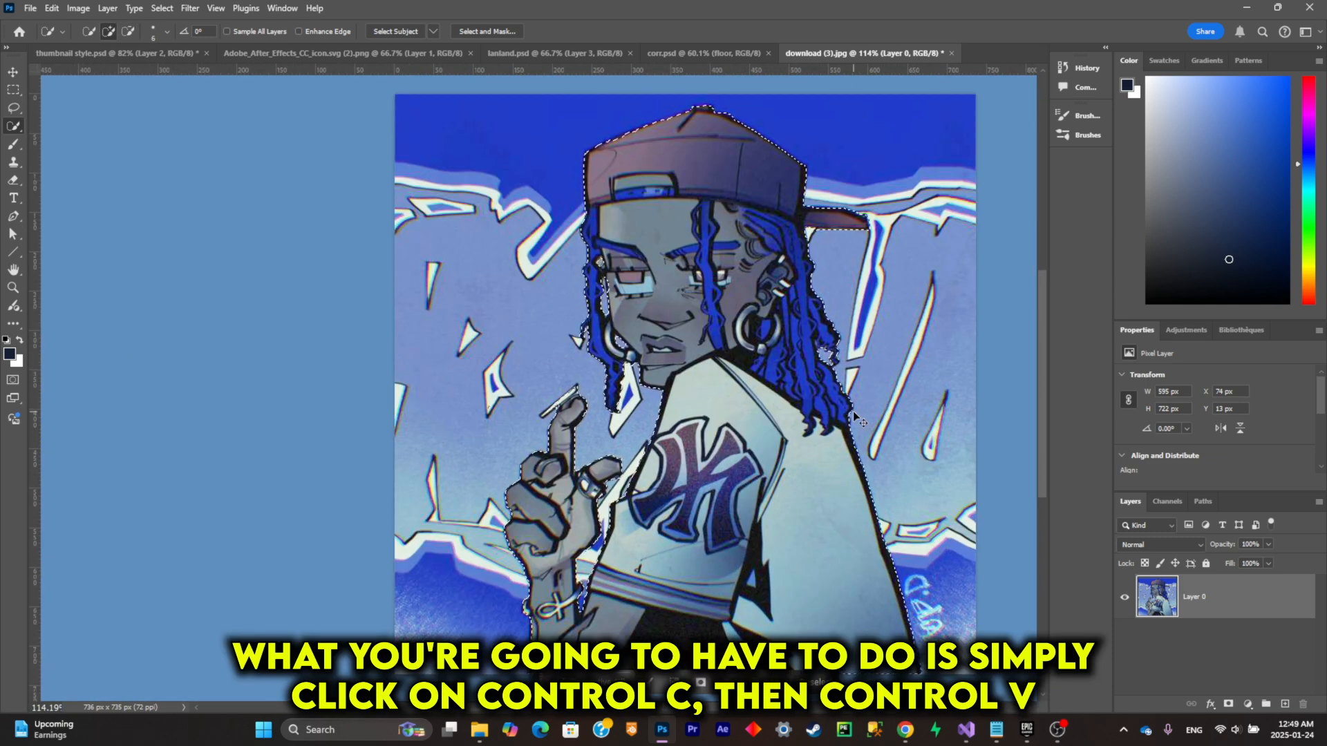
Step: Copy the selected character onto its own layer and check the cutout by briefly hiding the original picture layer
key(ctrl+c)
key(ctrl+v)
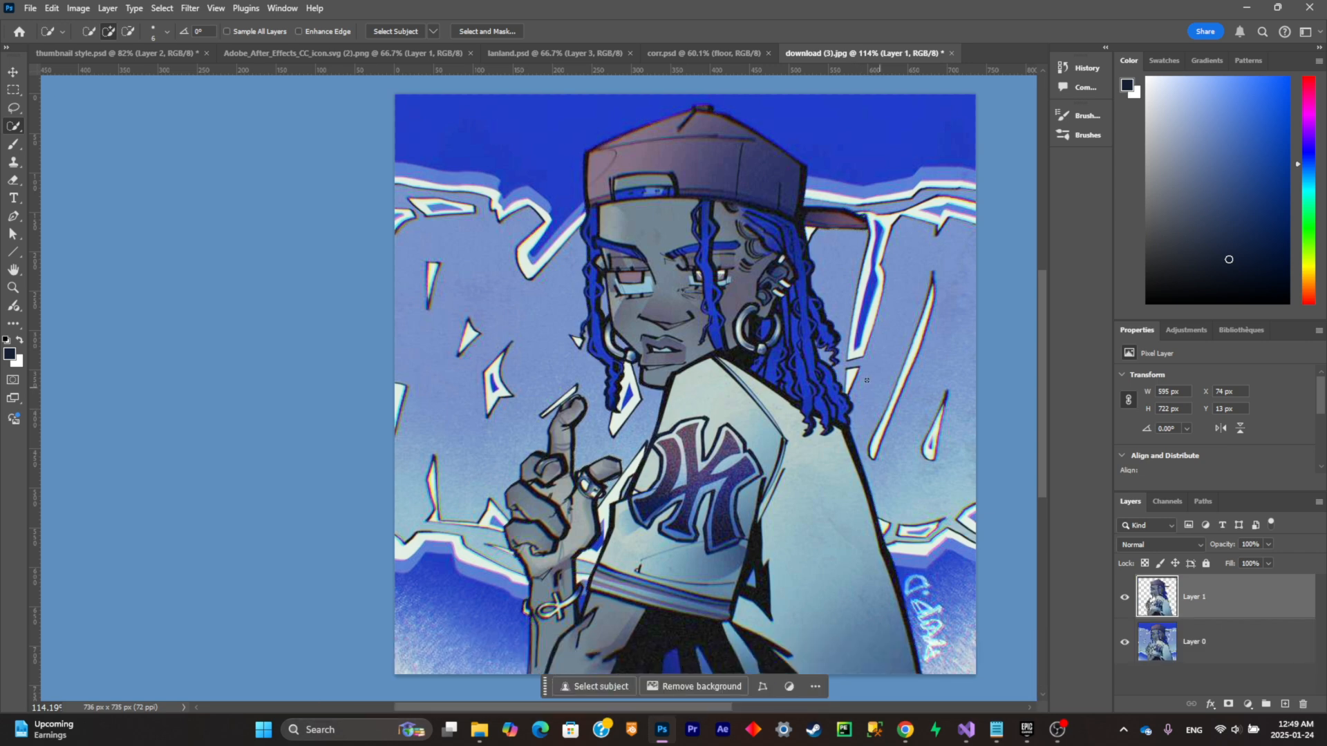
click(1125, 642)
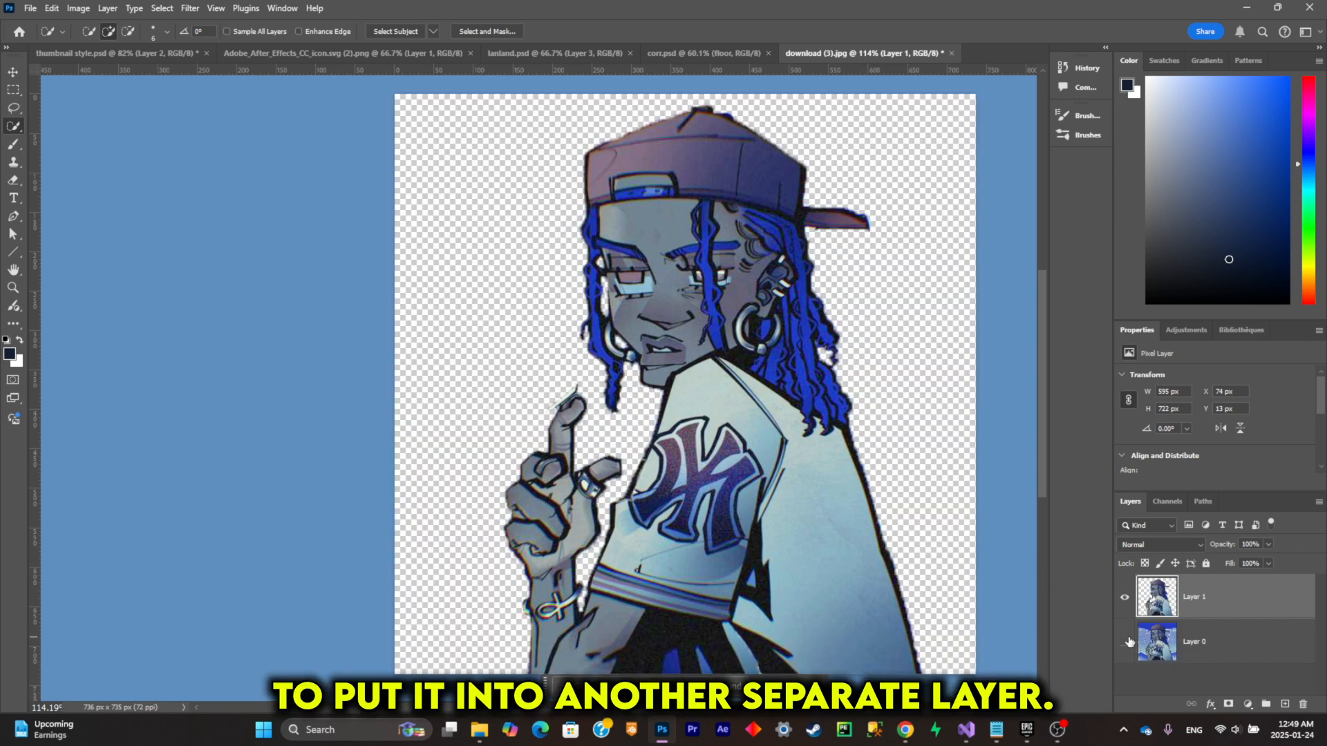
click(1125, 641)
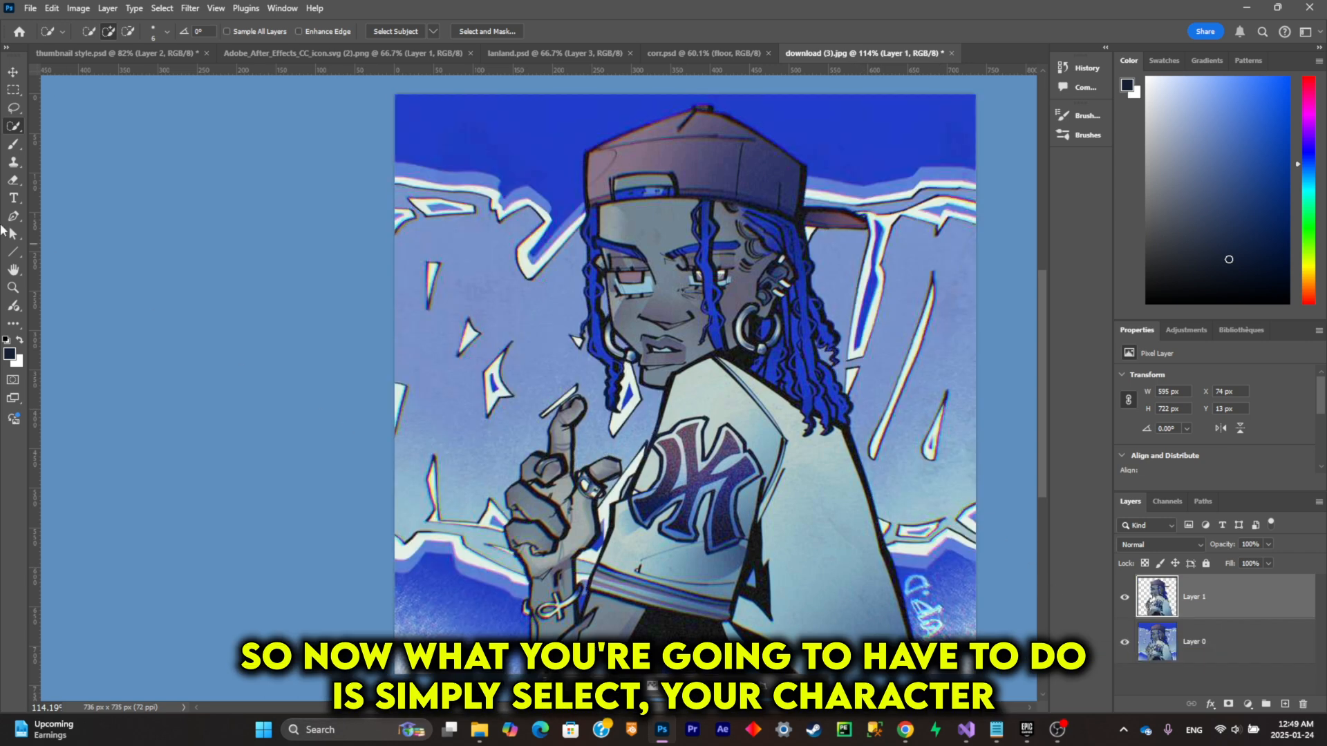
Step: Lasso loosely around the whole character and the signature beside the jacket, and replace that area using Generative Fill without a prompt
click(13, 107)
scroll(738, 404, down, 2)
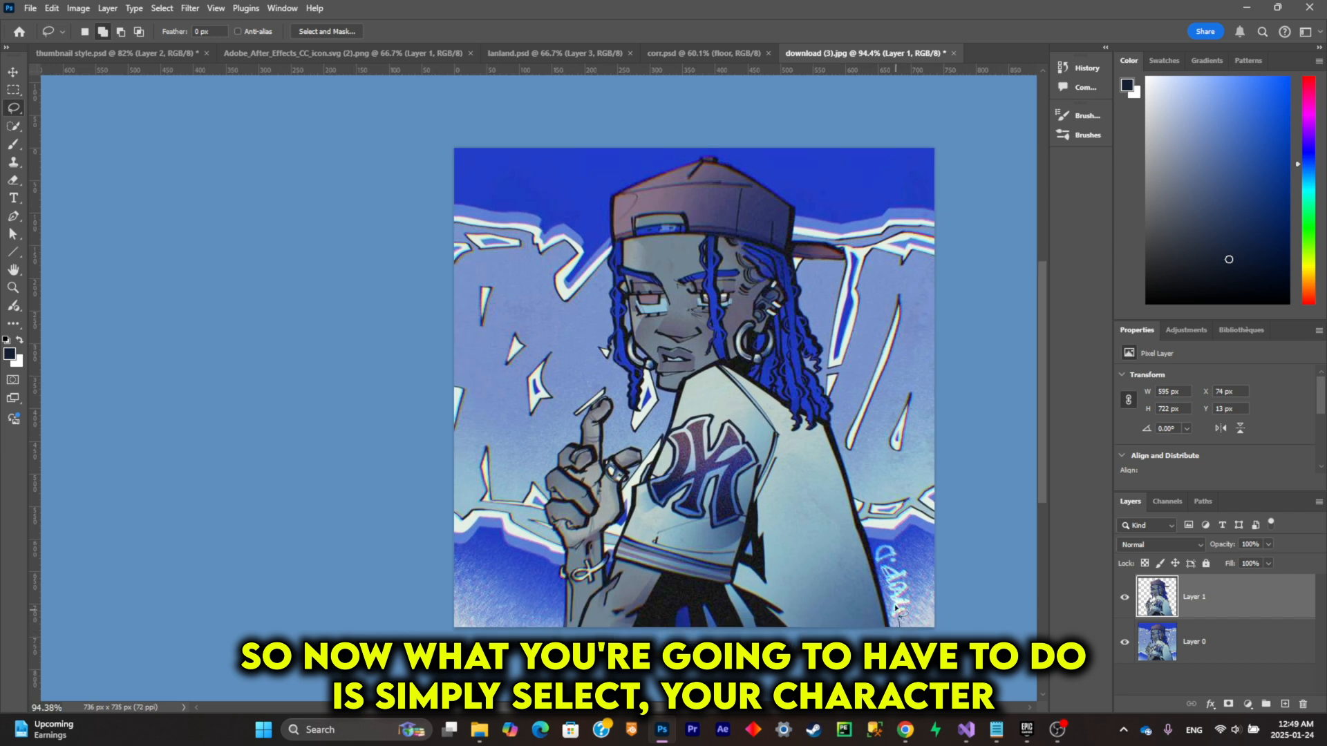
drag(881, 553, 866, 497)
mouse_move(847, 404)
mouse_down()
mouse_move(809, 201)
mouse_move(685, 149)
mouse_move(608, 349)
mouse_move(546, 429)
mouse_up()
drag(873, 655, 878, 541)
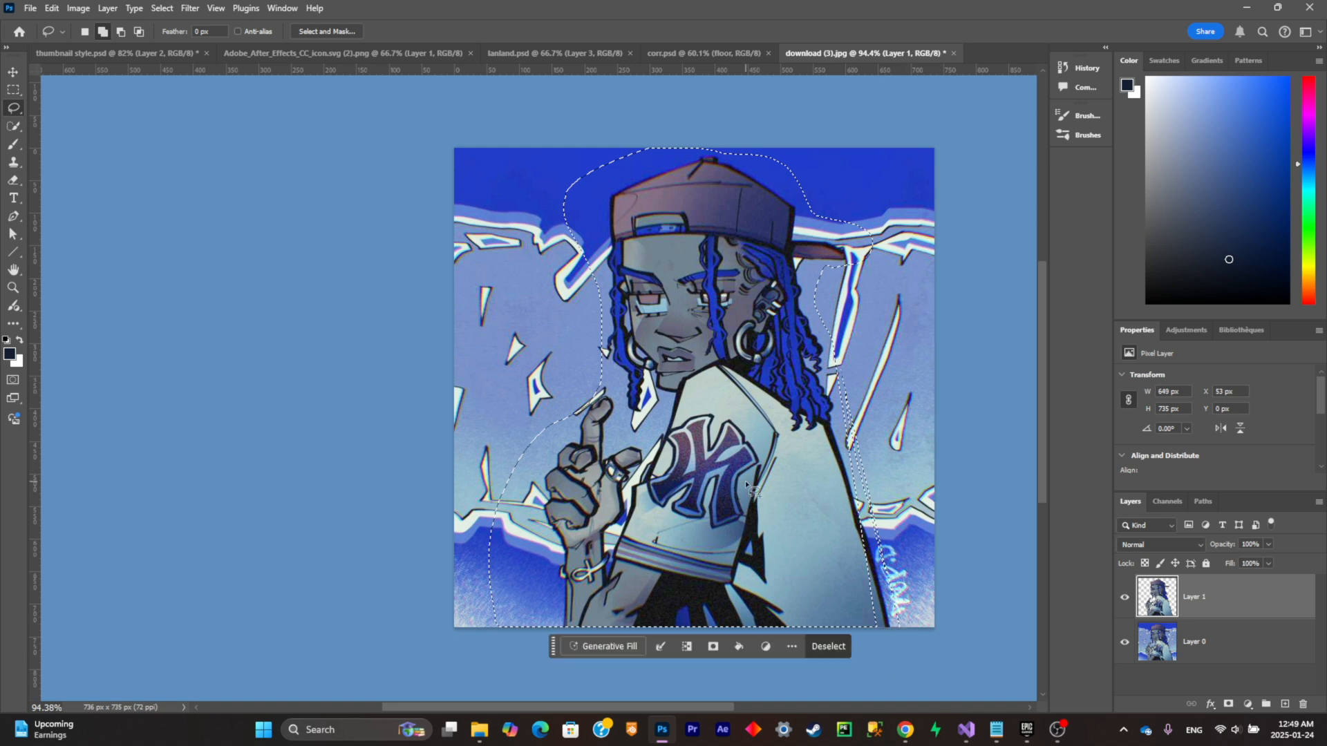
mouse_move(818, 392)
mouse_down()
mouse_move(824, 354)
mouse_move(903, 534)
mouse_move(826, 586)
mouse_up()
click(603, 650)
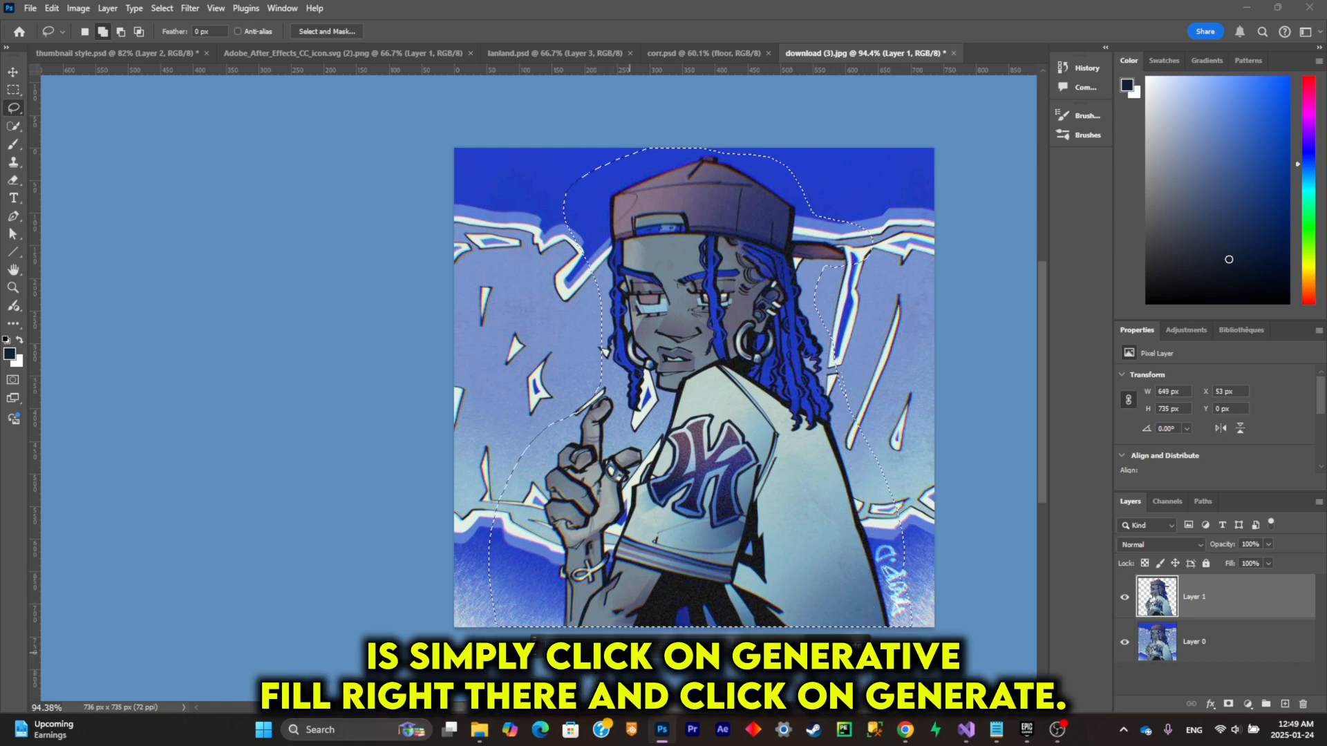
click(842, 649)
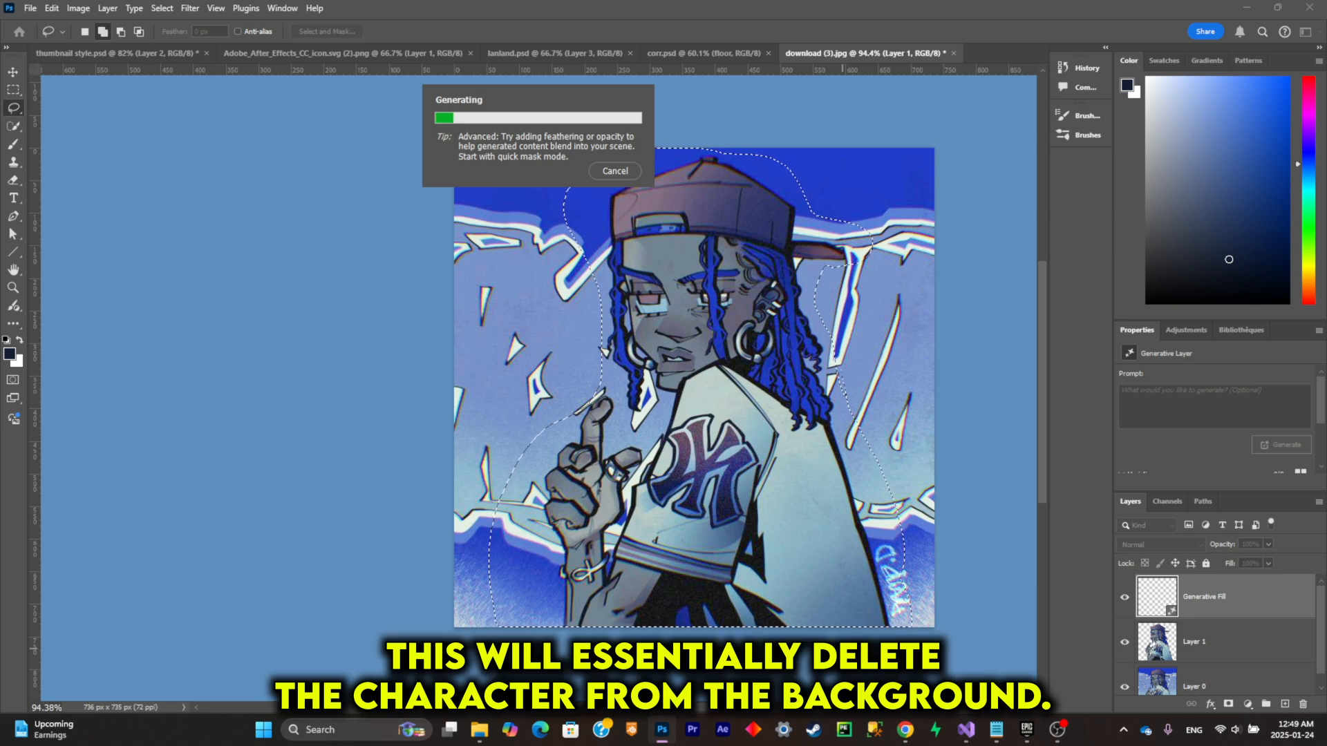
Step: Merge the generated fill beneath the character down into the original picture layer and check the separation by toggling the character's visibility
right_click(1278, 633)
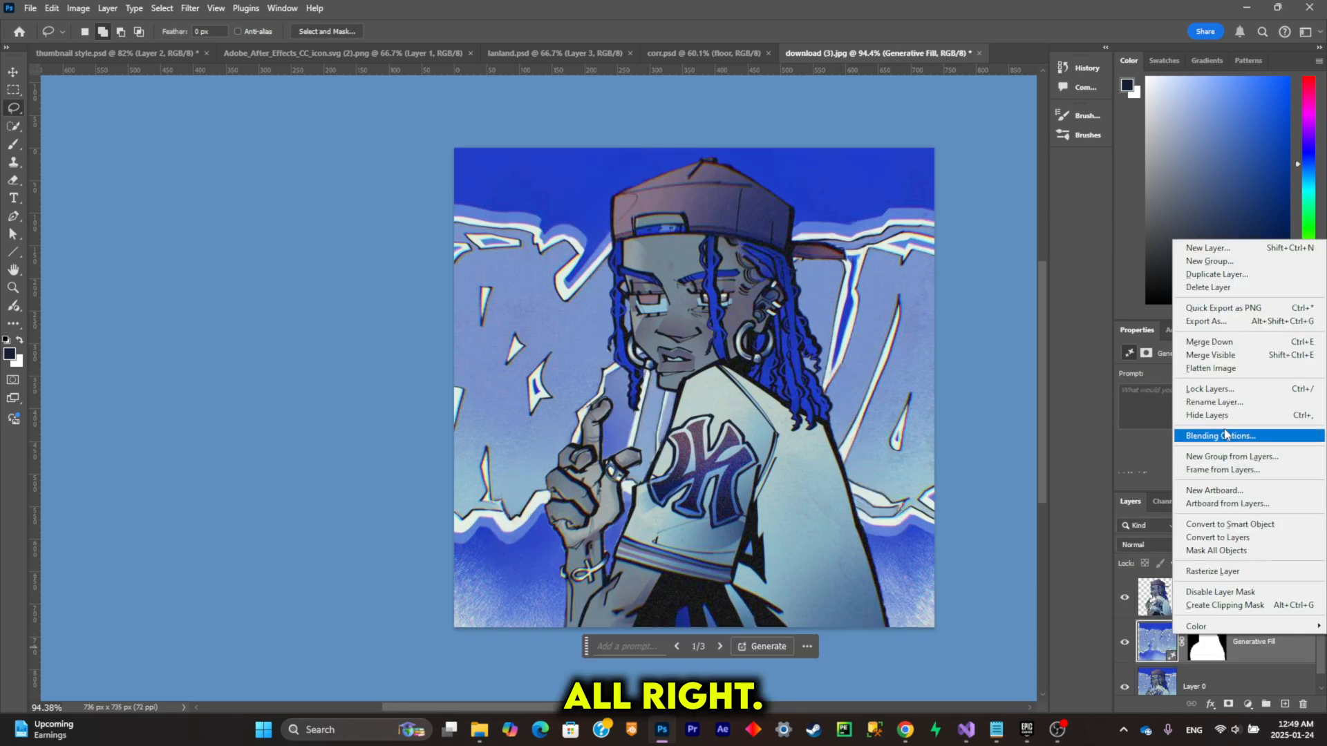
click(1213, 342)
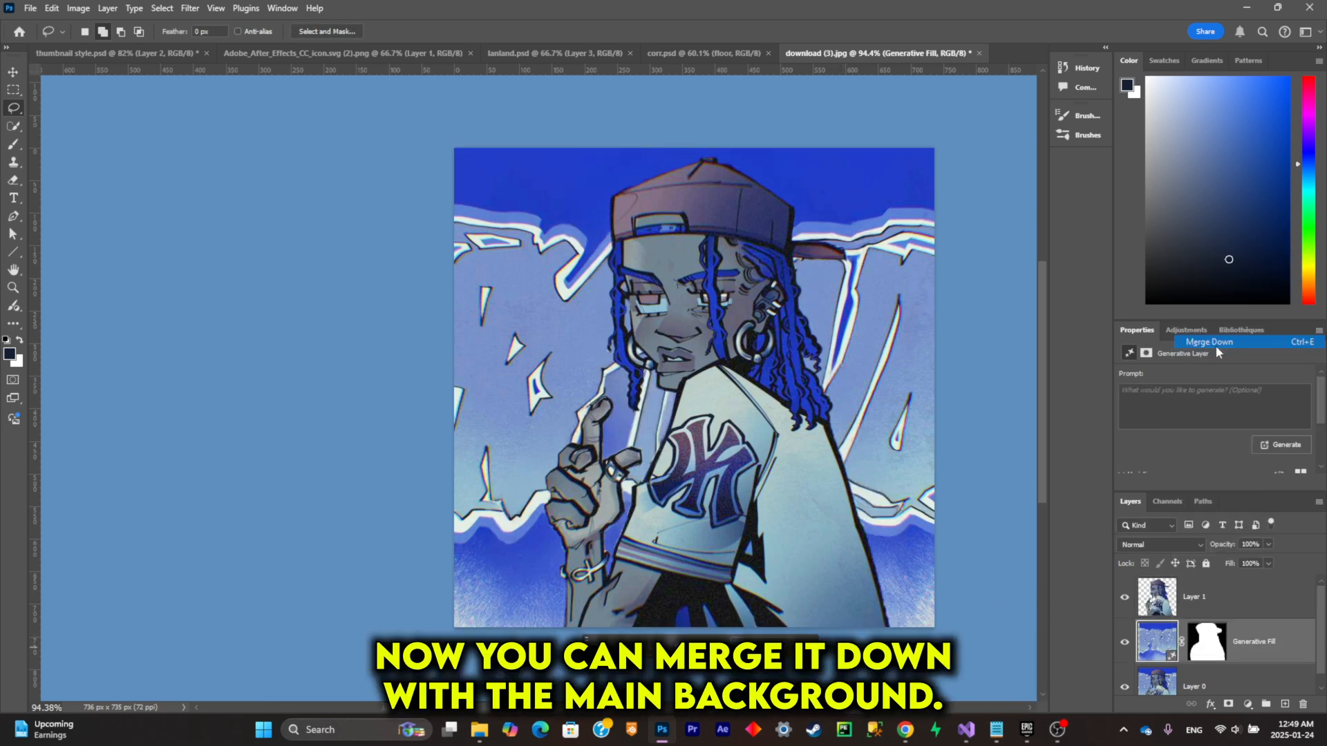
click(1126, 597)
click(1138, 599)
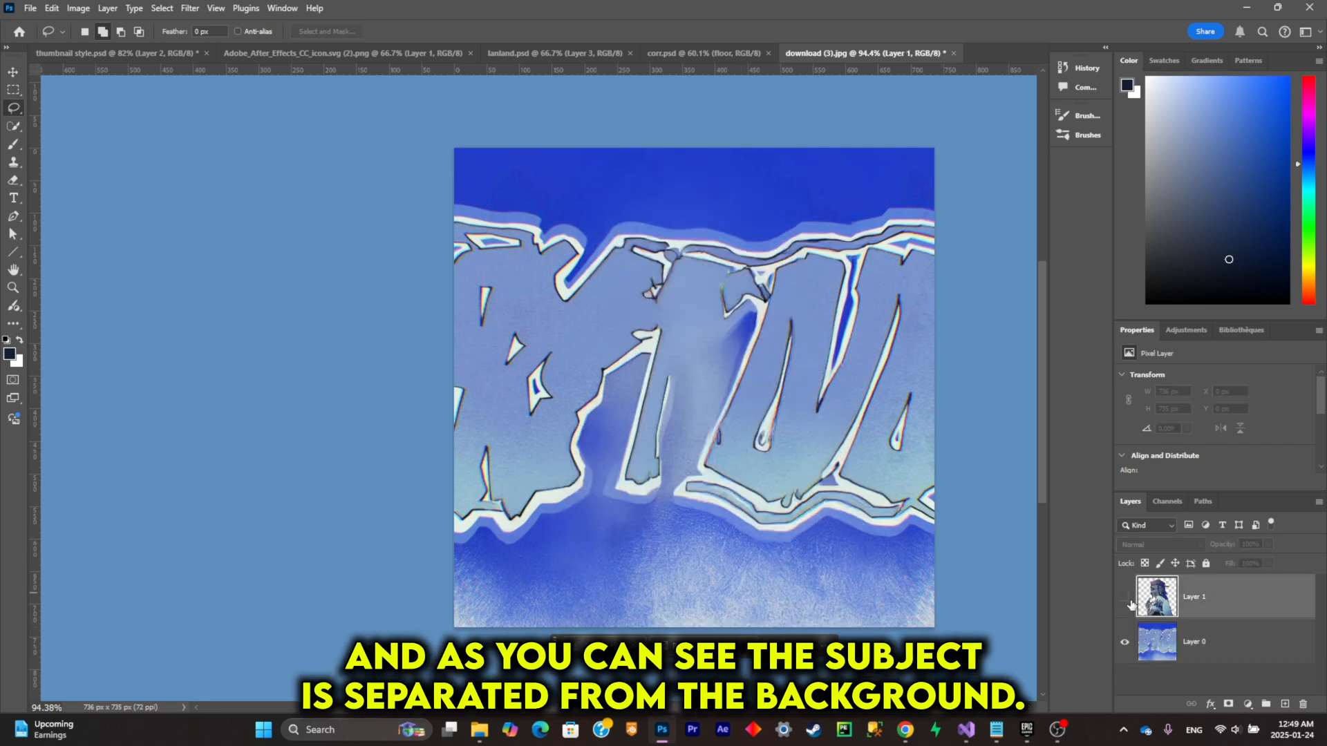
click(1125, 597)
Step: Hide the background layer and make the character layer active
click(1138, 645)
click(1126, 642)
click(1216, 585)
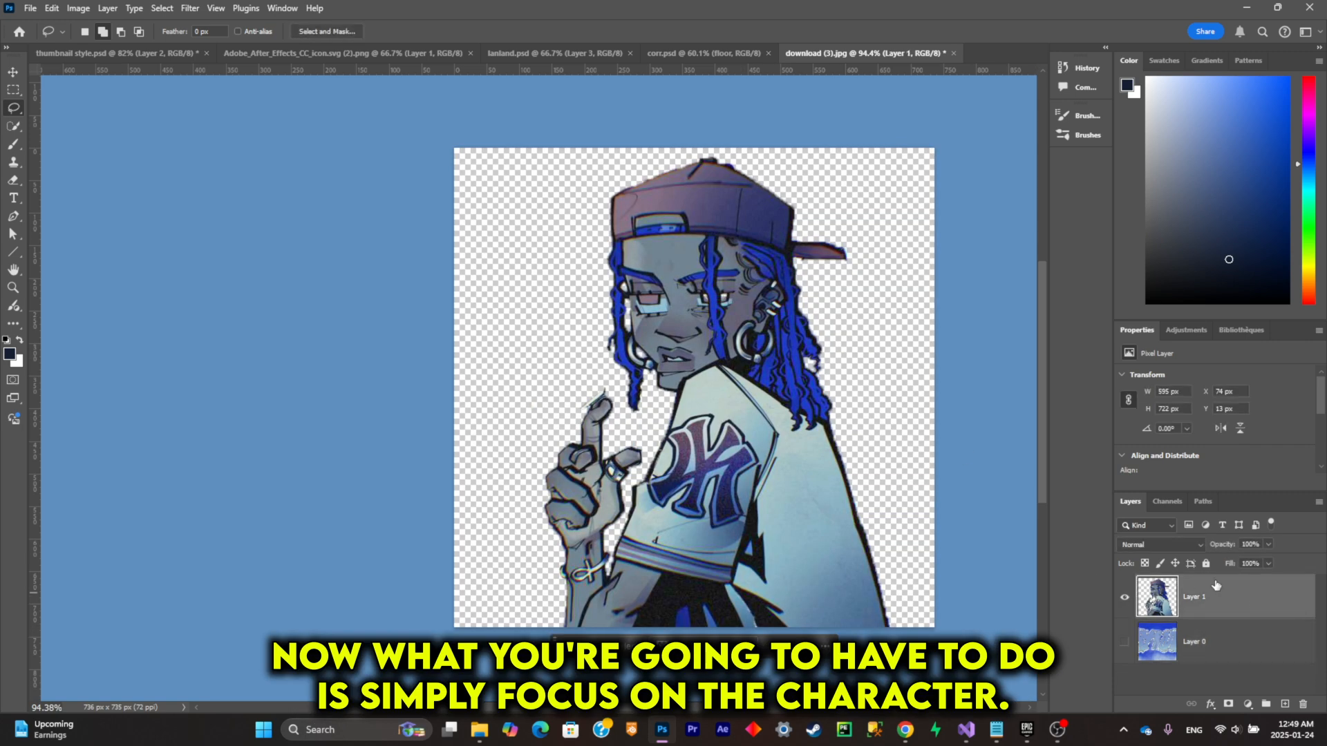
scroll(705, 462, up, 3)
scroll(625, 379, up, 8)
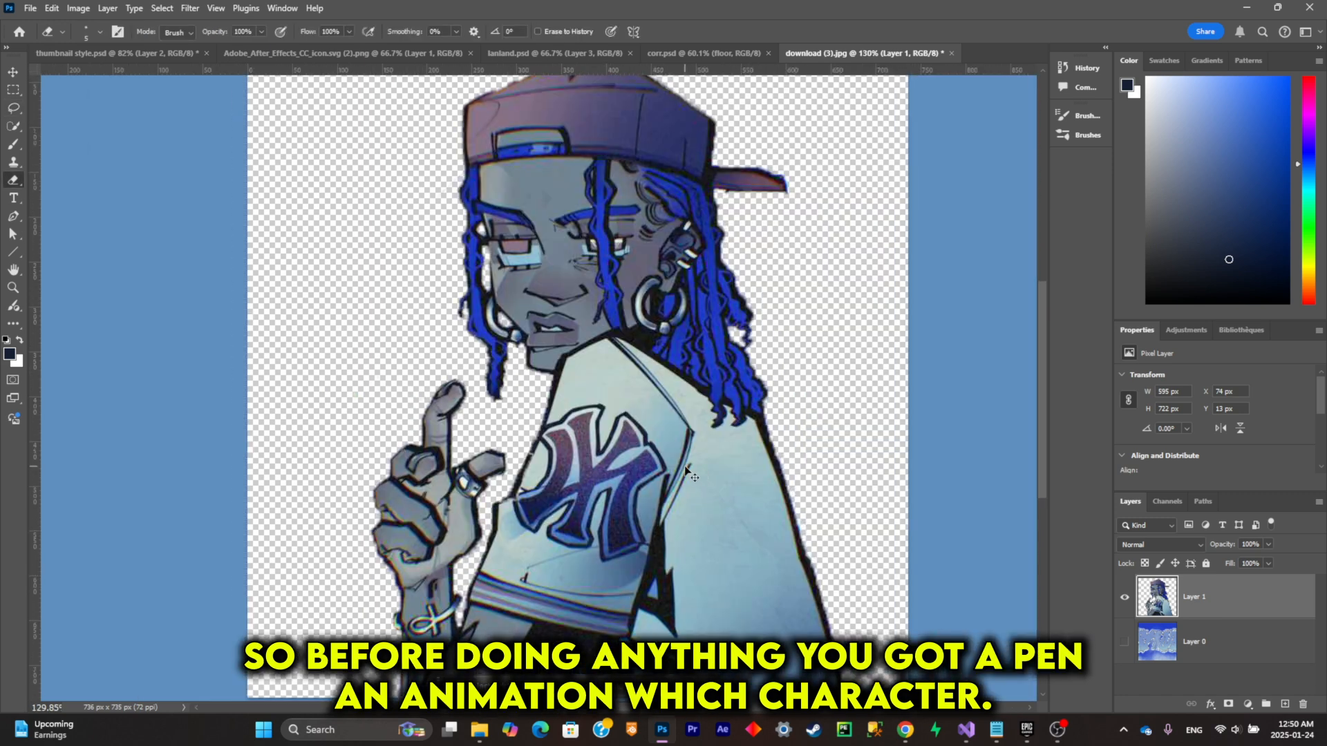
scroll(659, 444, right, 1)
scroll(658, 444, down, 2)
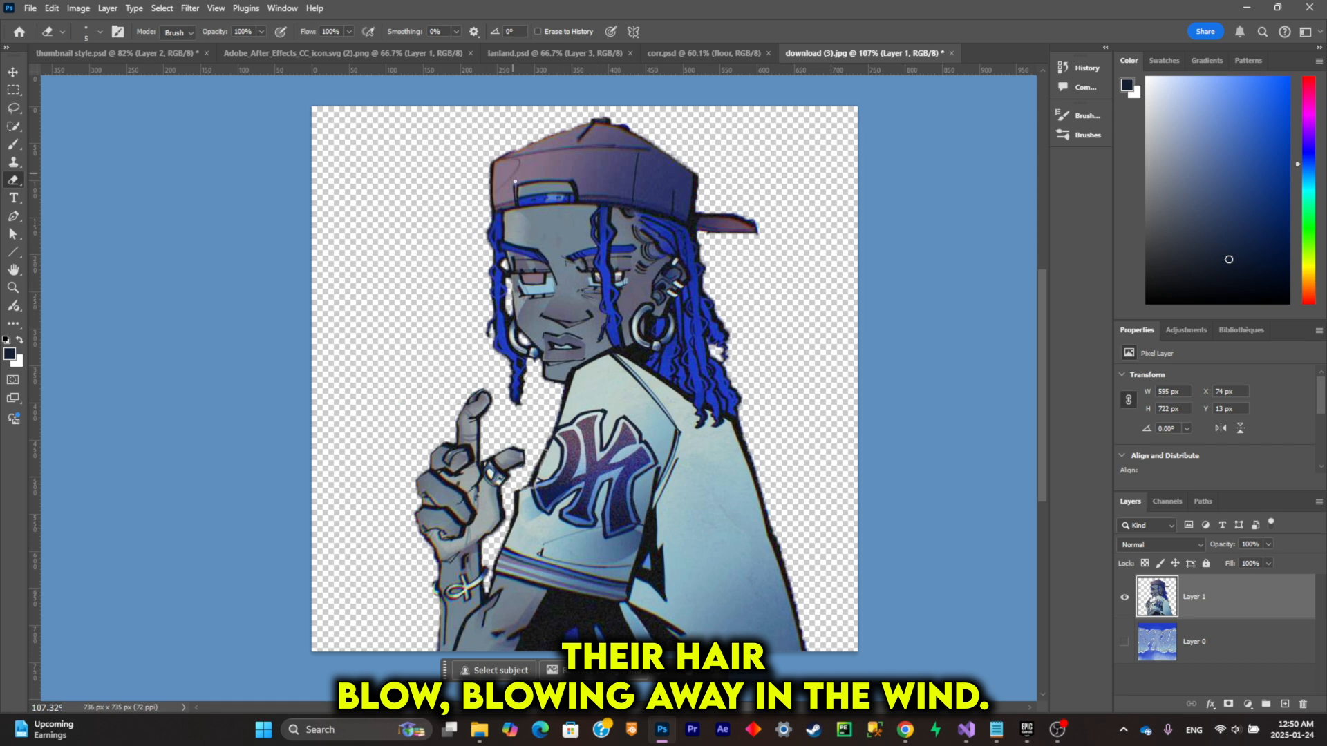
Step: Make a rough Lasso selection around the raised hand and forearm and copy it onto a separate layer
click(14, 108)
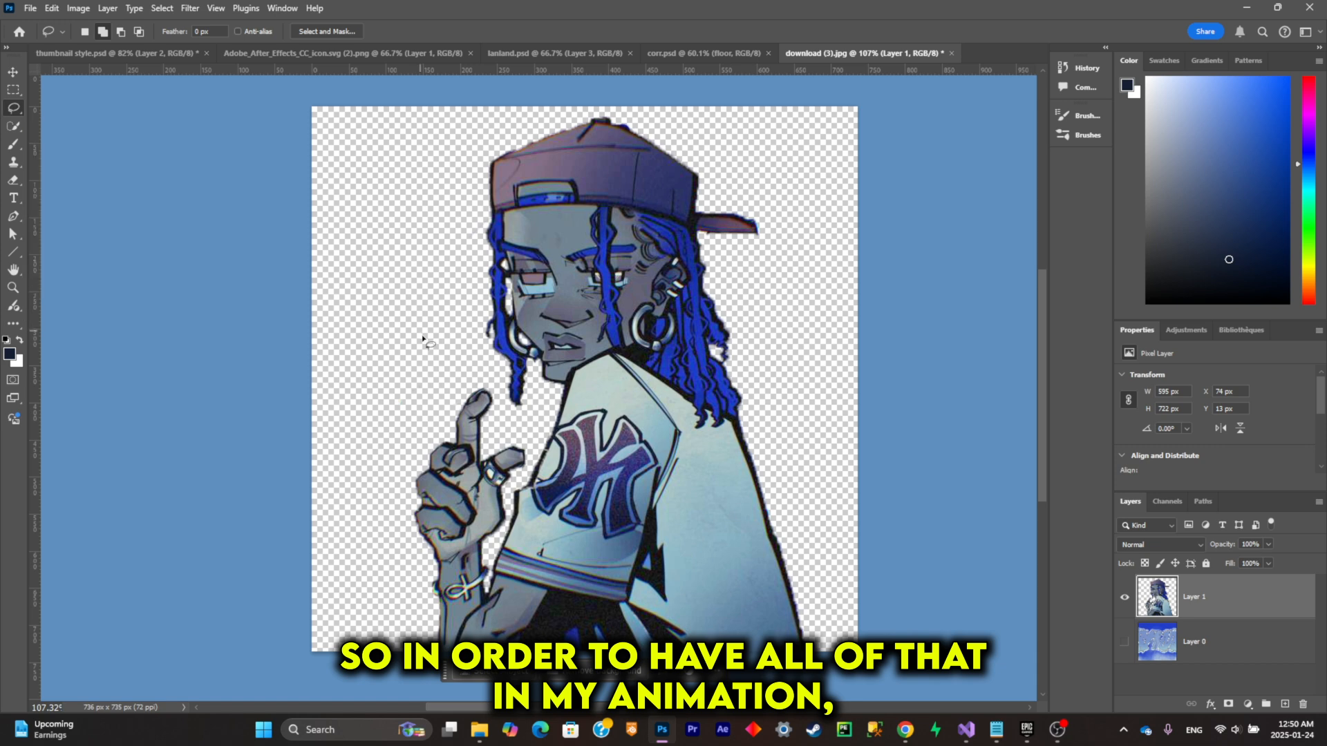
mouse_move(418, 635)
mouse_down()
mouse_move(387, 456)
mouse_move(441, 384)
mouse_up()
drag(510, 406, 526, 444)
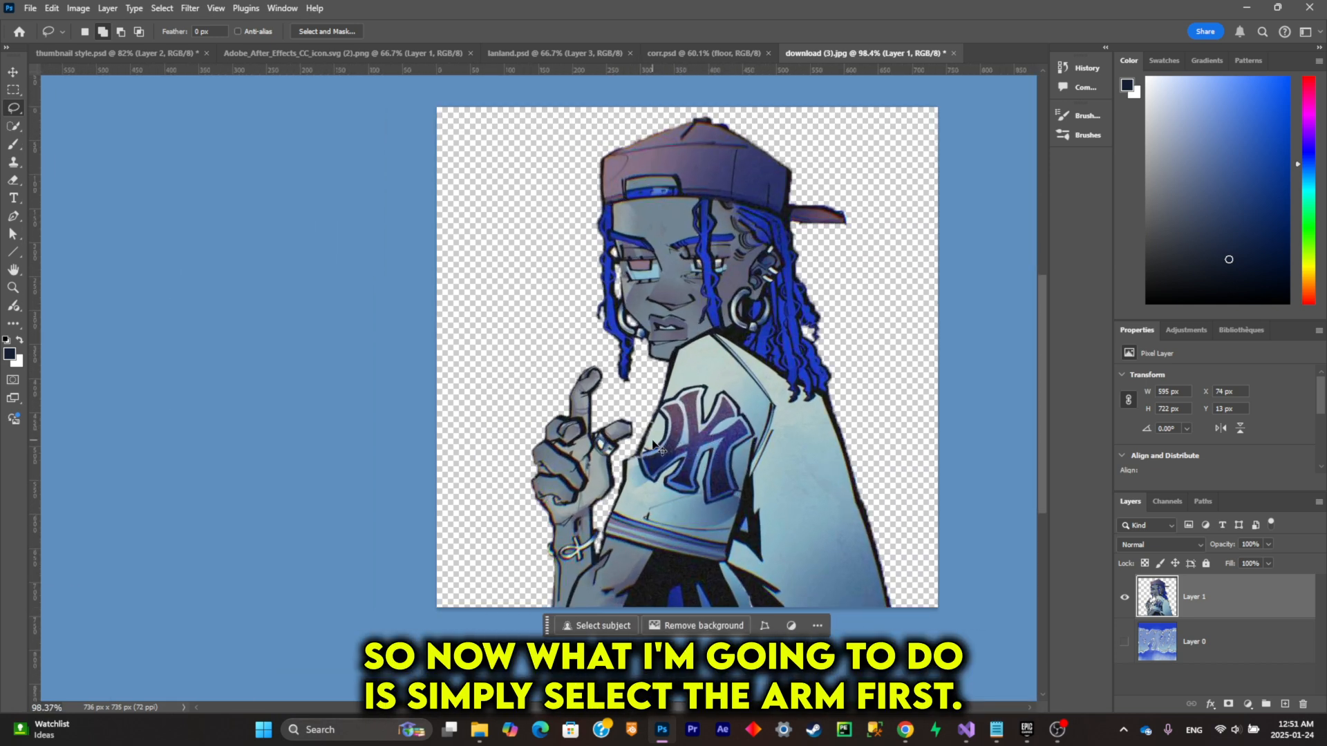
scroll(608, 456, up, 3)
mouse_move(375, 504)
mouse_down()
mouse_move(402, 365)
mouse_move(490, 326)
mouse_move(550, 430)
mouse_up()
mouse_move(514, 504)
mouse_down()
mouse_move(504, 577)
mouse_move(462, 667)
mouse_up()
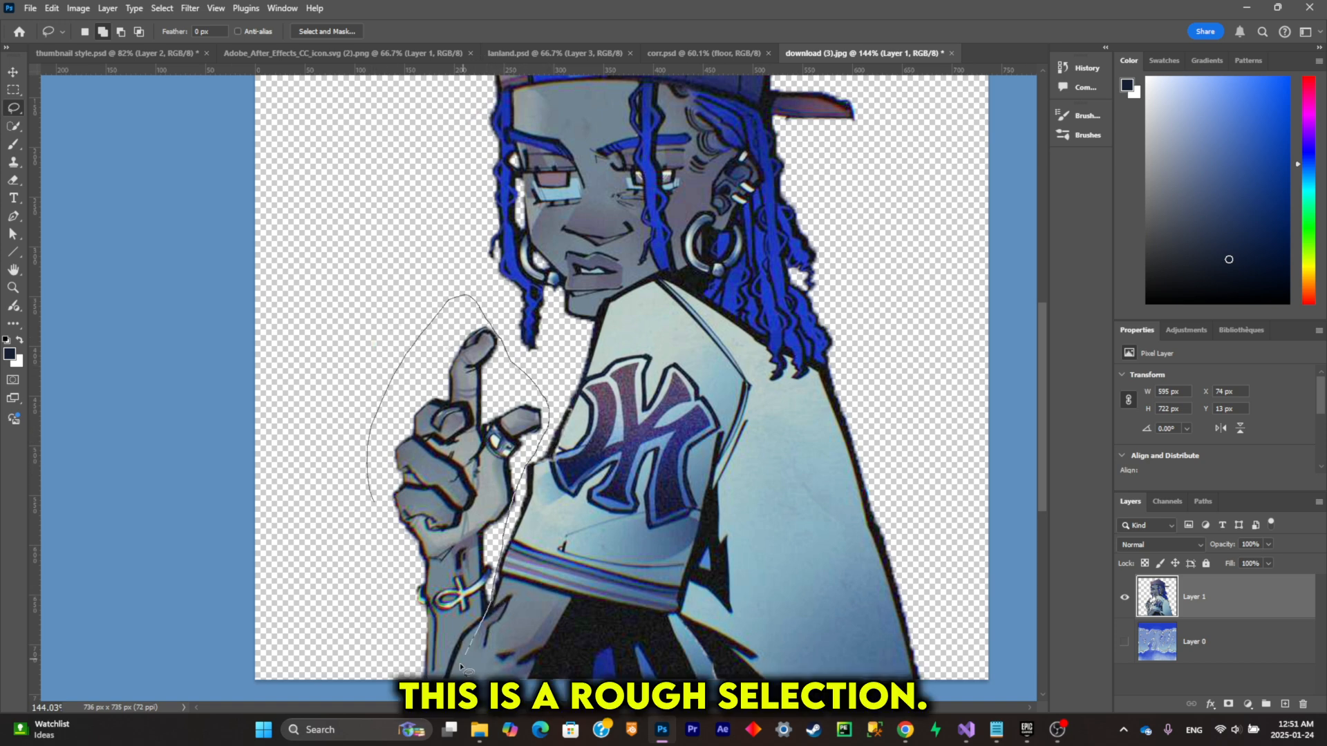
drag(369, 566, 371, 525)
scroll(498, 456, up, 1)
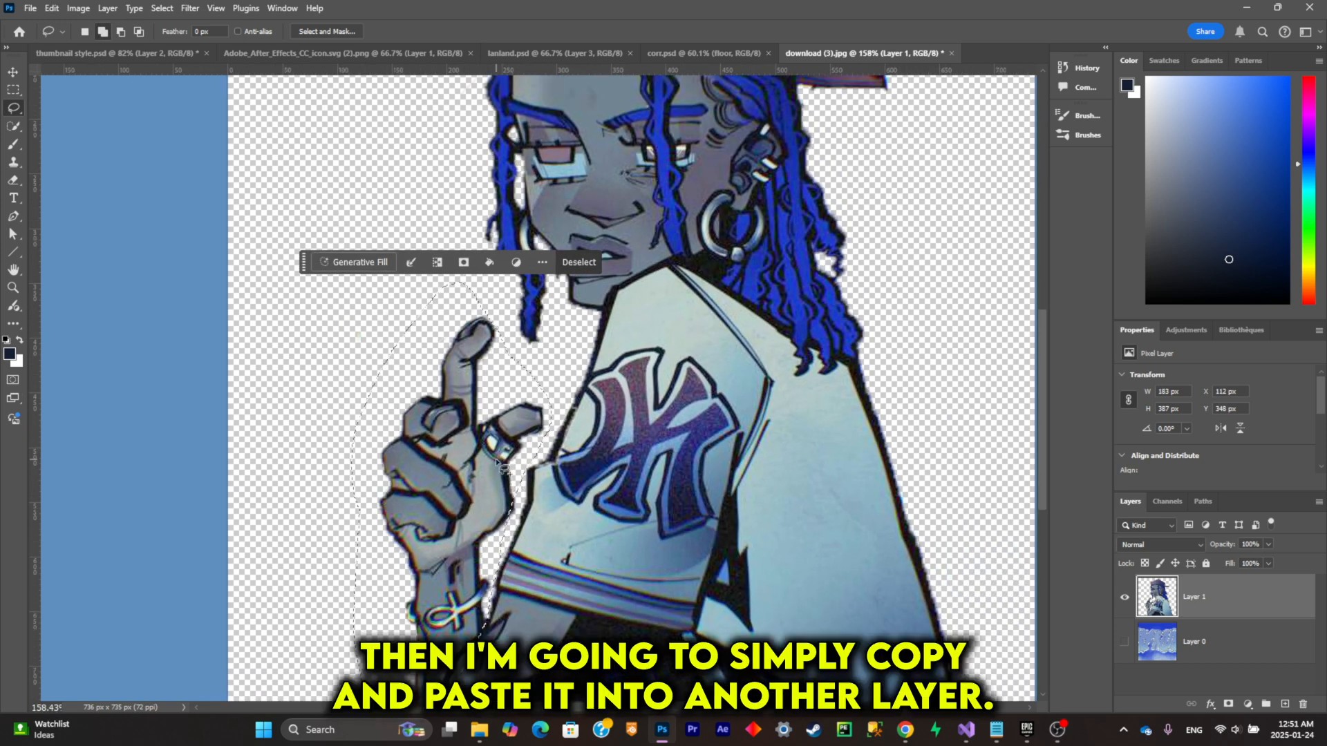
key(ctrl+c)
key(ctrl+v)
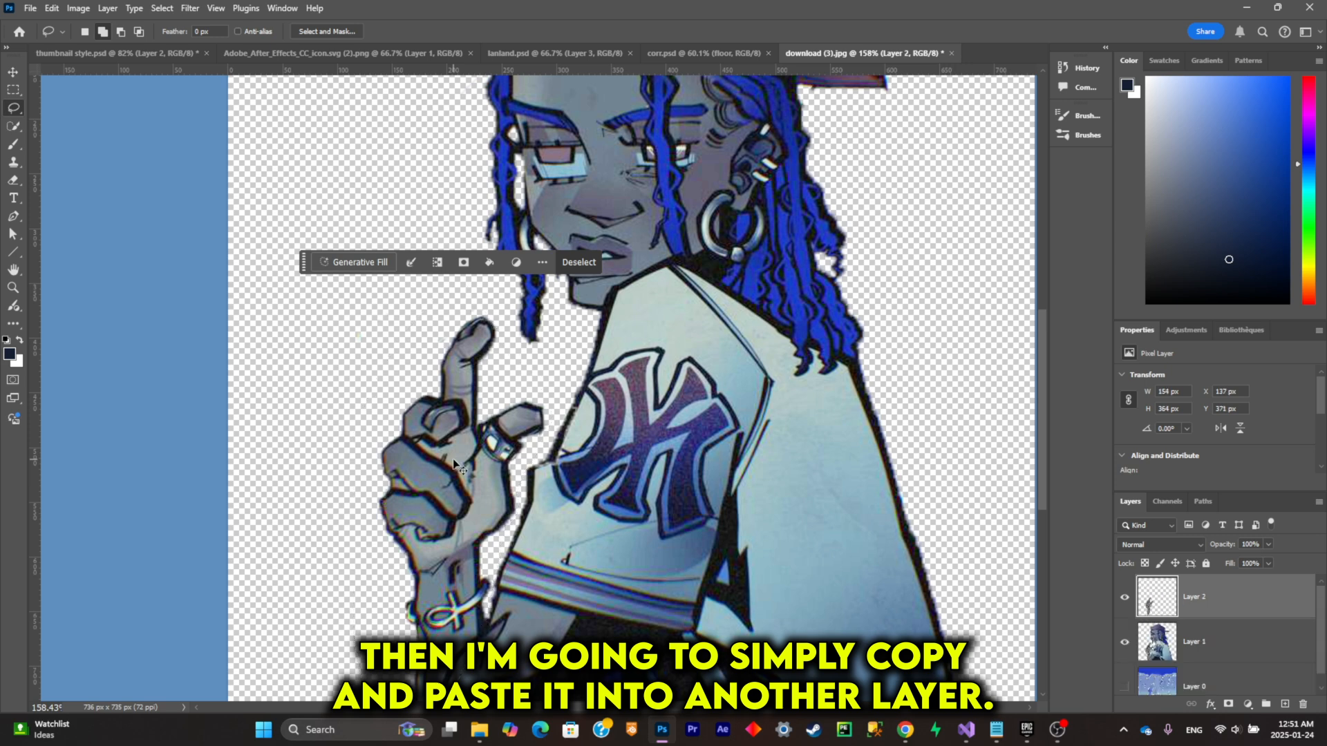
Step: Hide the character layer and complete the cut-off lower forearm by lassoing its missing edge and applying Generative Fill
click(1124, 642)
scroll(428, 497, up, 5)
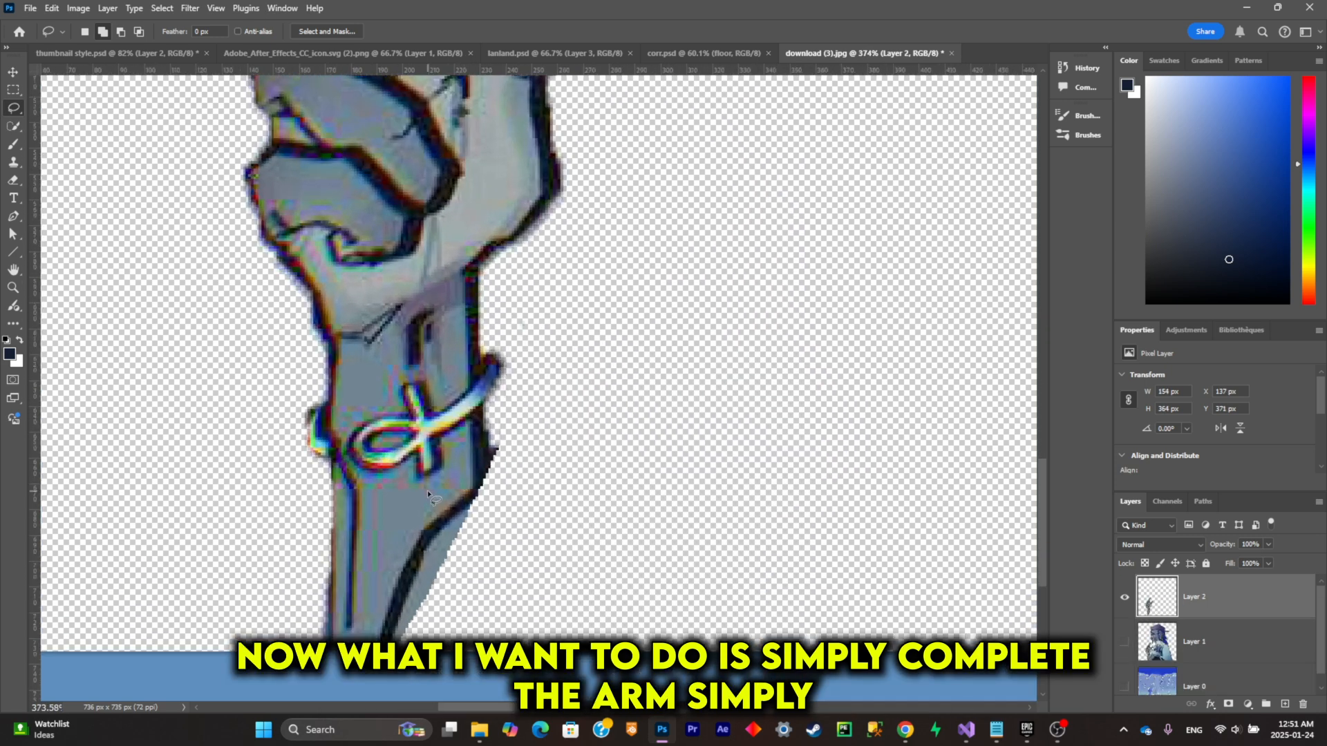
mouse_move(474, 459)
mouse_down()
mouse_move(542, 557)
mouse_move(488, 678)
mouse_move(400, 721)
mouse_move(385, 597)
mouse_up()
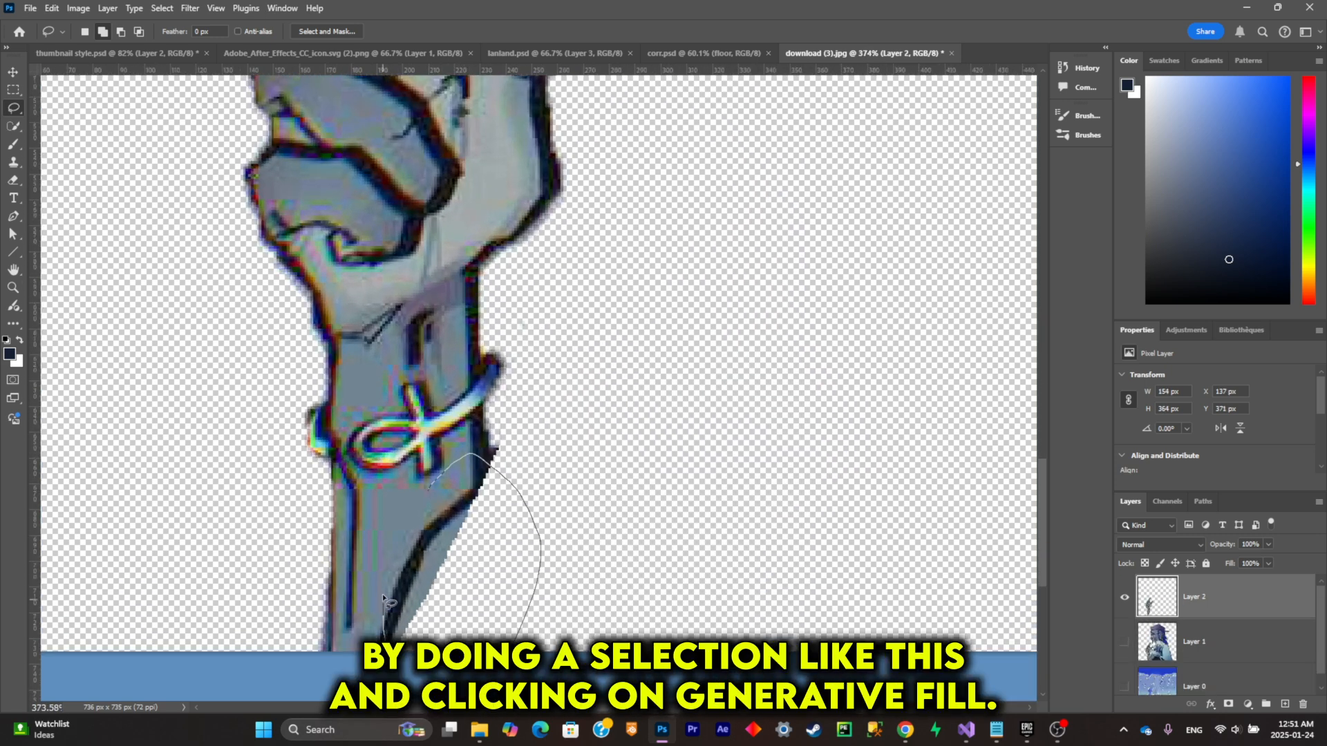
drag(415, 510, 425, 492)
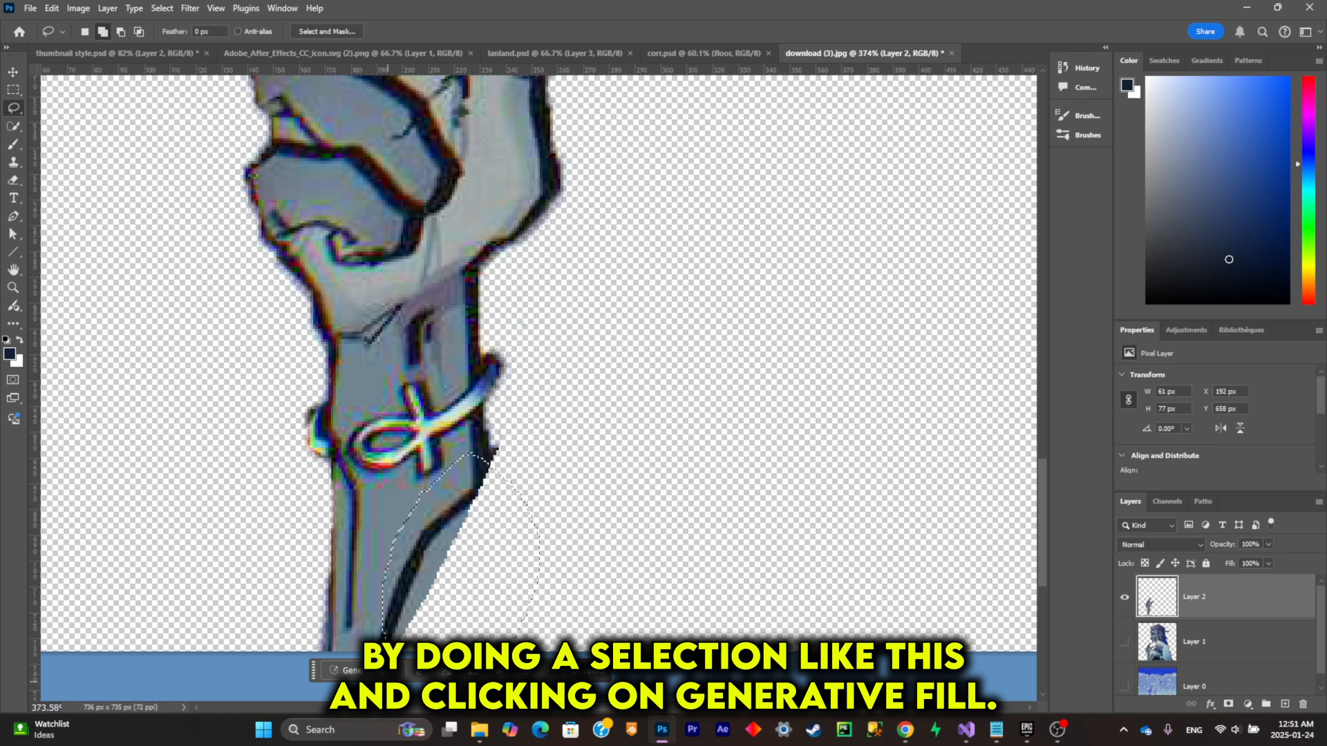
click(343, 670)
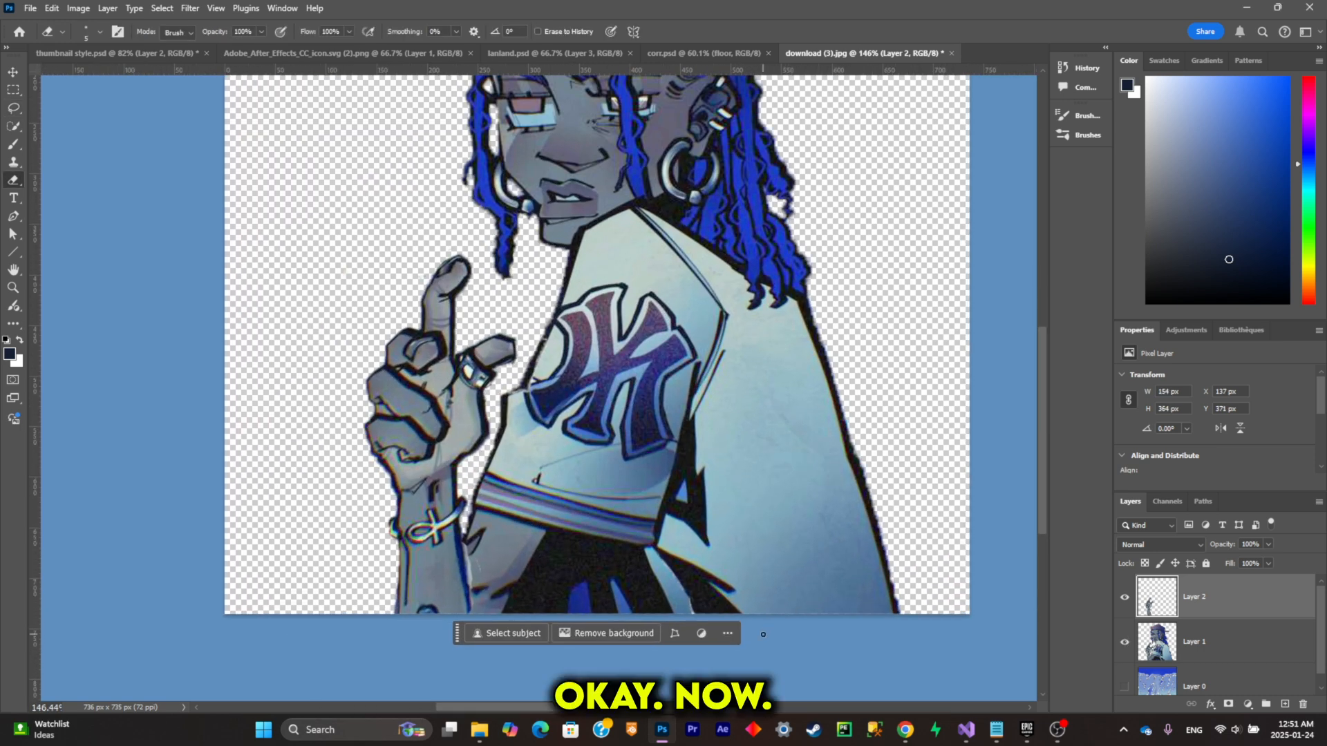
Step: Place the completed arm layer directly below the character layer
drag(1216, 601, 1217, 650)
scroll(570, 501, down, 1)
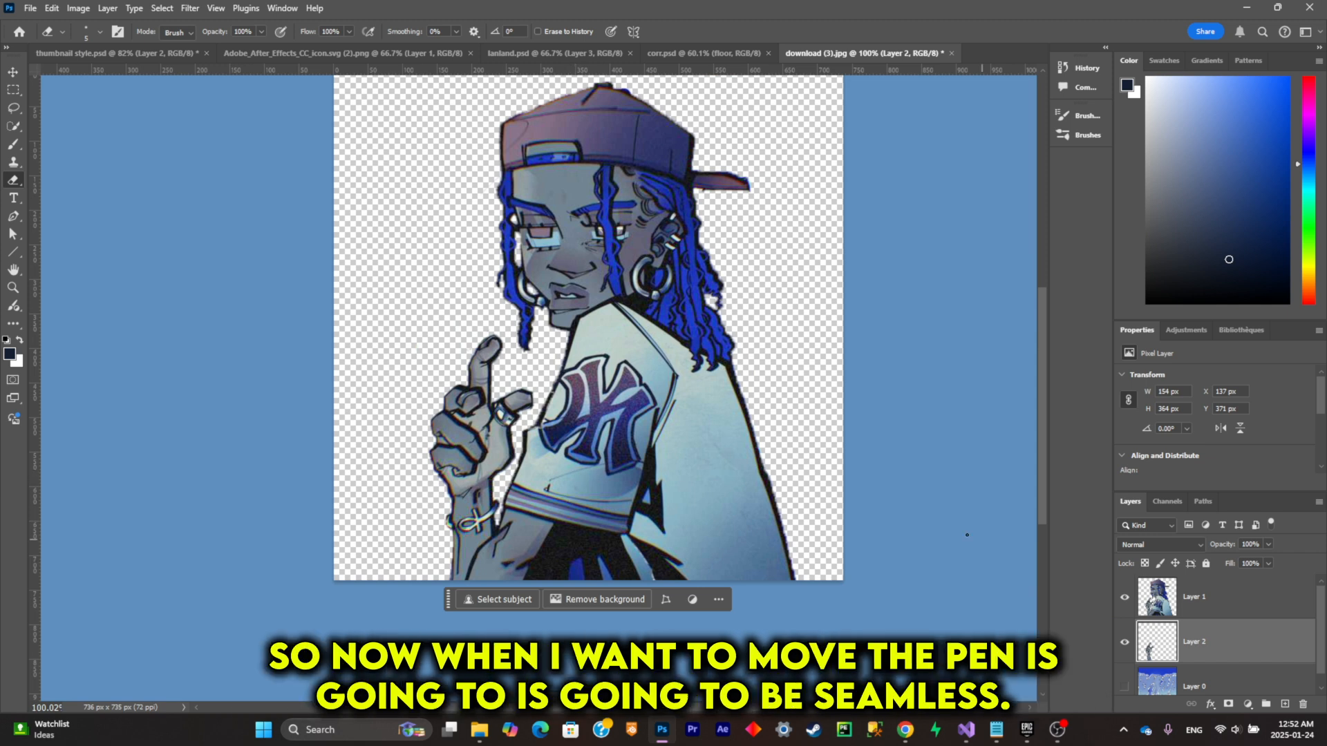
Step: Try a small shift of the artwork at the hand with the Move tool, and undo it
click(12, 71)
drag(447, 430, 466, 422)
key(ctrl+z)
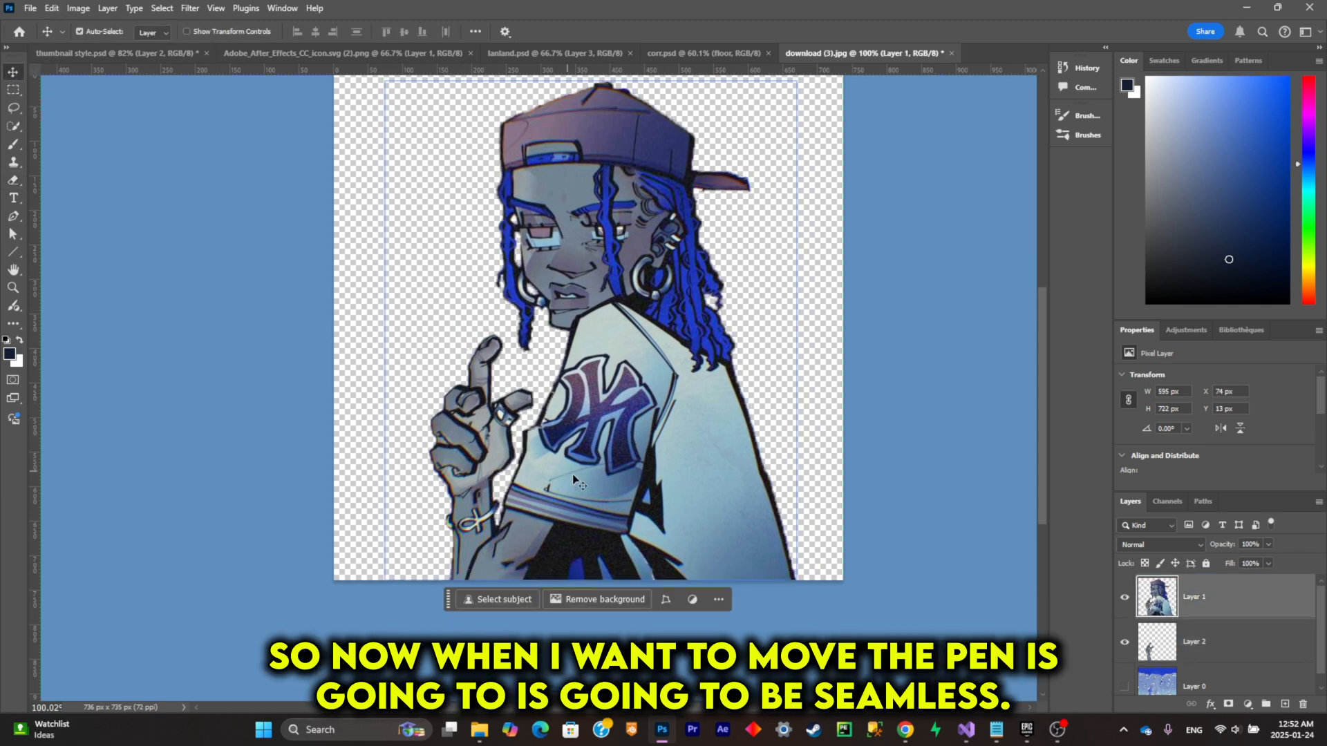
Step: Hide the separated arm layer and make the full character layer active
click(1208, 656)
click(1124, 642)
click(1208, 608)
Step: Lasso around the raised hand and forearm on the character layer, delete them and clear the selection
scroll(467, 460, up, 3)
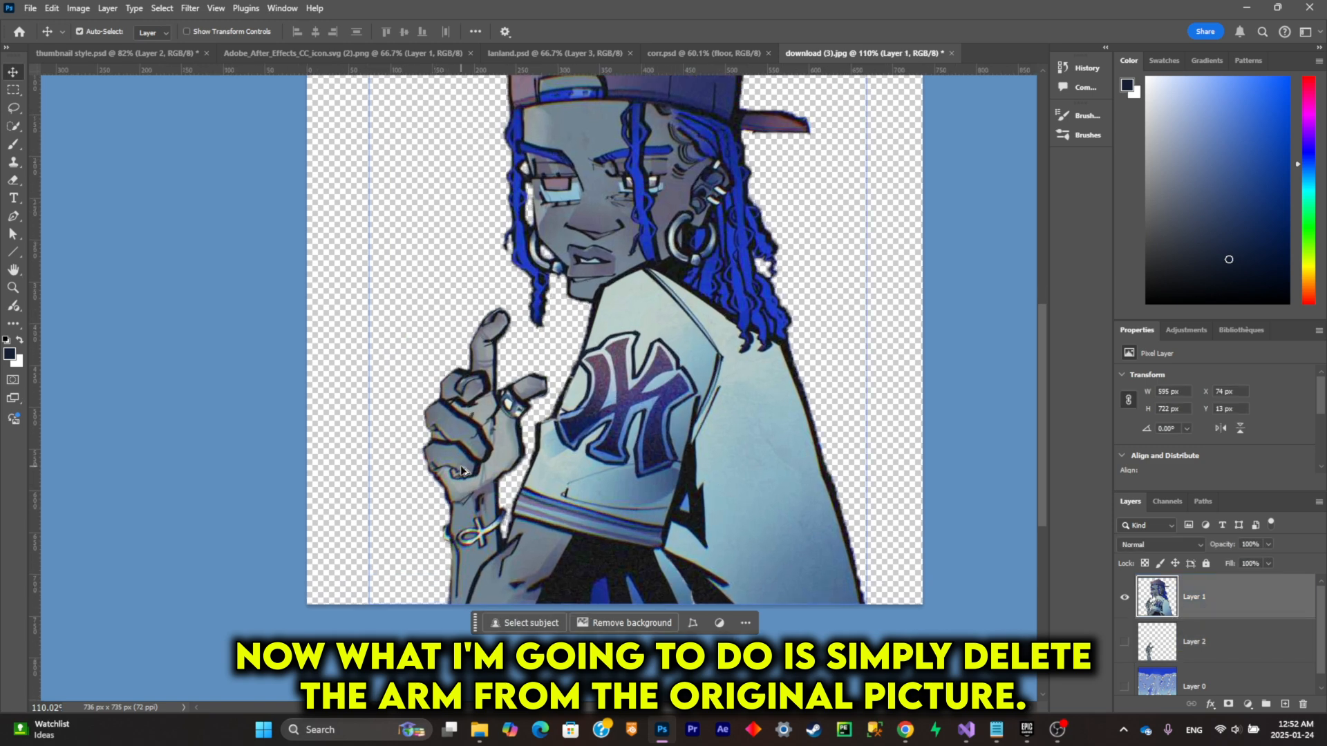
click(13, 109)
scroll(468, 432, up, 3)
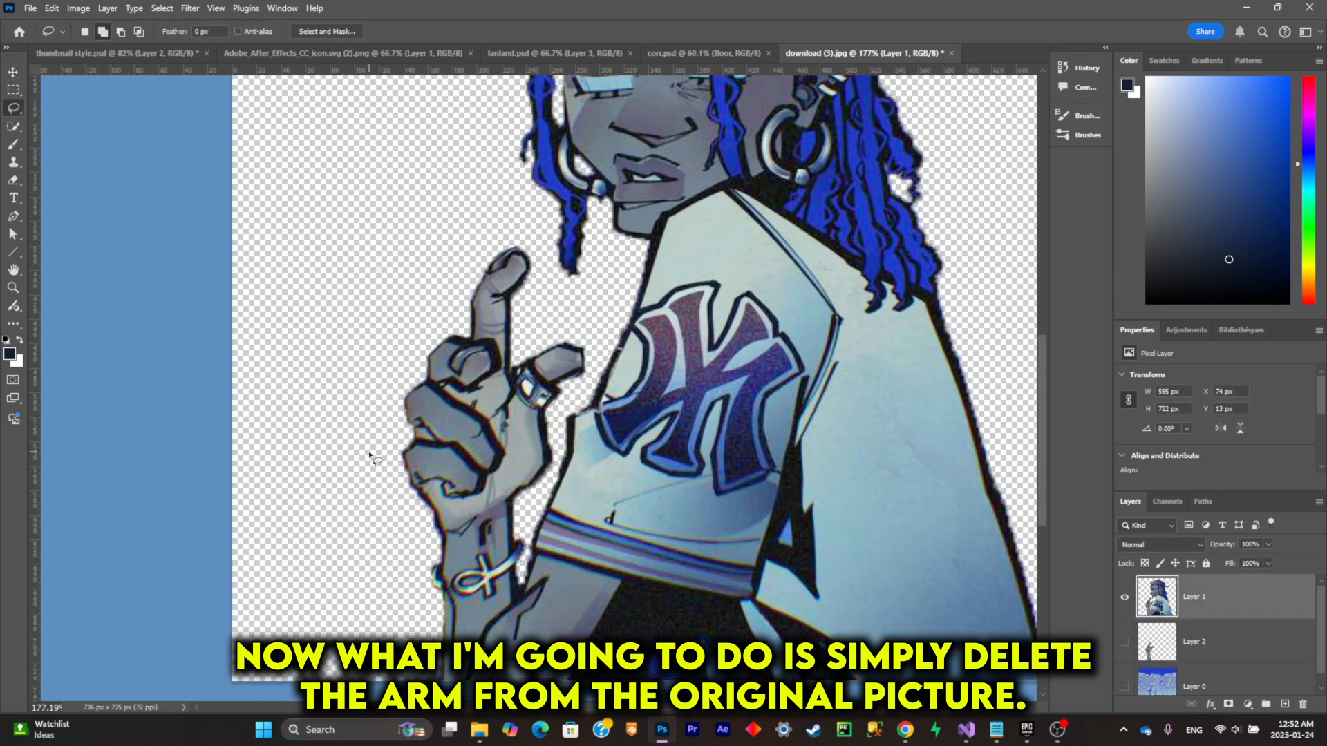
mouse_move(370, 453)
mouse_down()
mouse_move(420, 319)
mouse_move(473, 233)
mouse_move(534, 503)
mouse_up()
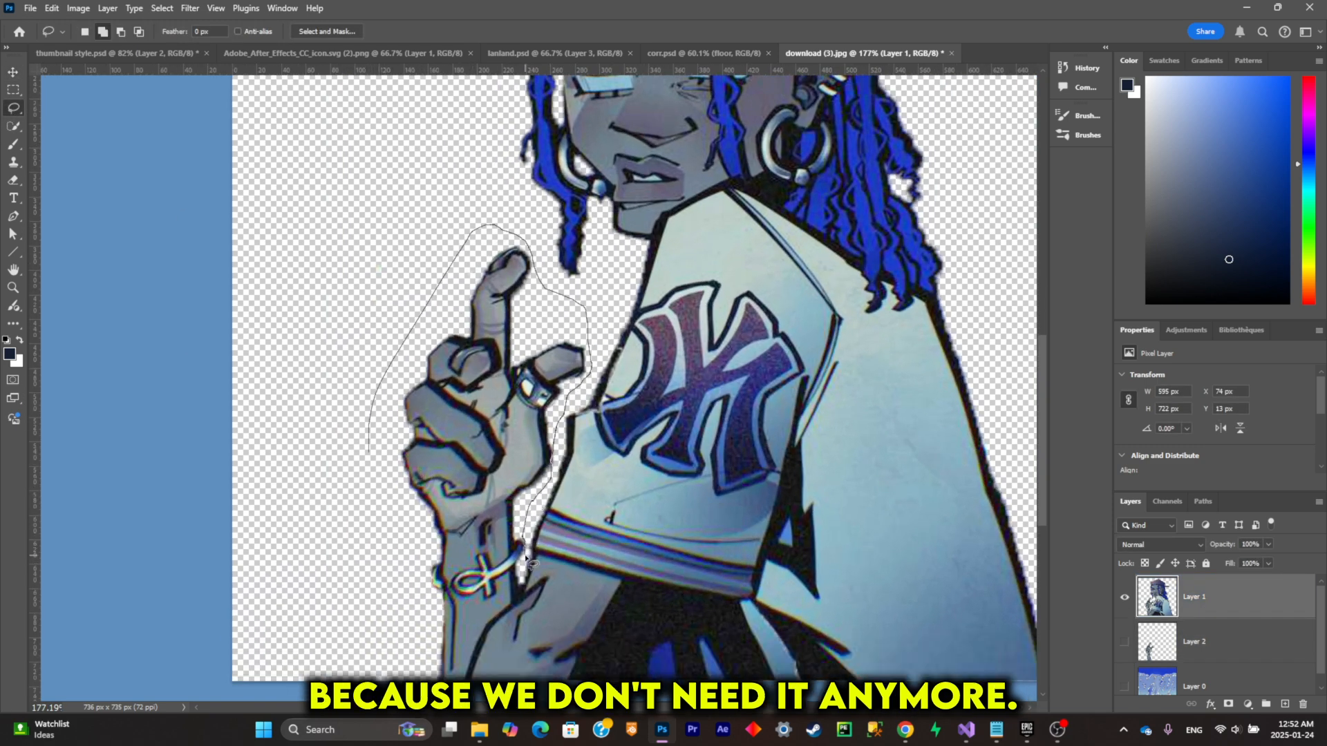
mouse_move(509, 603)
mouse_down()
mouse_move(332, 515)
mouse_move(356, 475)
mouse_up()
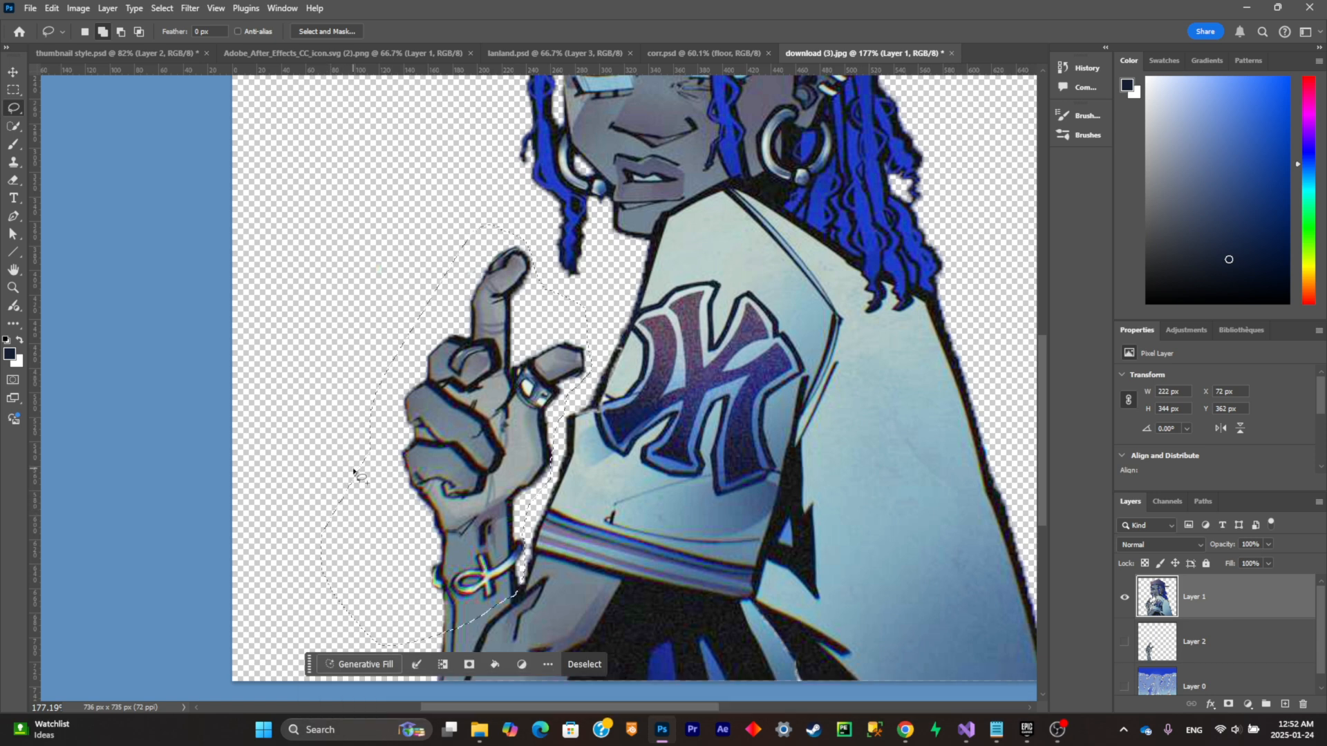
key(Delete)
scroll(428, 542, up, 3)
key(ctrl+d)
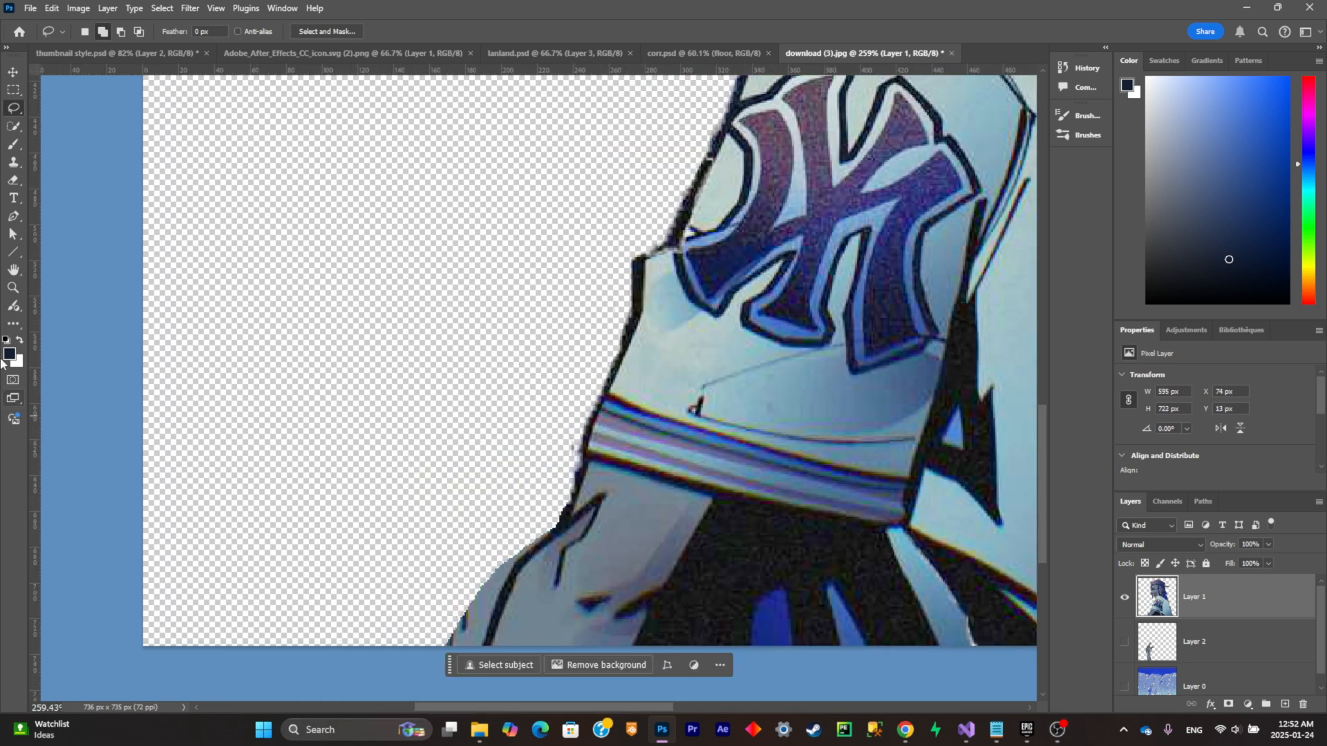
Step: Erase the leftover arm fringe below the sleeve on the character layer and show the separated arm layer again
key(e)
mouse_move(456, 643)
mouse_down()
mouse_move(485, 573)
mouse_move(477, 646)
mouse_up()
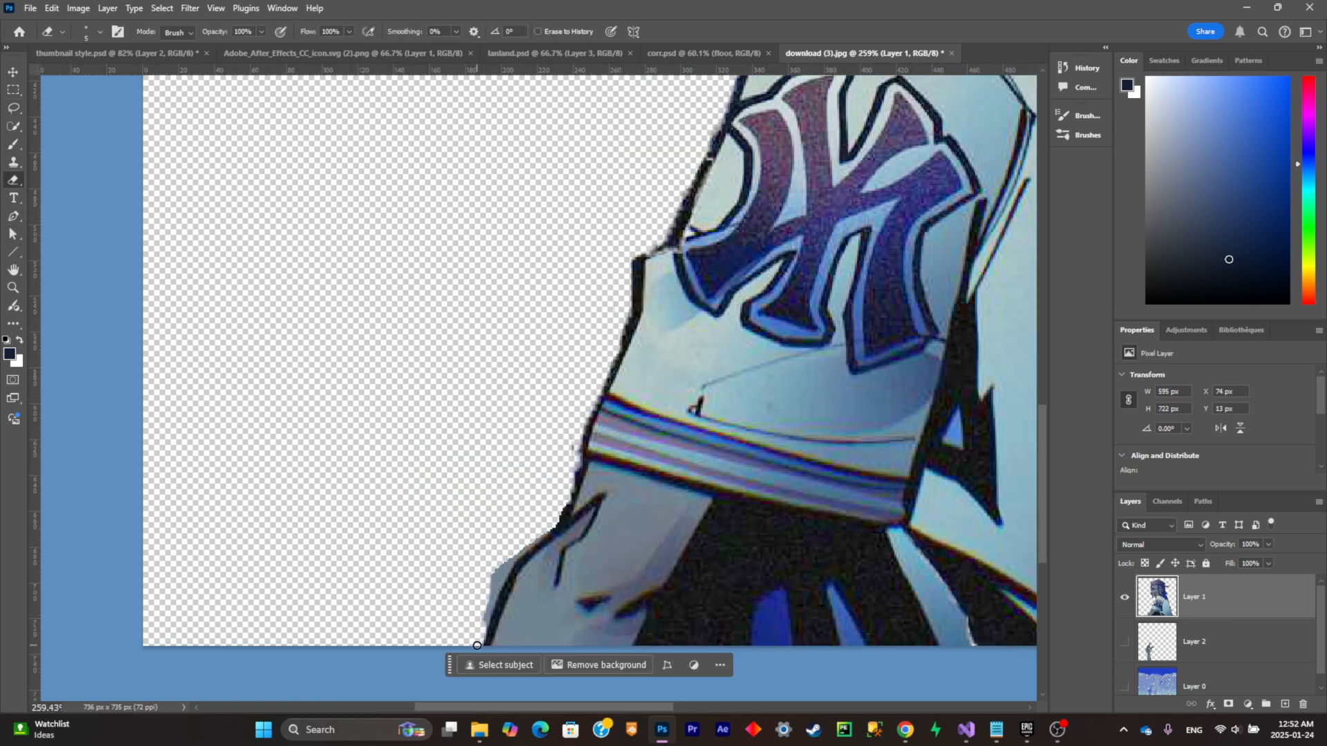
drag(489, 599, 492, 583)
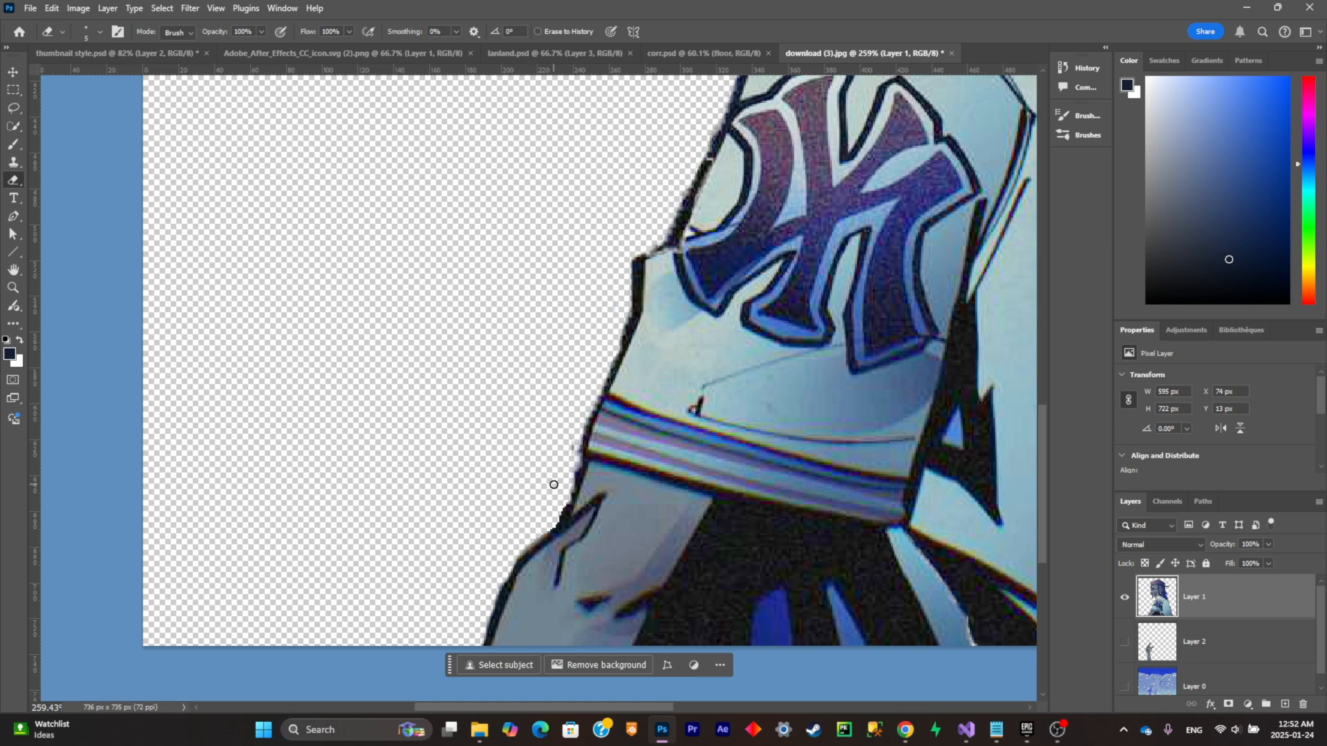
scroll(555, 518, down, 5)
click(1125, 642)
Step: Lasso the upper eyelid of the character's fully visible eye and copy it onto a new layer
scroll(668, 230, up, 3)
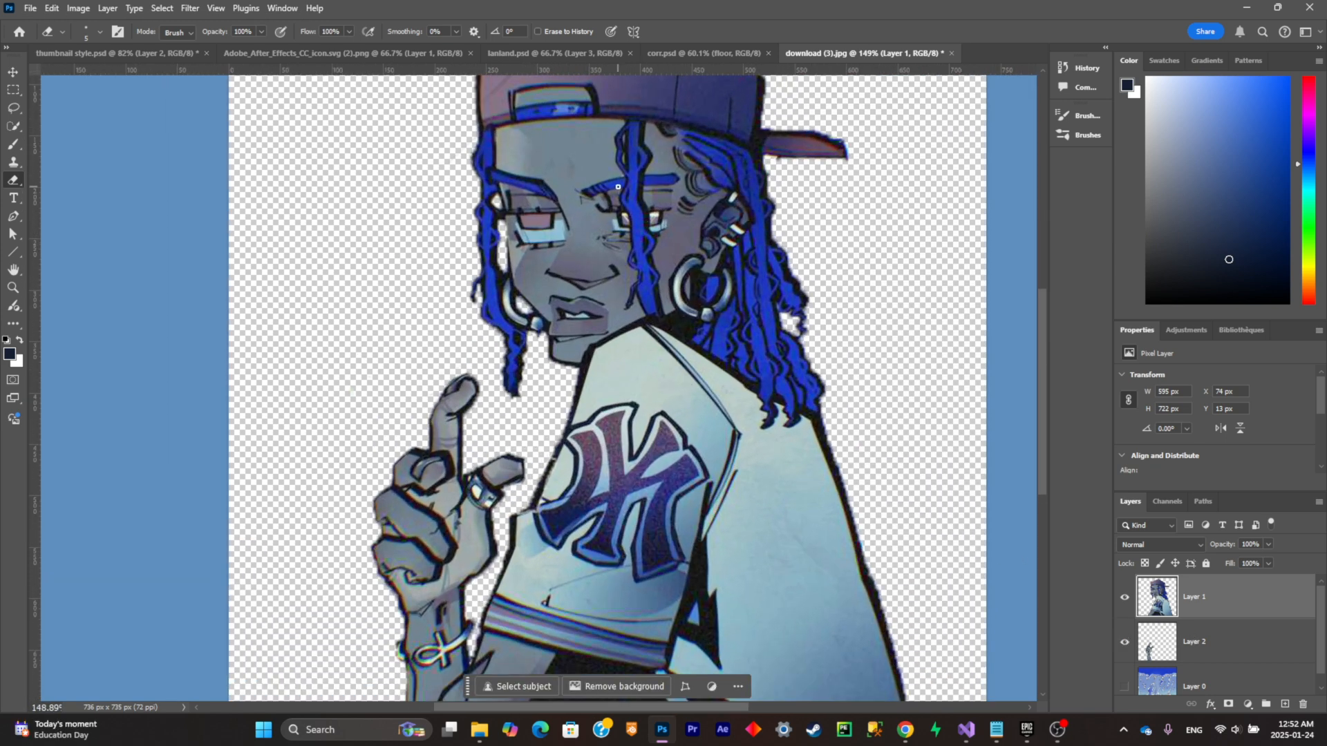
scroll(618, 186, up, 4)
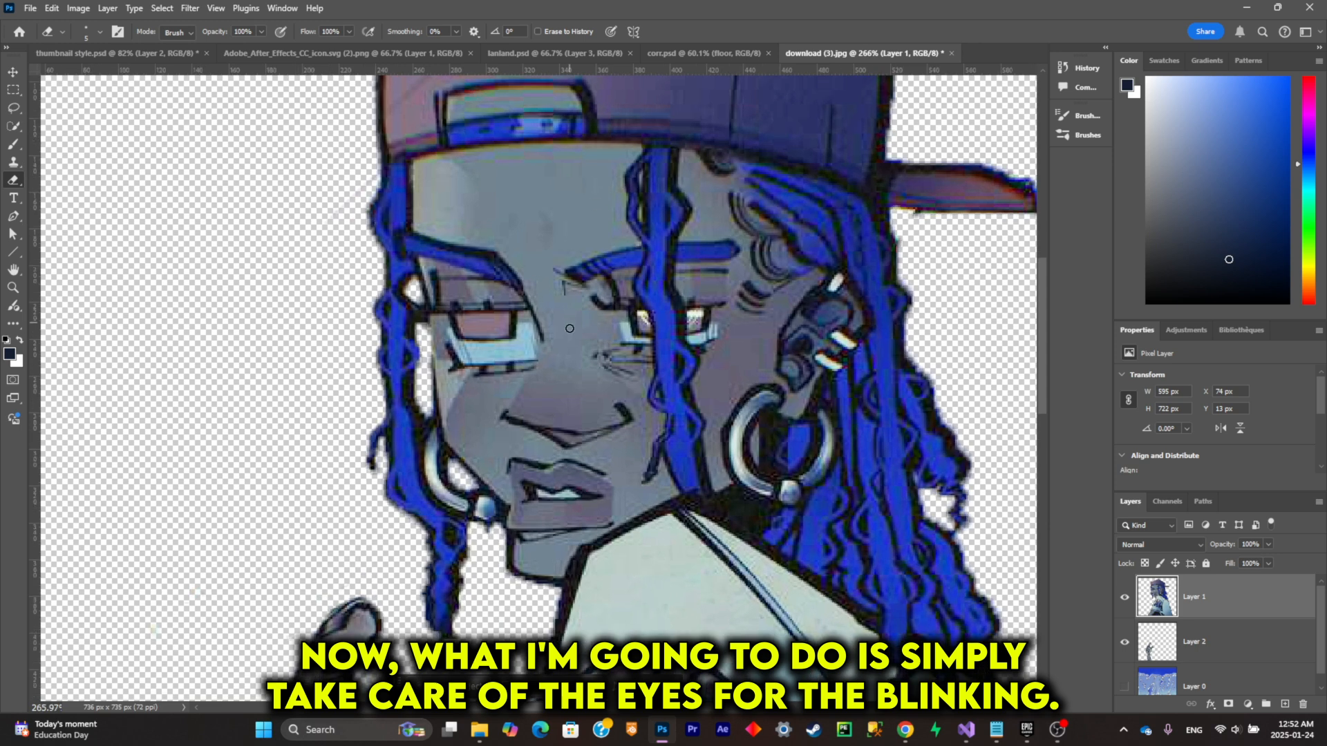
click(13, 108)
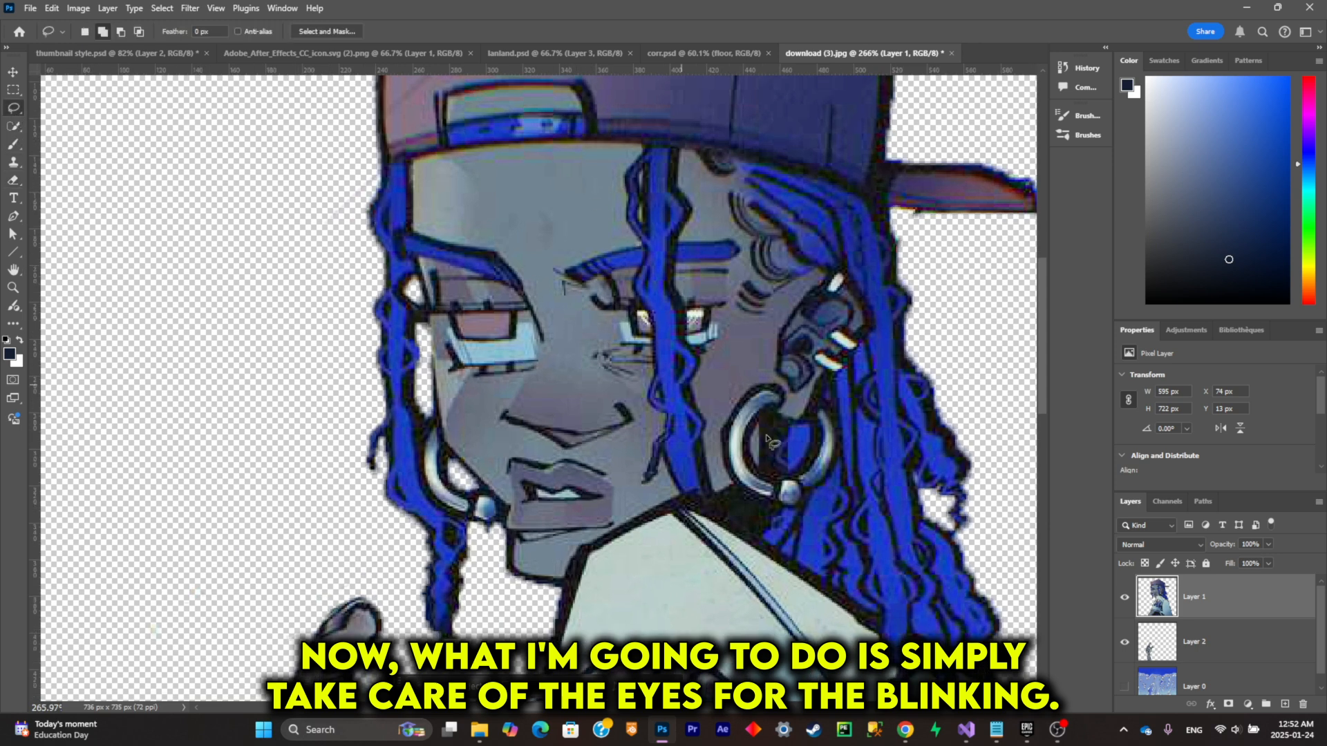
scroll(698, 436, up, 3)
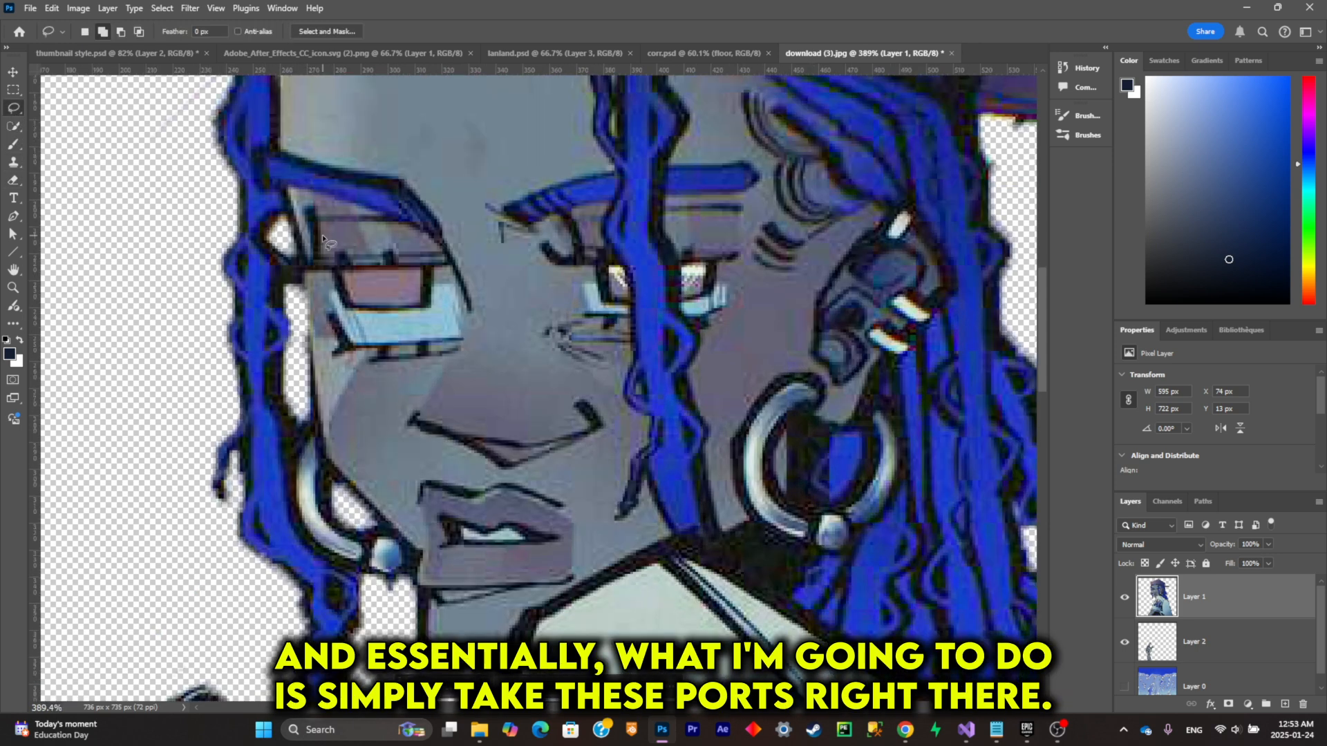
scroll(321, 228, up, 2)
mouse_move(322, 225)
mouse_down()
mouse_move(317, 280)
mouse_move(503, 277)
mouse_move(487, 243)
mouse_move(453, 238)
mouse_up()
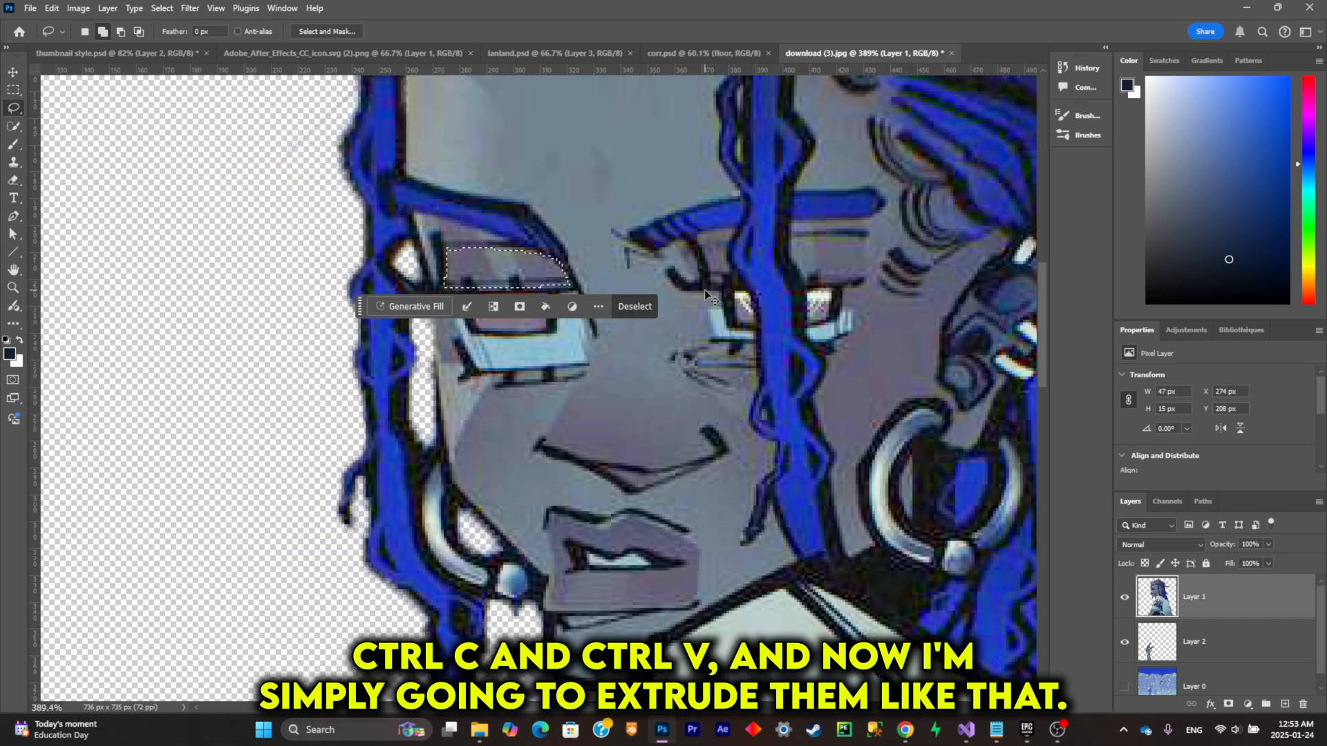
key(ctrl+c)
key(ctrl+v)
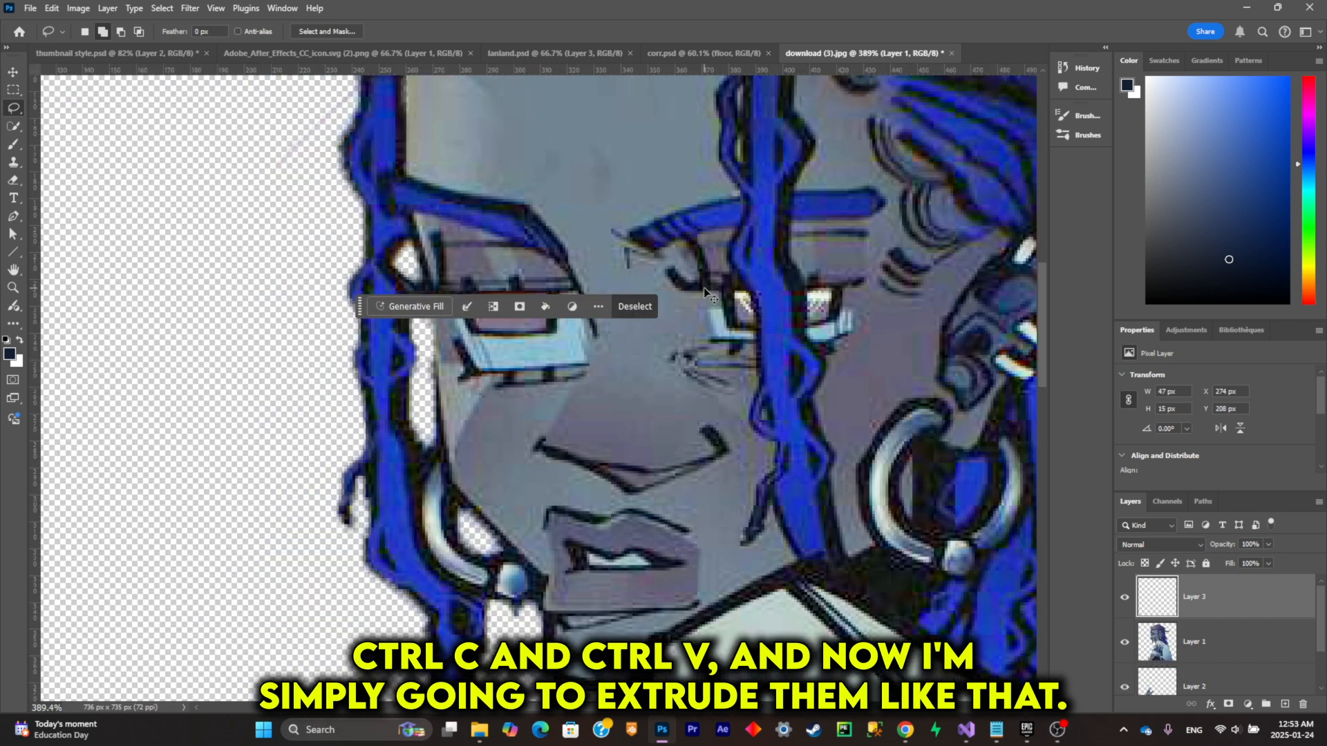
Step: Stretch the copied eyelid downward and slightly wider so it covers the whole eye
key(ctrl+t)
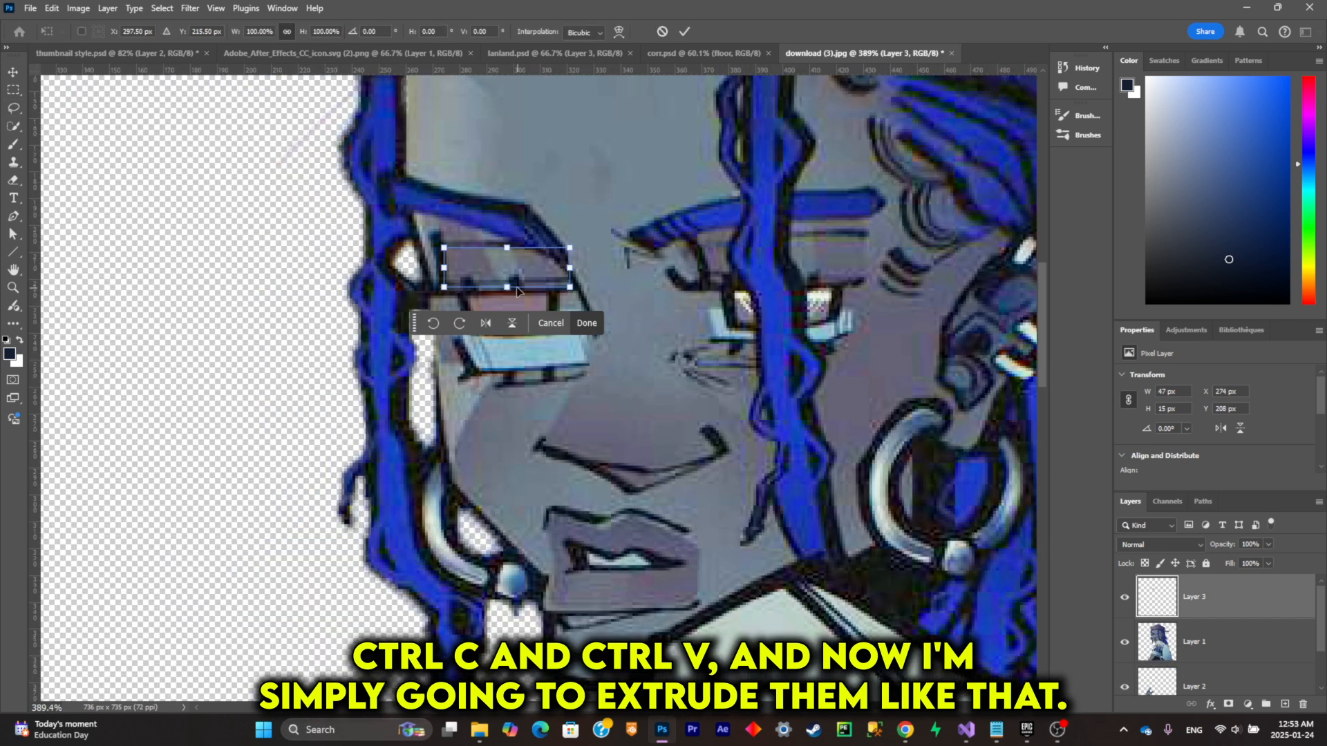
drag(506, 287, 506, 371)
drag(570, 308, 601, 309)
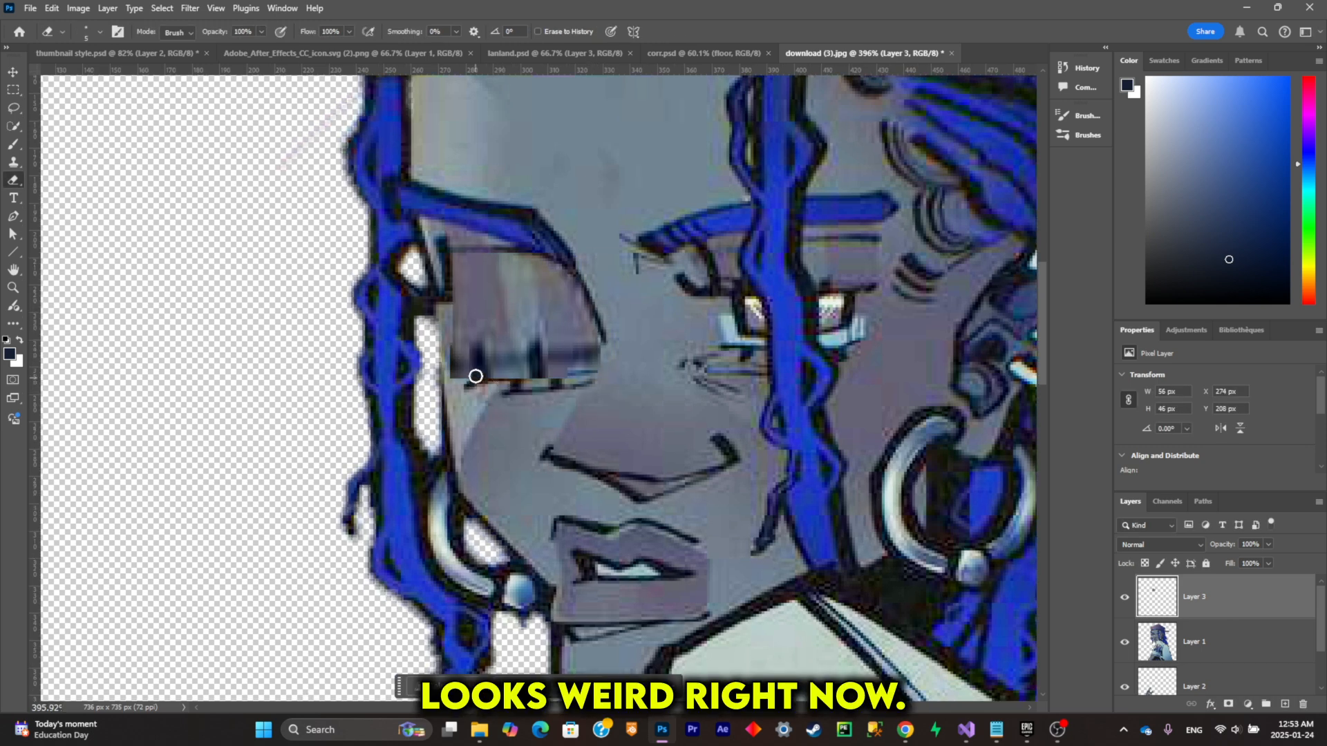
Step: Clean the stretched lash marks off the eyelid with a small Clone Stamp, sampling the clean lid area
key(s)
right_click(602, 304)
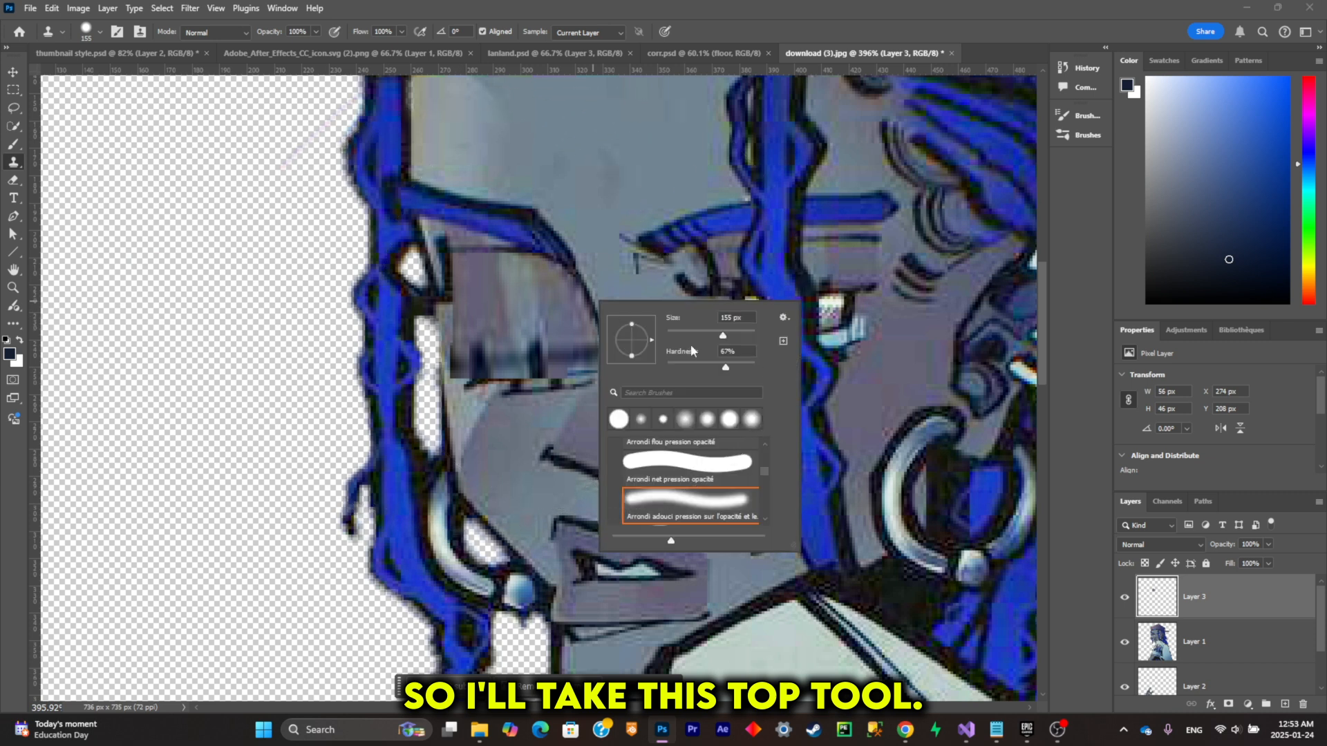
drag(694, 333, 682, 334)
alt+click(510, 331)
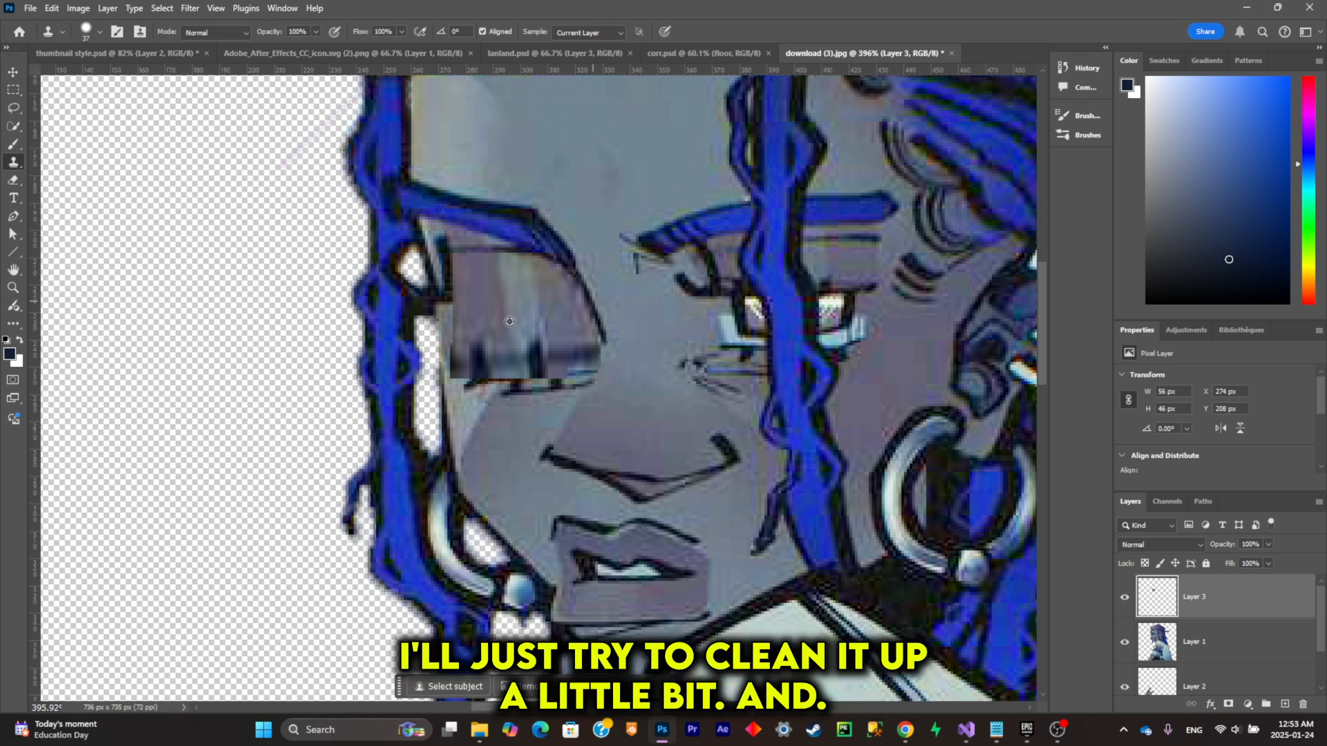
drag(494, 334, 490, 341)
right_click(636, 300)
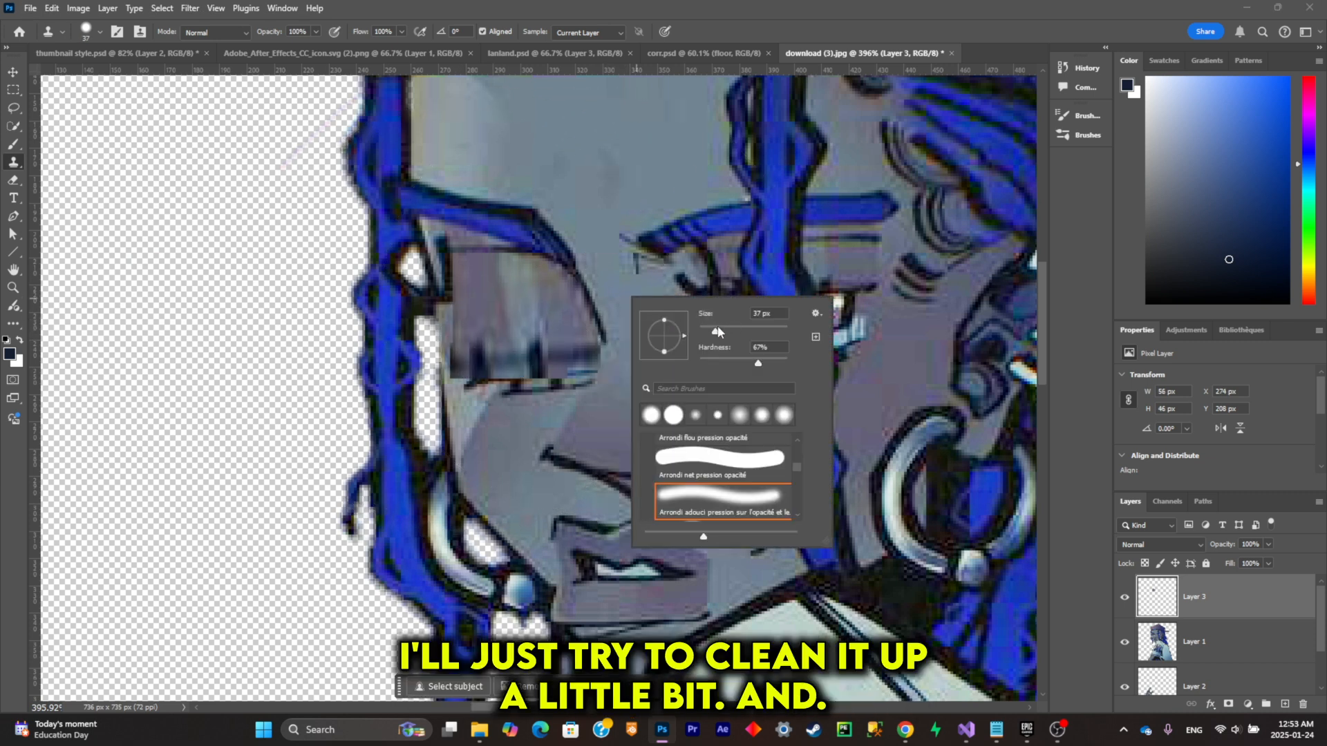
alt+click(483, 318)
mouse_move(483, 334)
mouse_down()
mouse_move(484, 348)
mouse_move(566, 340)
mouse_move(484, 344)
mouse_move(498, 349)
mouse_move(541, 346)
mouse_move(477, 346)
mouse_move(573, 337)
mouse_up()
Step: Paint a dark lash line along the lower edge of the closed eyelid with the Brush
click(13, 144)
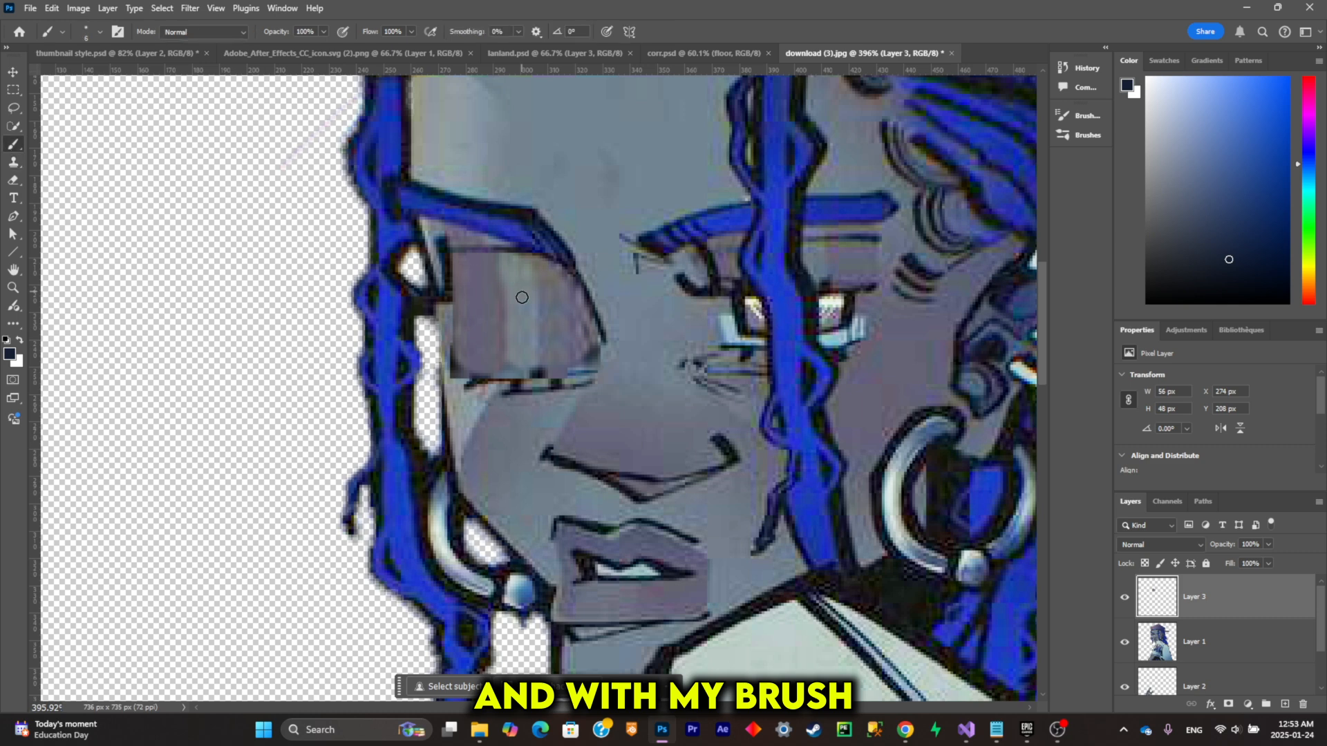
mouse_move(448, 374)
mouse_down()
mouse_move(583, 359)
mouse_move(559, 370)
mouse_up()
scroll(681, 318, down, 12)
scroll(680, 318, up, 10)
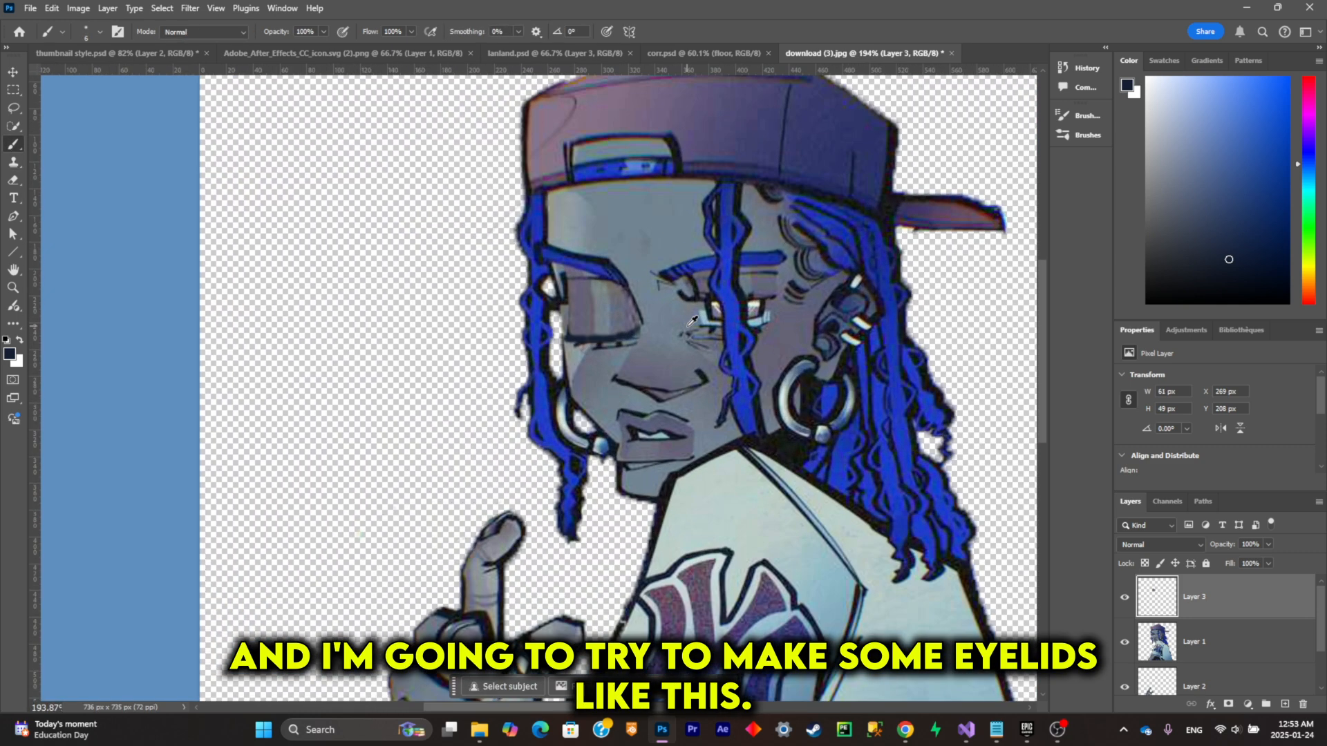
Step: Duplicate the closed eyelid layer, place the copy over the other eye and reduce its height to about 65%
key(ctrl+j)
key(ctrl+t)
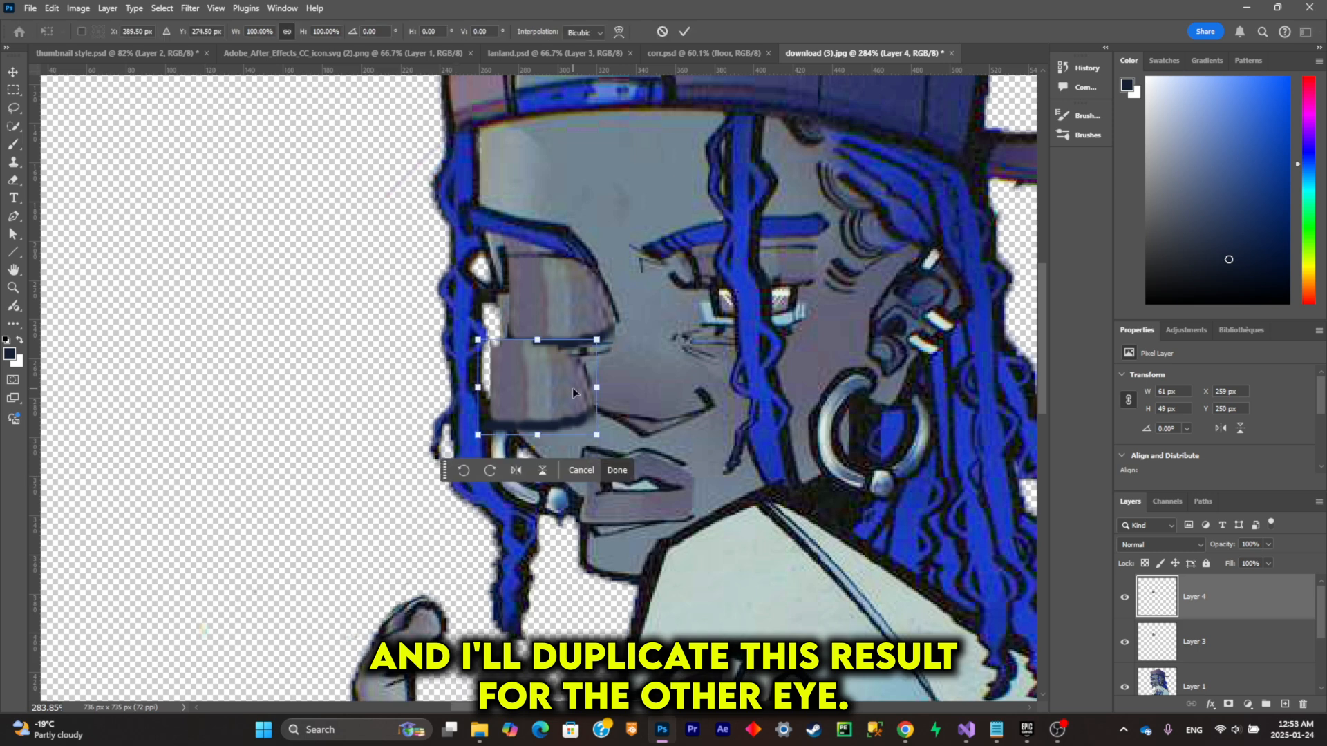
drag(572, 388, 784, 292)
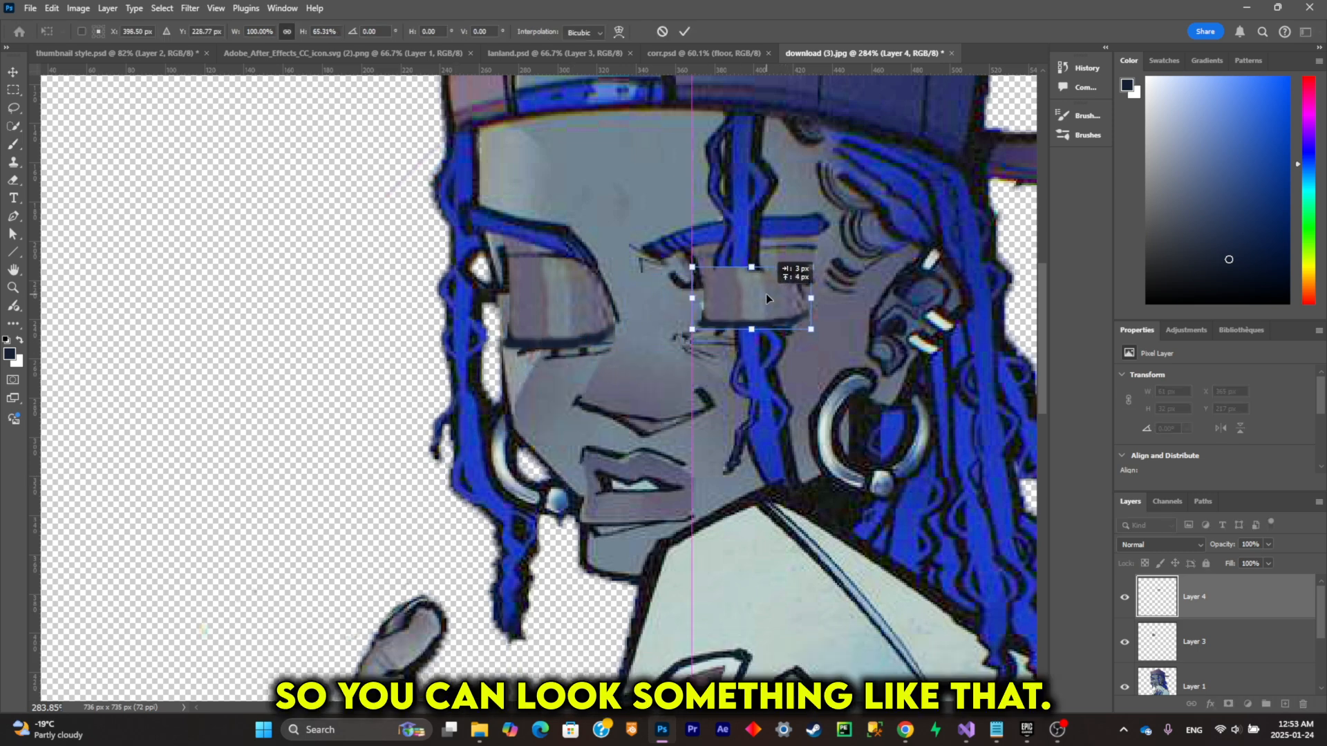
drag(766, 293, 766, 293)
click(831, 365)
scroll(836, 369, down, 8)
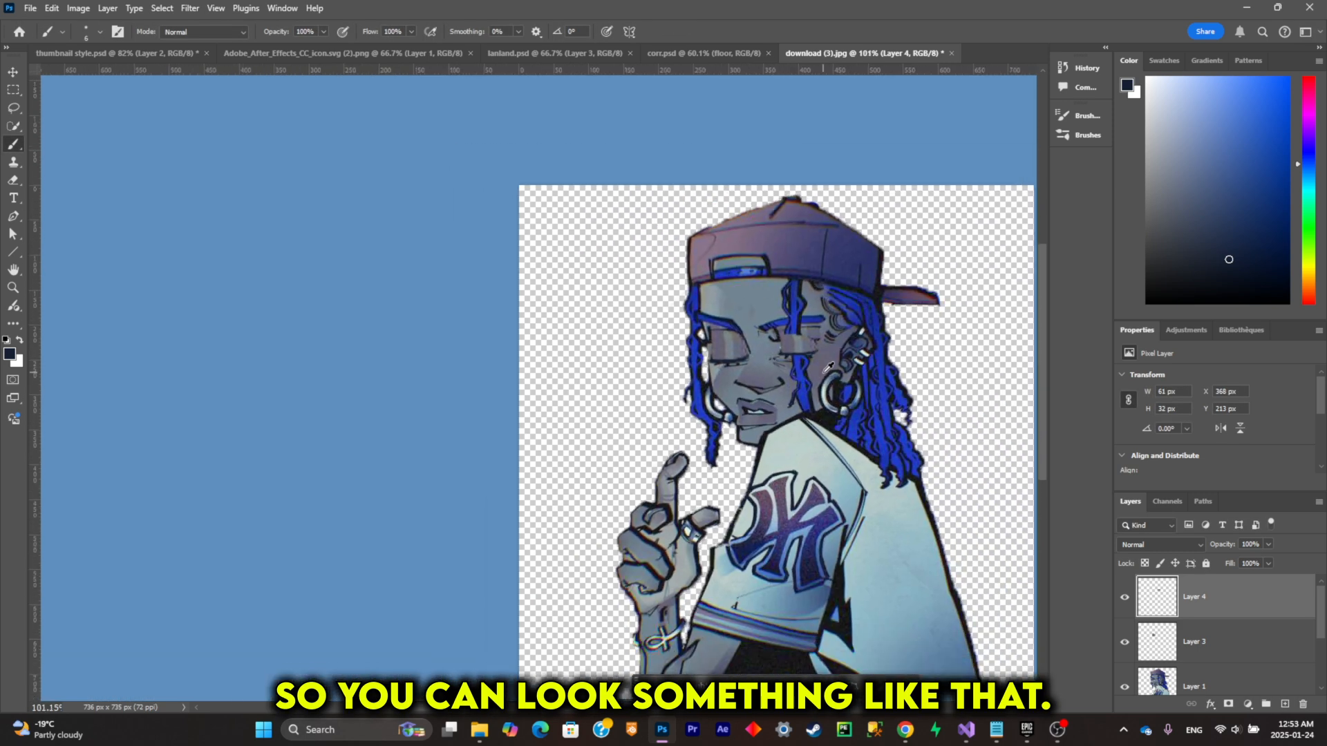
Step: Shift the second eyelid slightly toward the nose and stretch it upward to about 45 px high
scroll(823, 369, up, 10)
key(b)
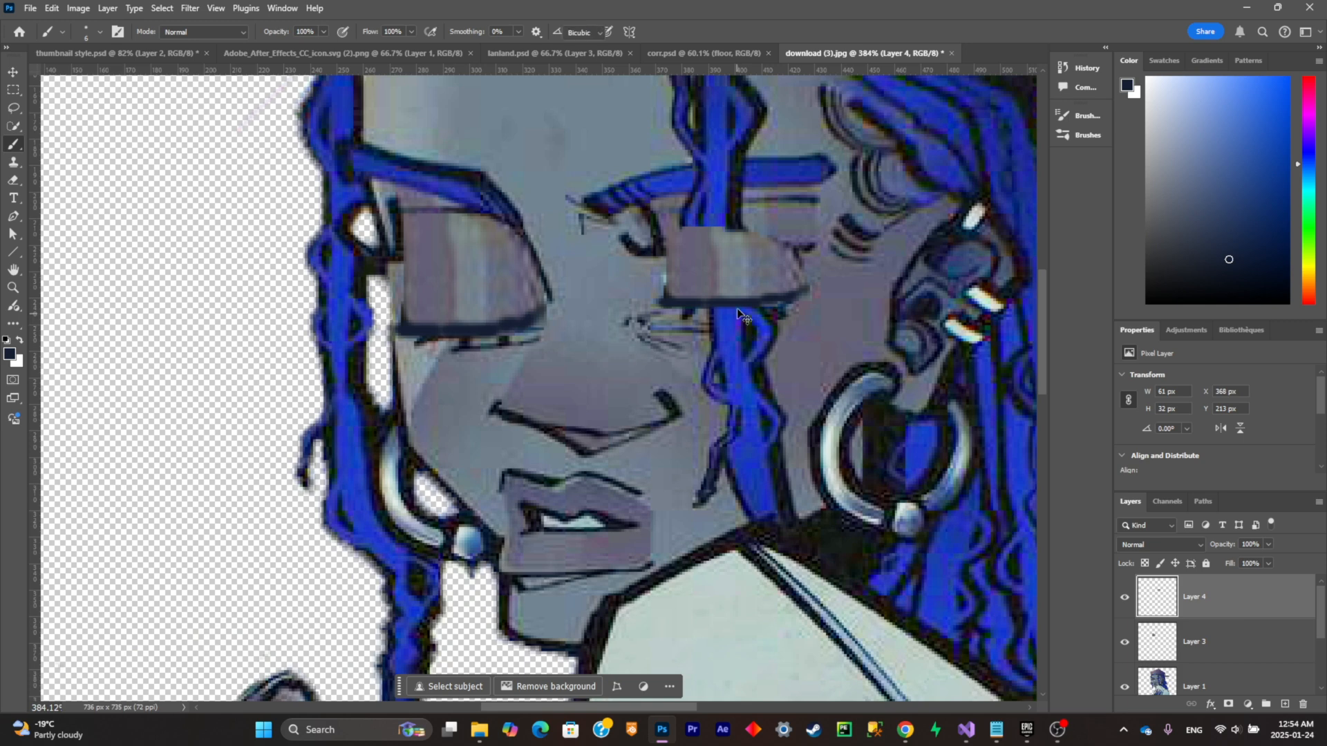
key(ctrl+t)
drag(740, 273, 743, 271)
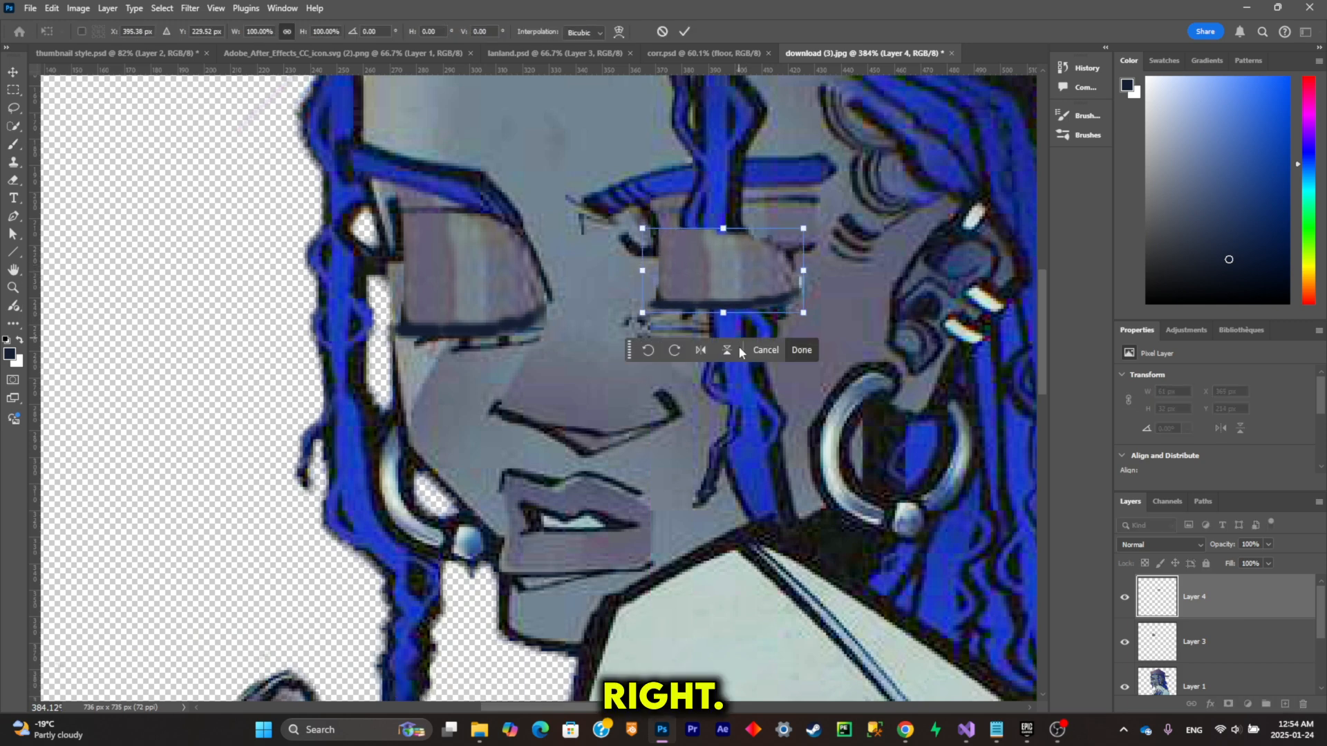
right_click(630, 204)
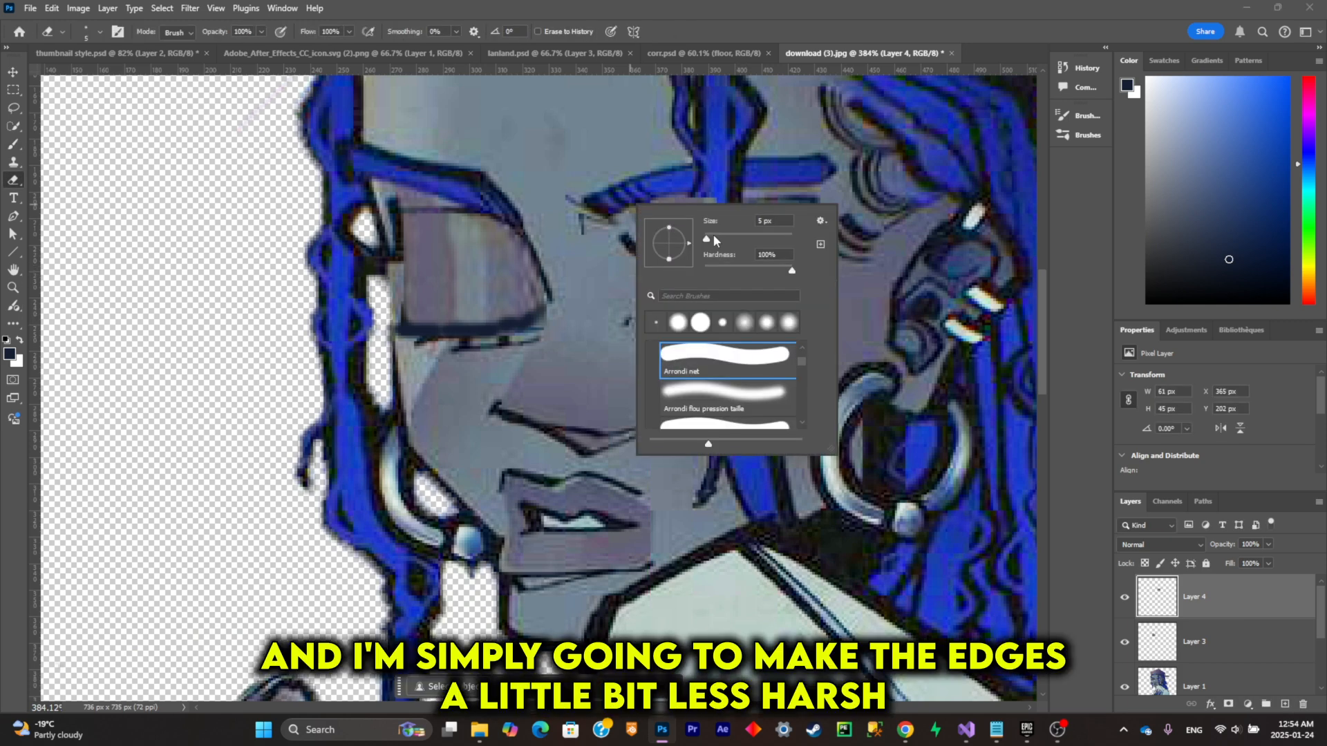
mouse_move(715, 240)
mouse_down()
mouse_move(733, 242)
mouse_move(717, 219)
mouse_up()
click(650, 136)
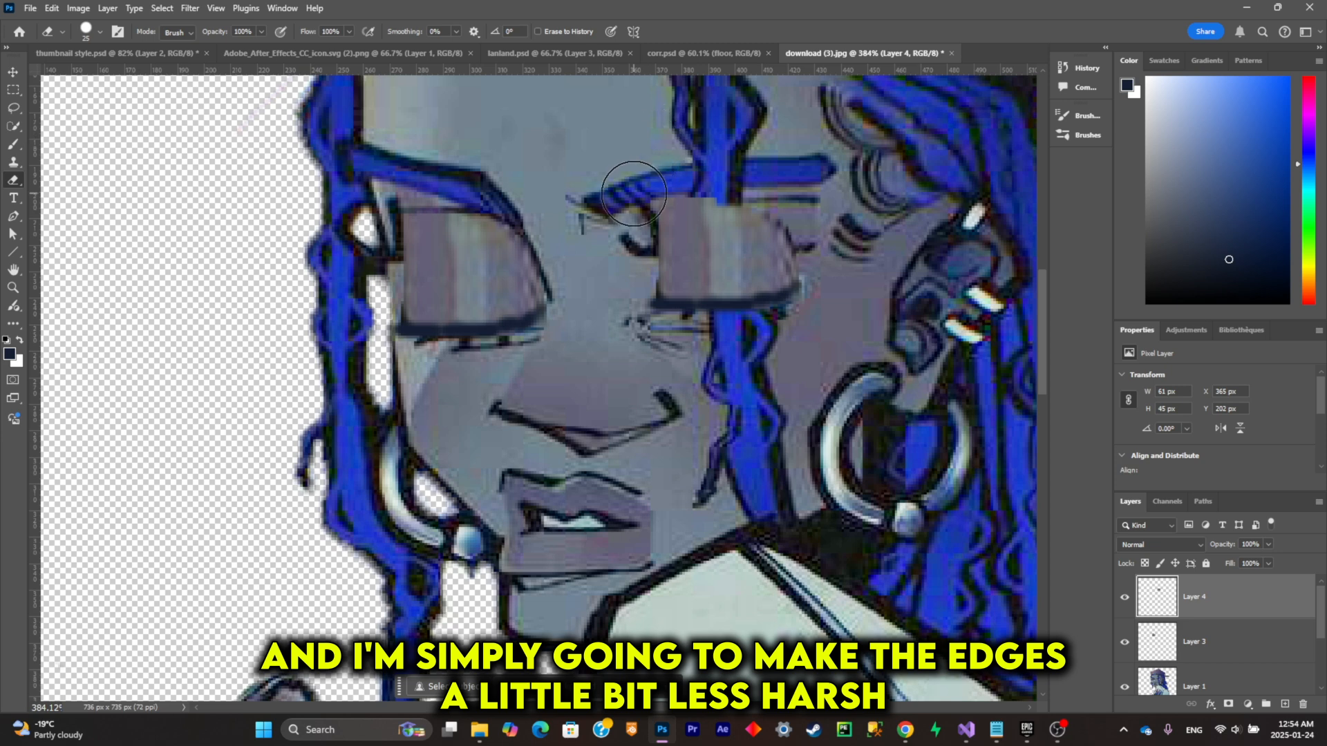
Step: Reduce the eraser's hardness to almost zero and soften the upper edge of the second eyelid
right_click(903, 201)
drag(1055, 263, 1002, 265)
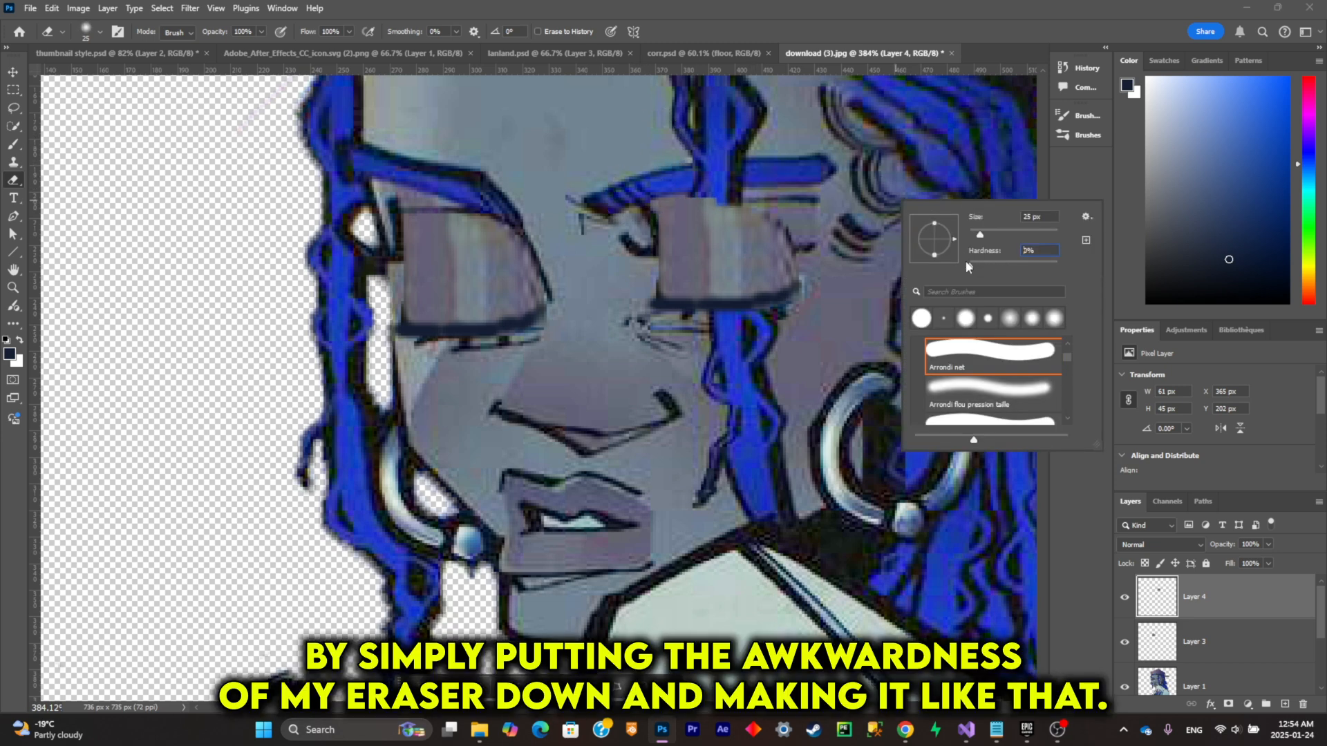
drag(606, 201, 796, 191)
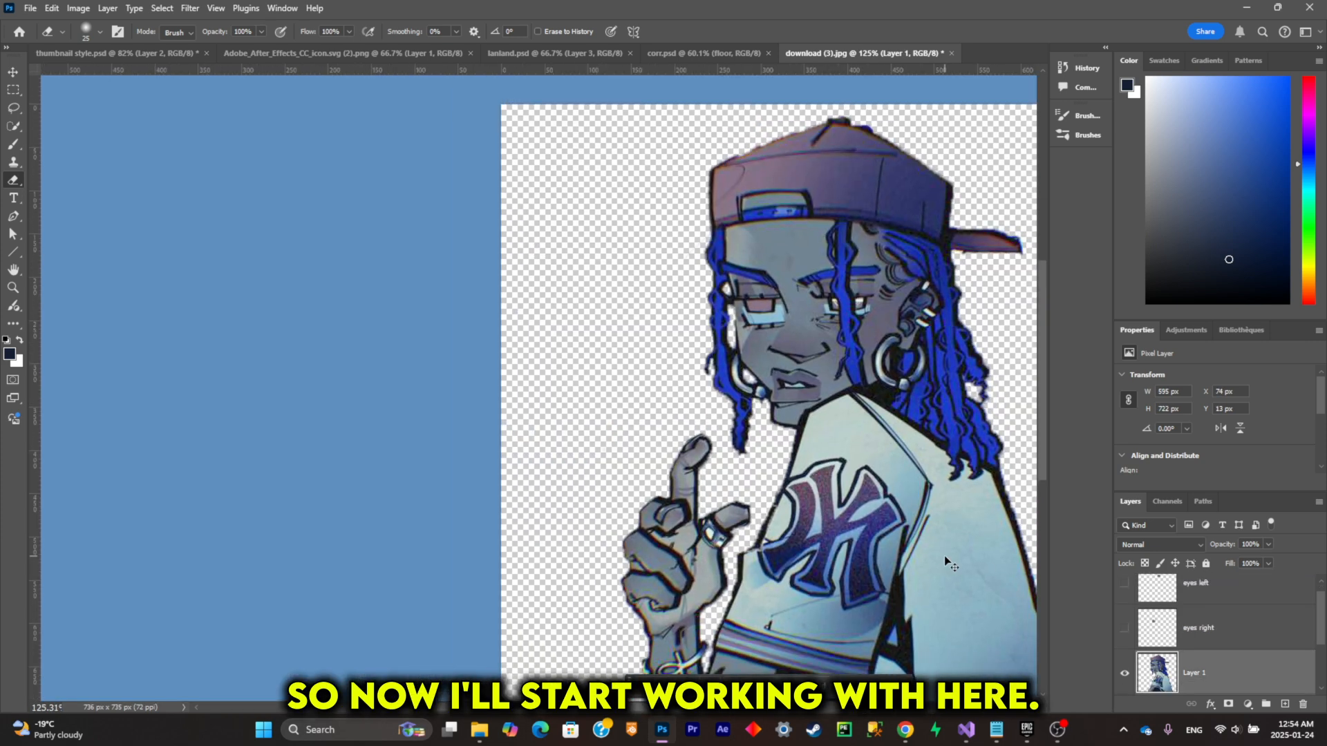
Step: Lasso the hair strand hanging along the outer edge of the face on the character layer and copy it onto a new layer
drag(944, 556, 849, 549)
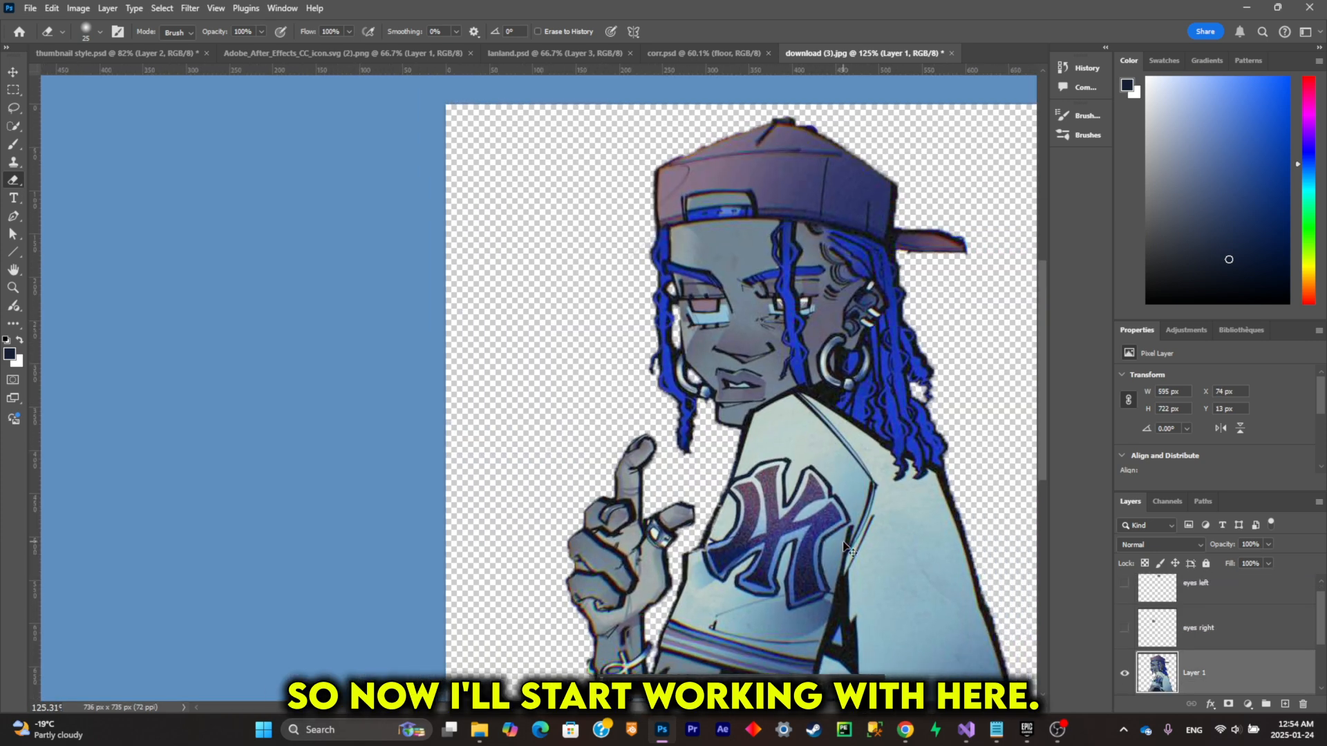
scroll(845, 547, right, 1)
scroll(1189, 635, down, 2)
scroll(557, 321, up, 2)
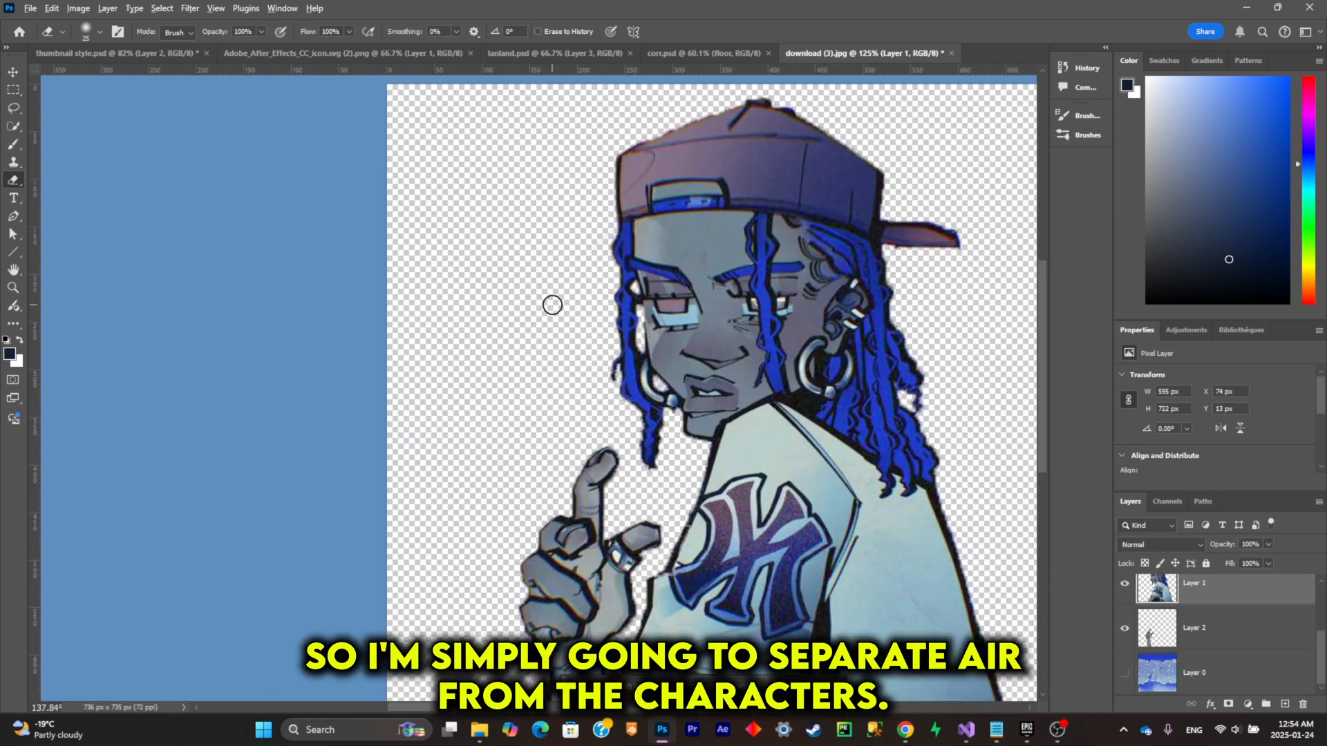
click(13, 108)
scroll(674, 577, right, 1)
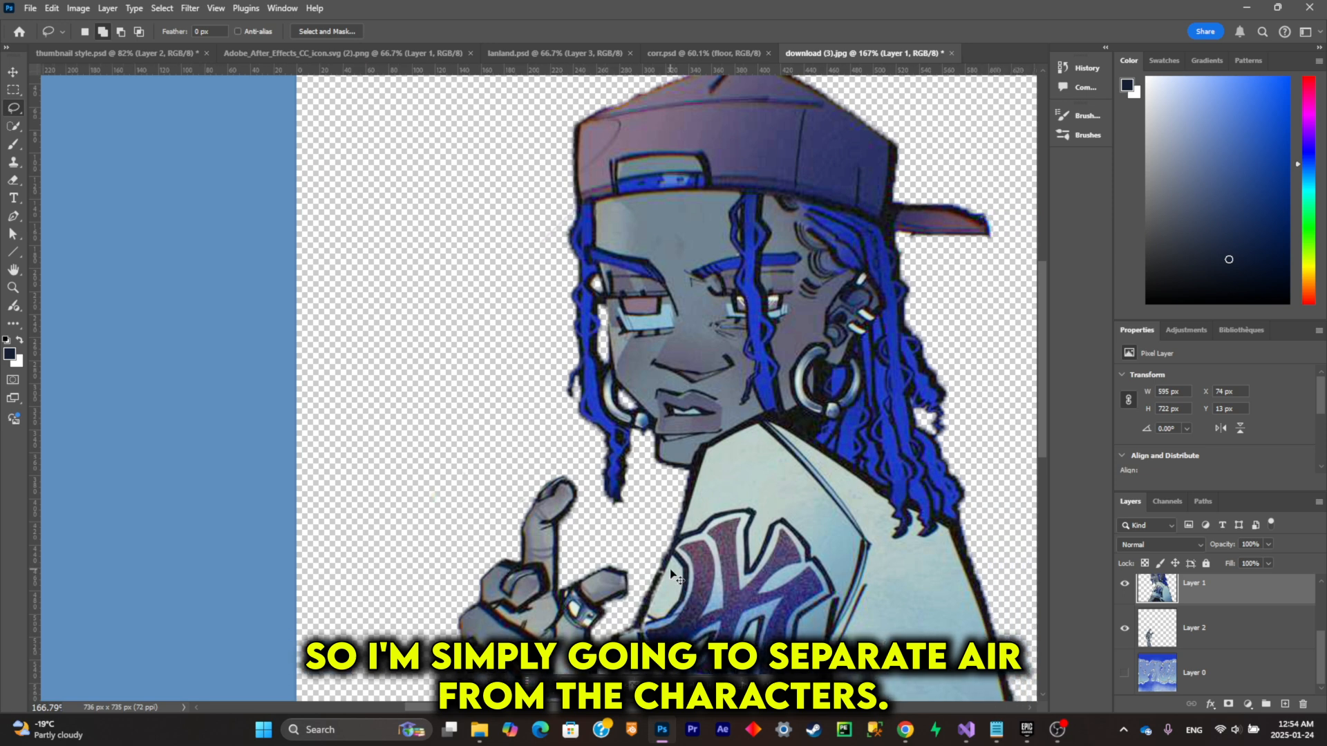
scroll(672, 573, down, 3)
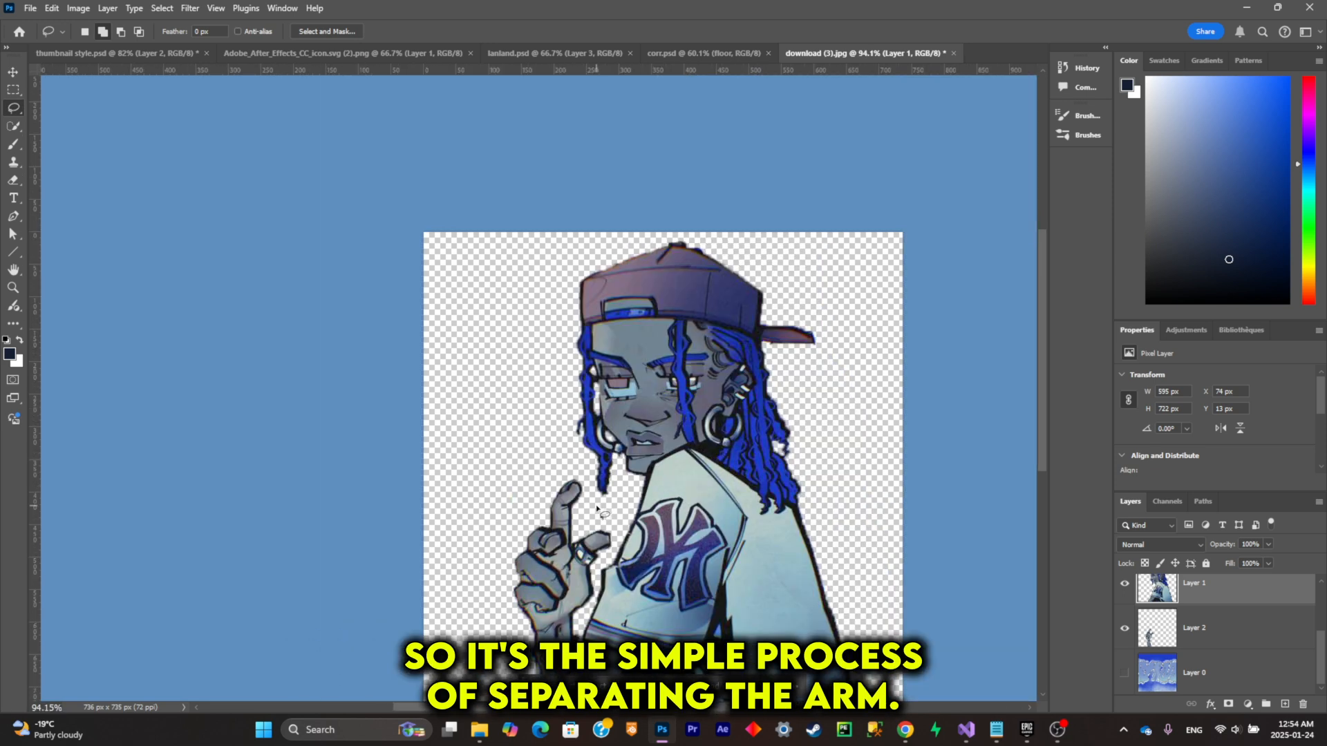
scroll(515, 561, up, 4)
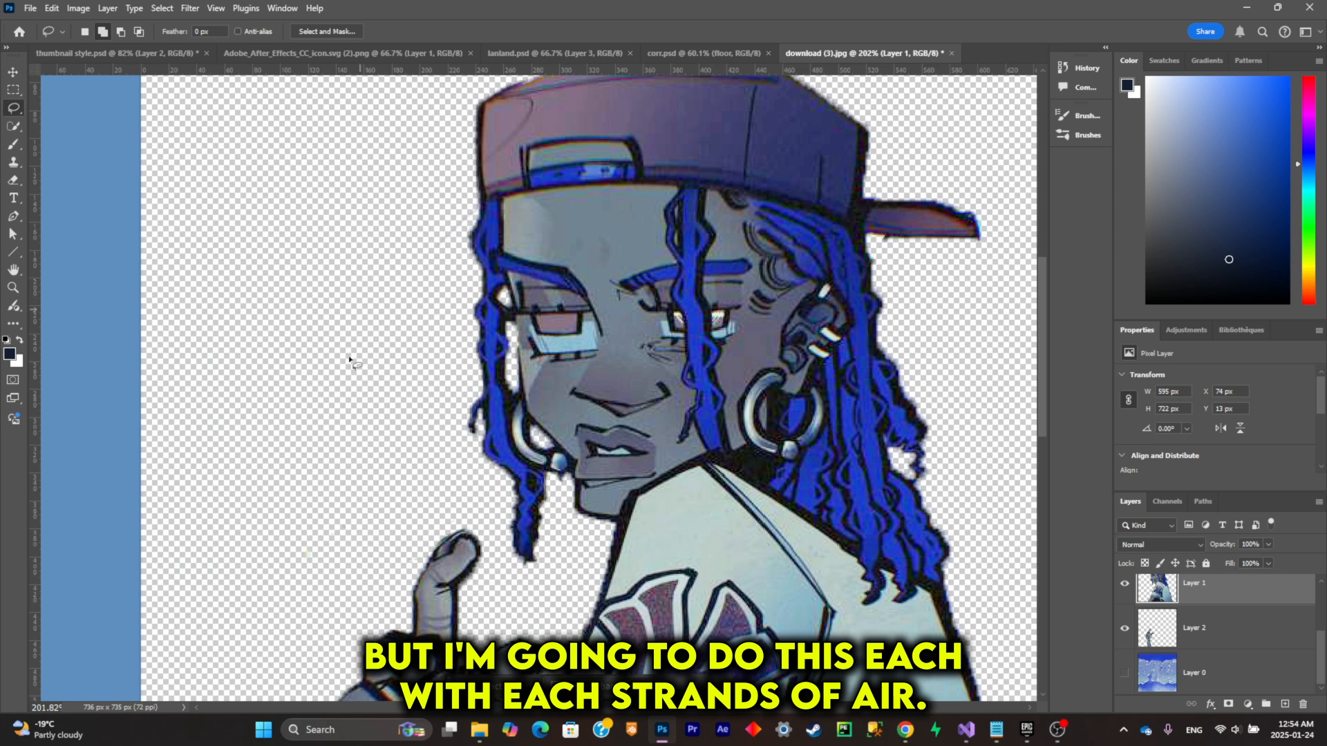
scroll(399, 391, up, 2)
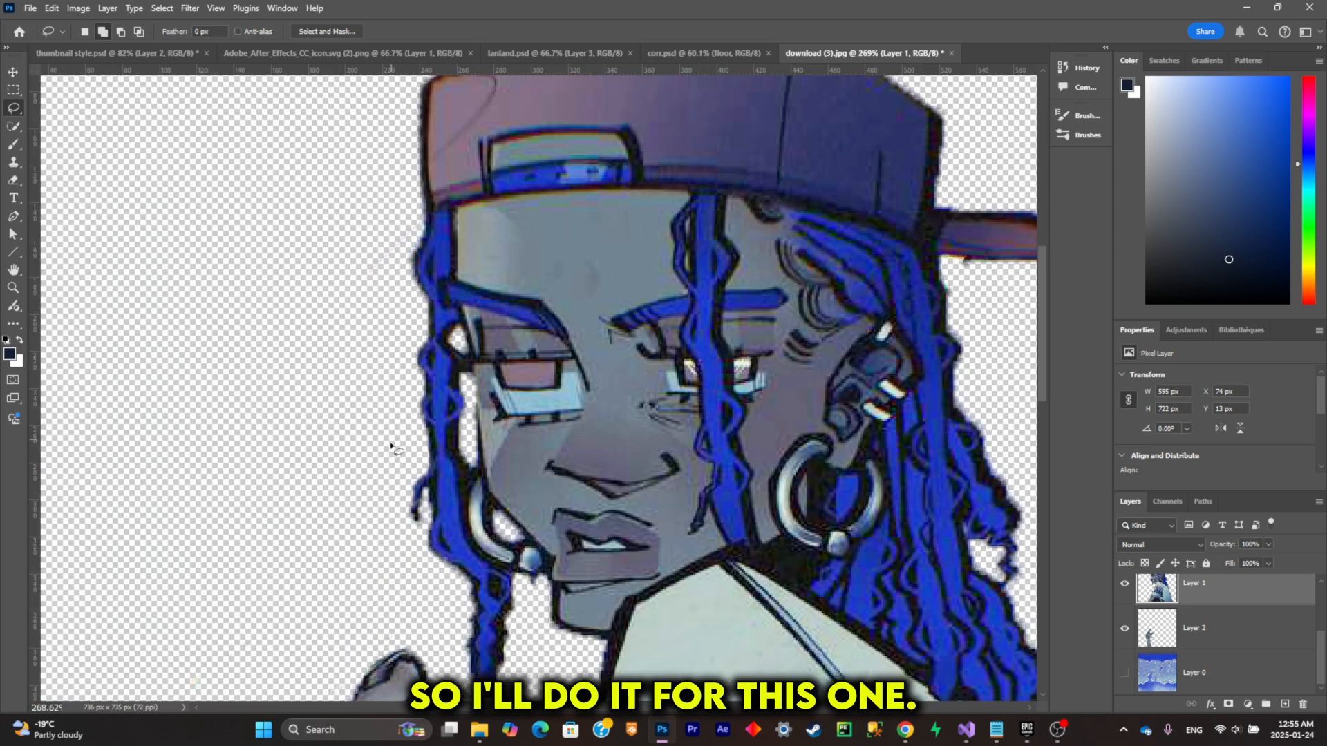
mouse_move(392, 440)
mouse_down()
mouse_move(381, 510)
mouse_move(413, 591)
mouse_up()
drag(455, 652, 462, 684)
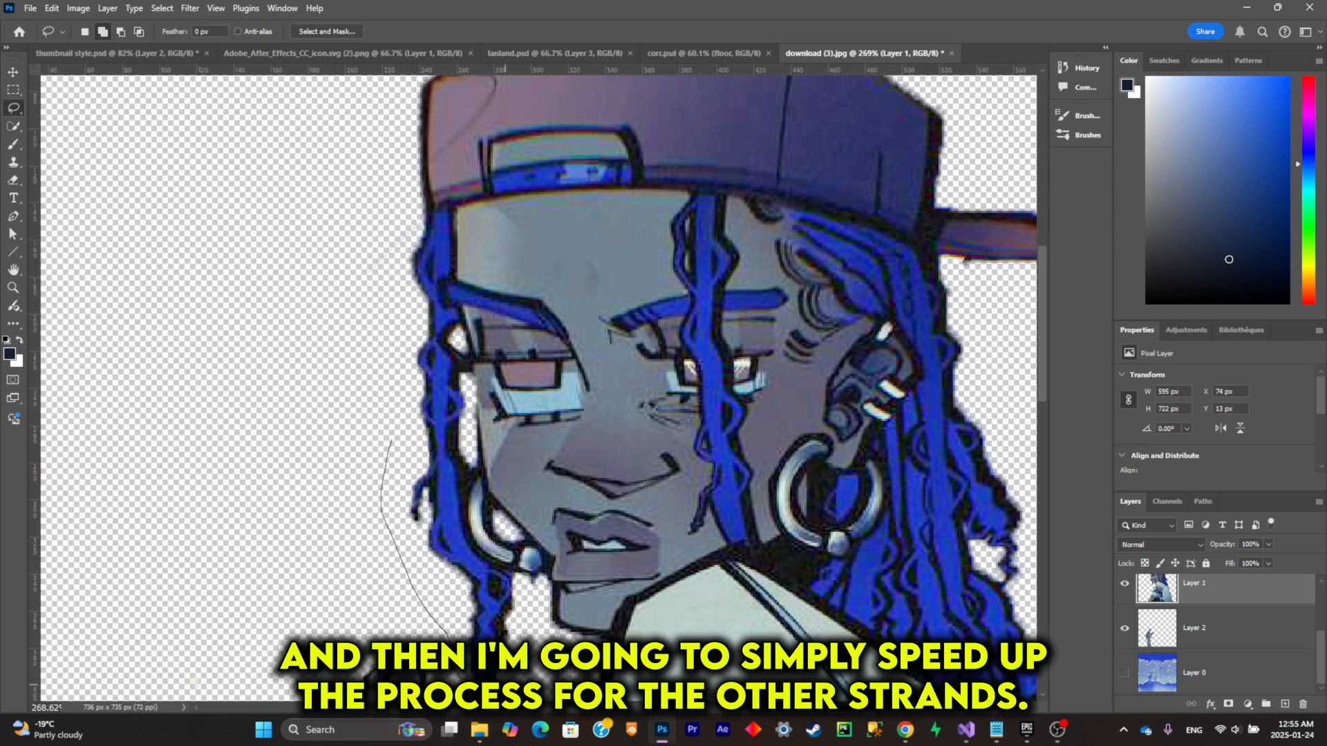
mouse_move(504, 568)
mouse_down()
mouse_move(468, 526)
mouse_move(473, 477)
mouse_up()
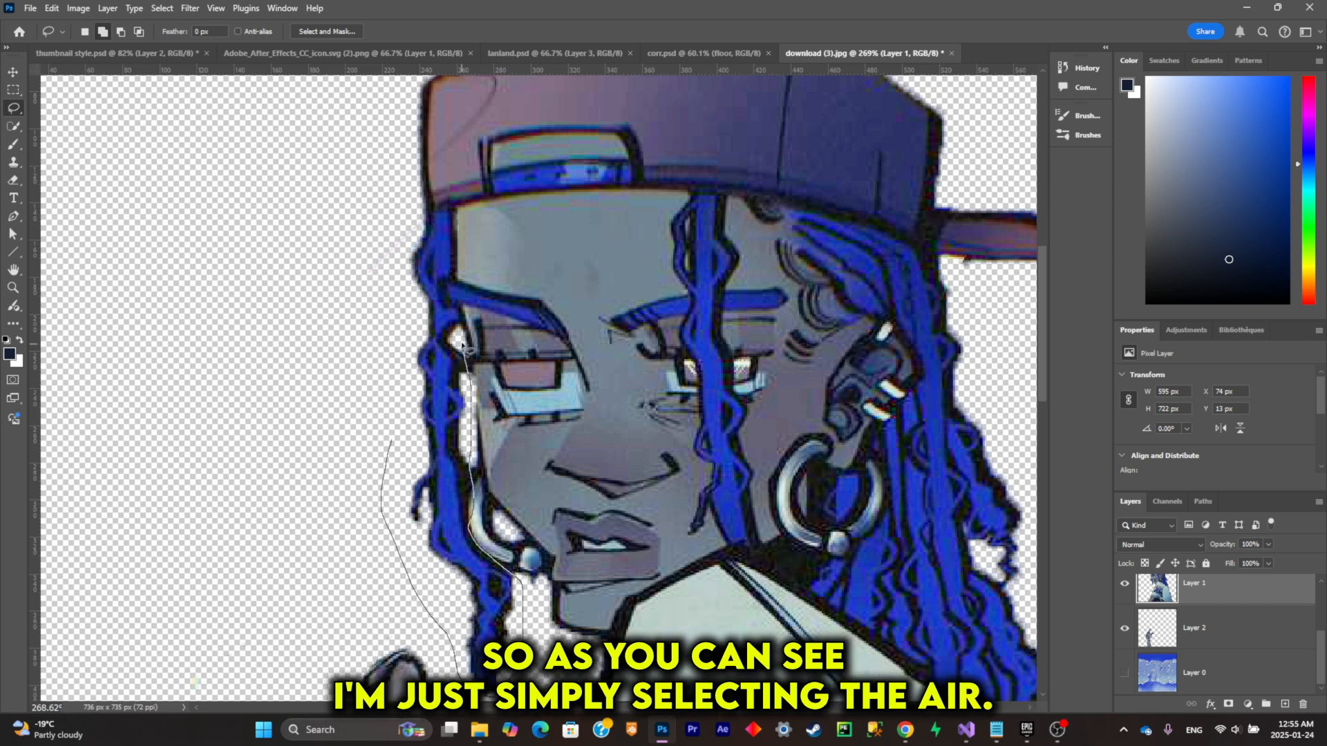
drag(459, 324, 452, 274)
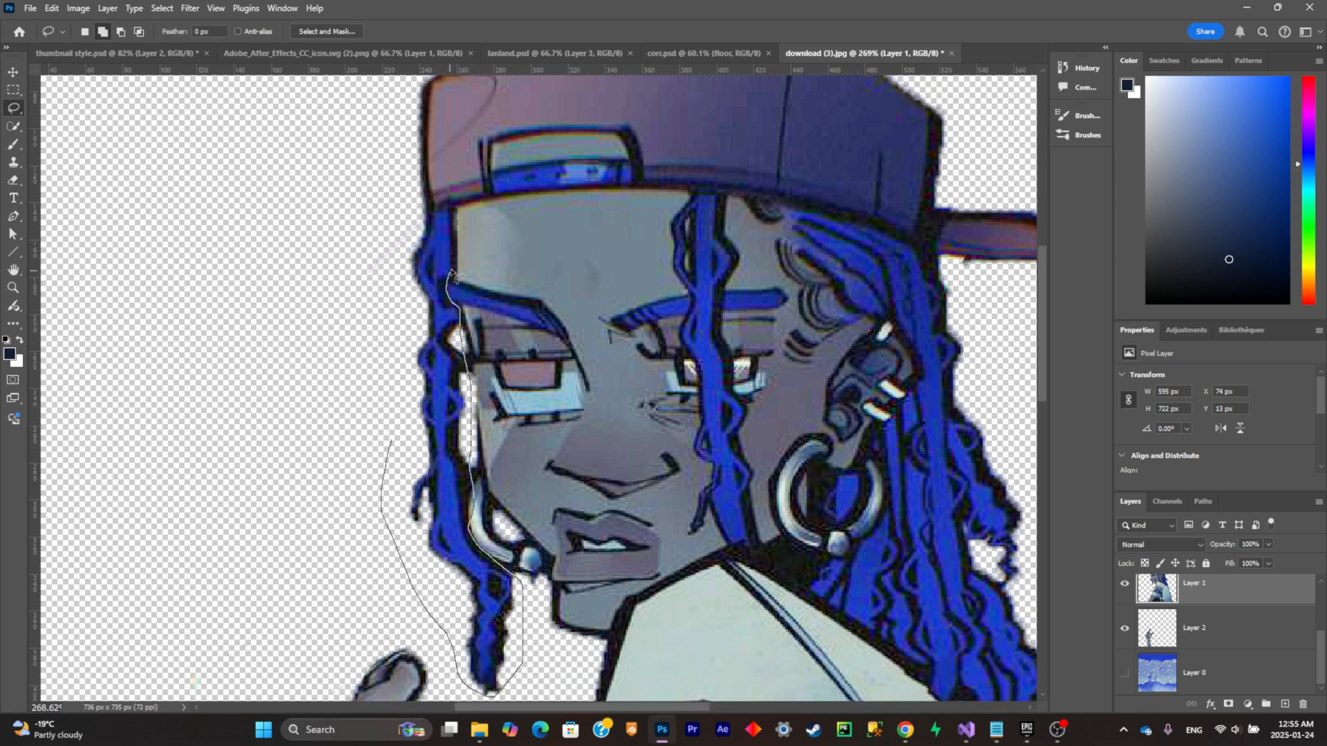
drag(385, 228, 305, 278)
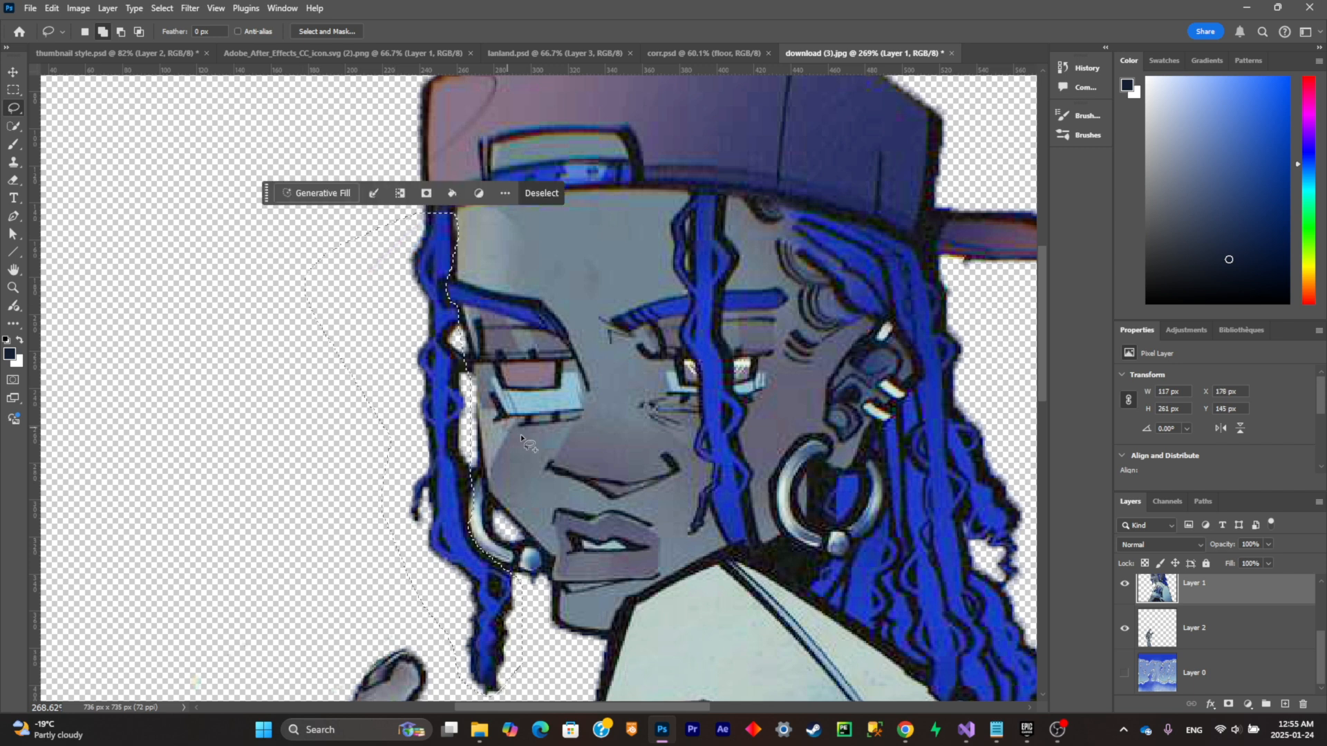
key(ctrl+j)
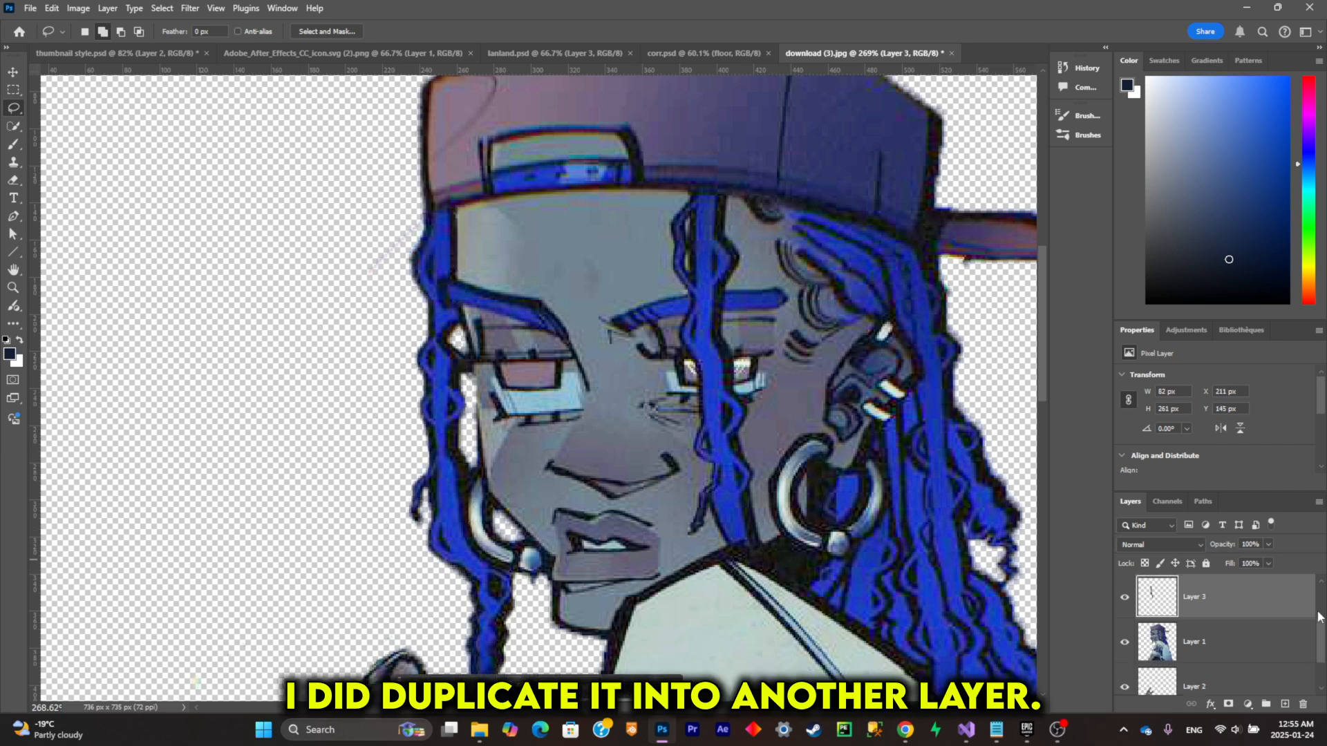
Step: Hide the character layer to check the cutout of the copied hair strand, and hide the strand layer
click(1125, 640)
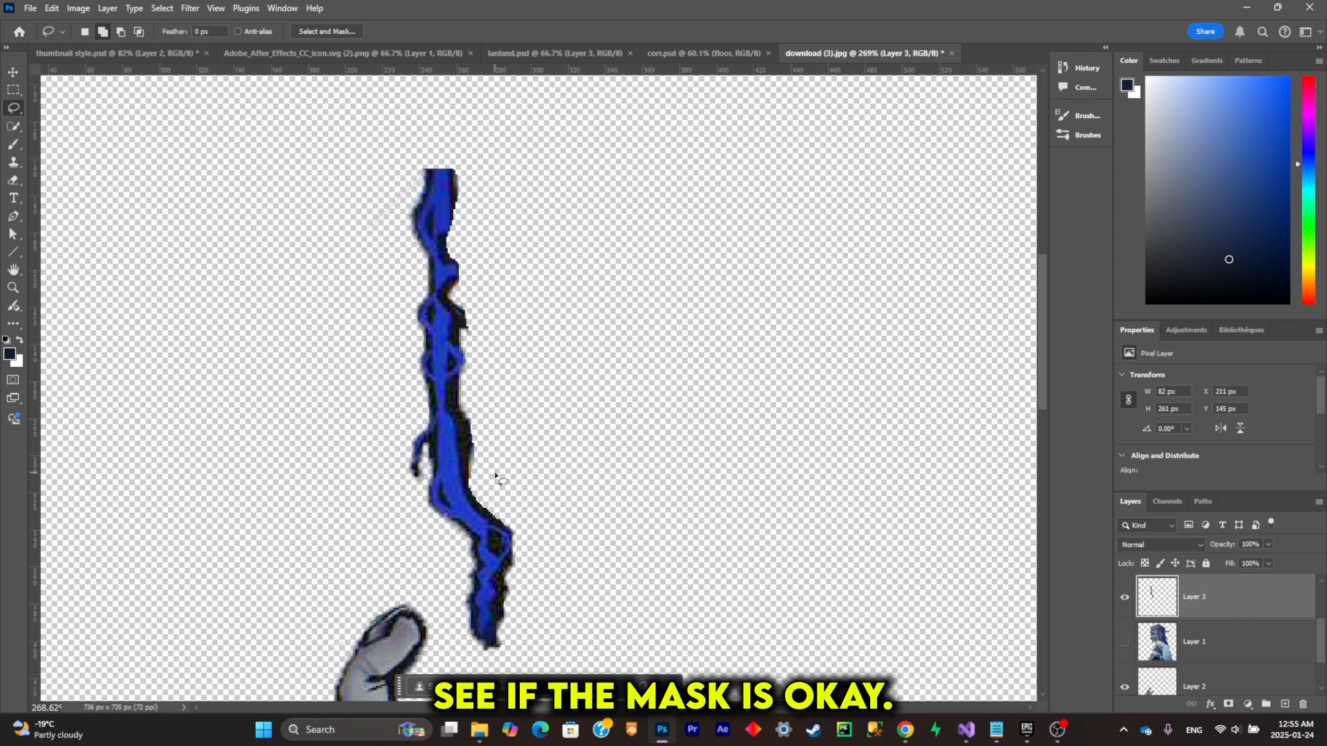
click(1124, 597)
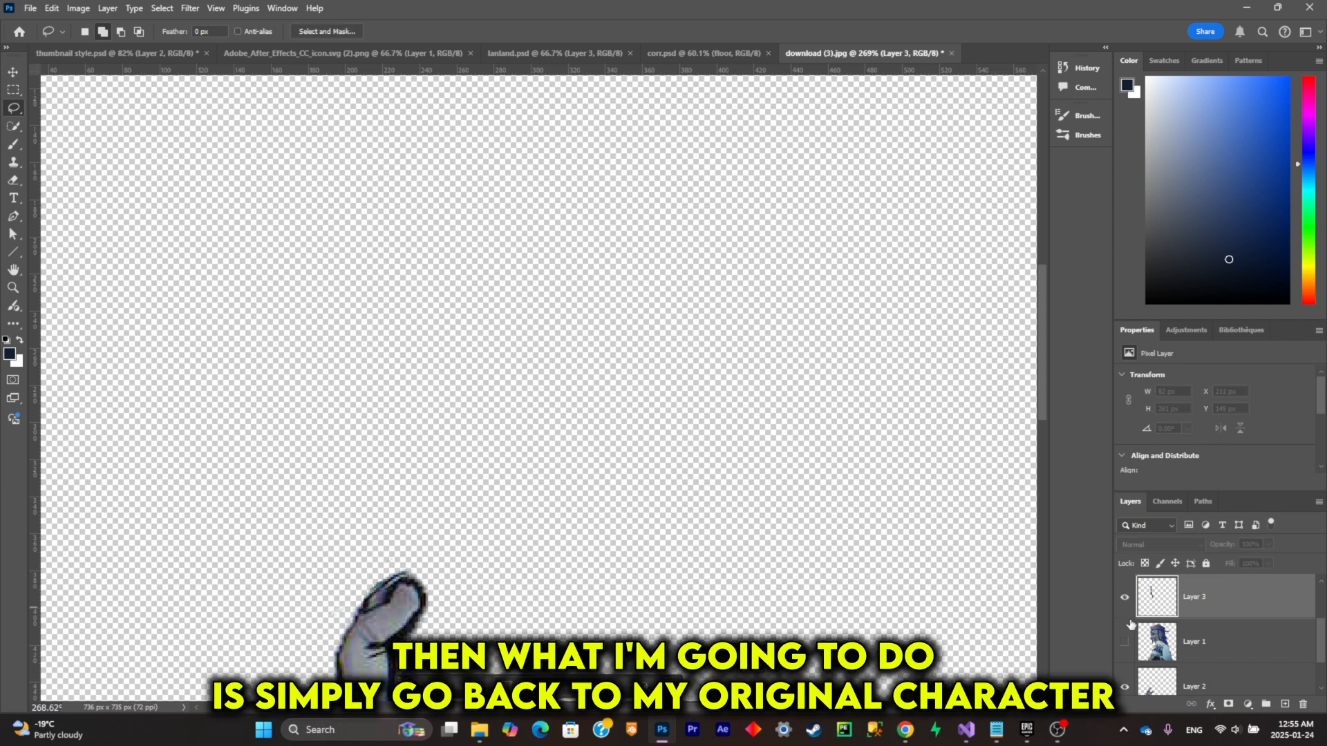
Step: Show the character layer and delete the upper part of the hair strand along the outer edge of the face from it
click(1125, 641)
click(1206, 648)
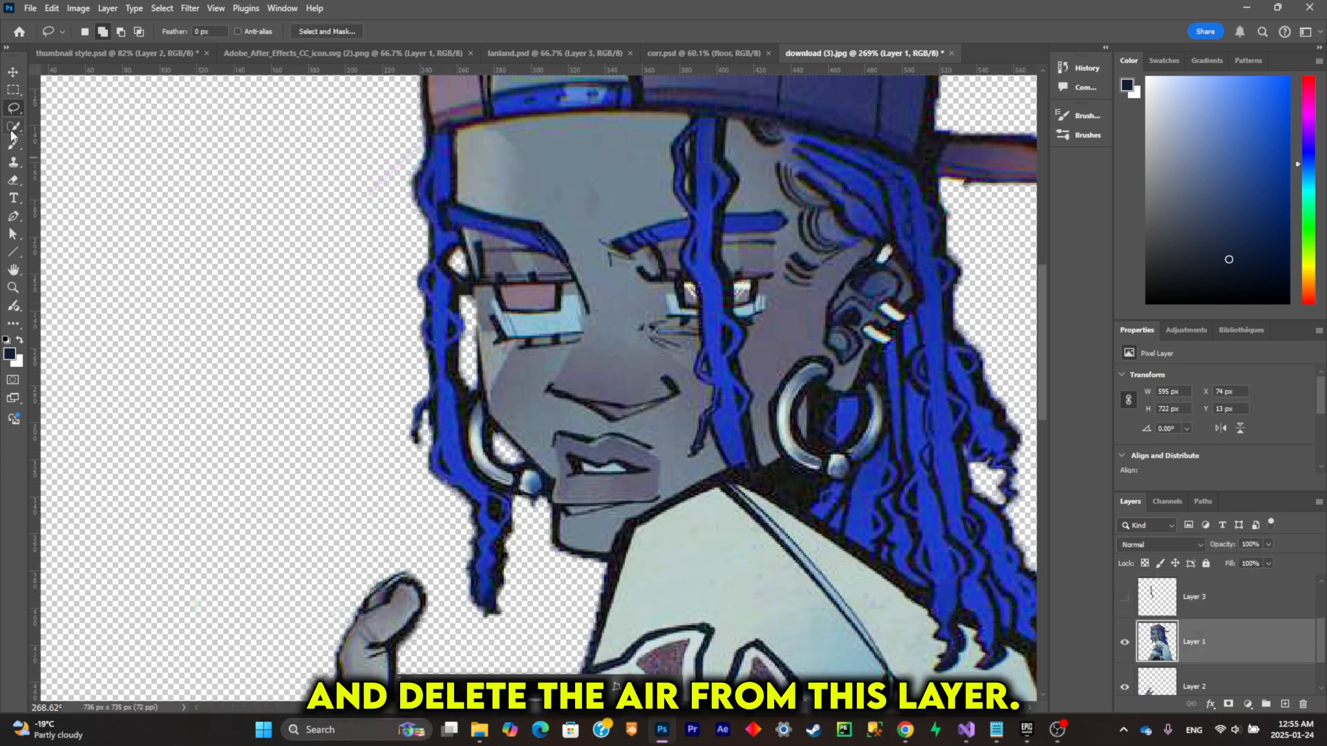
click(12, 177)
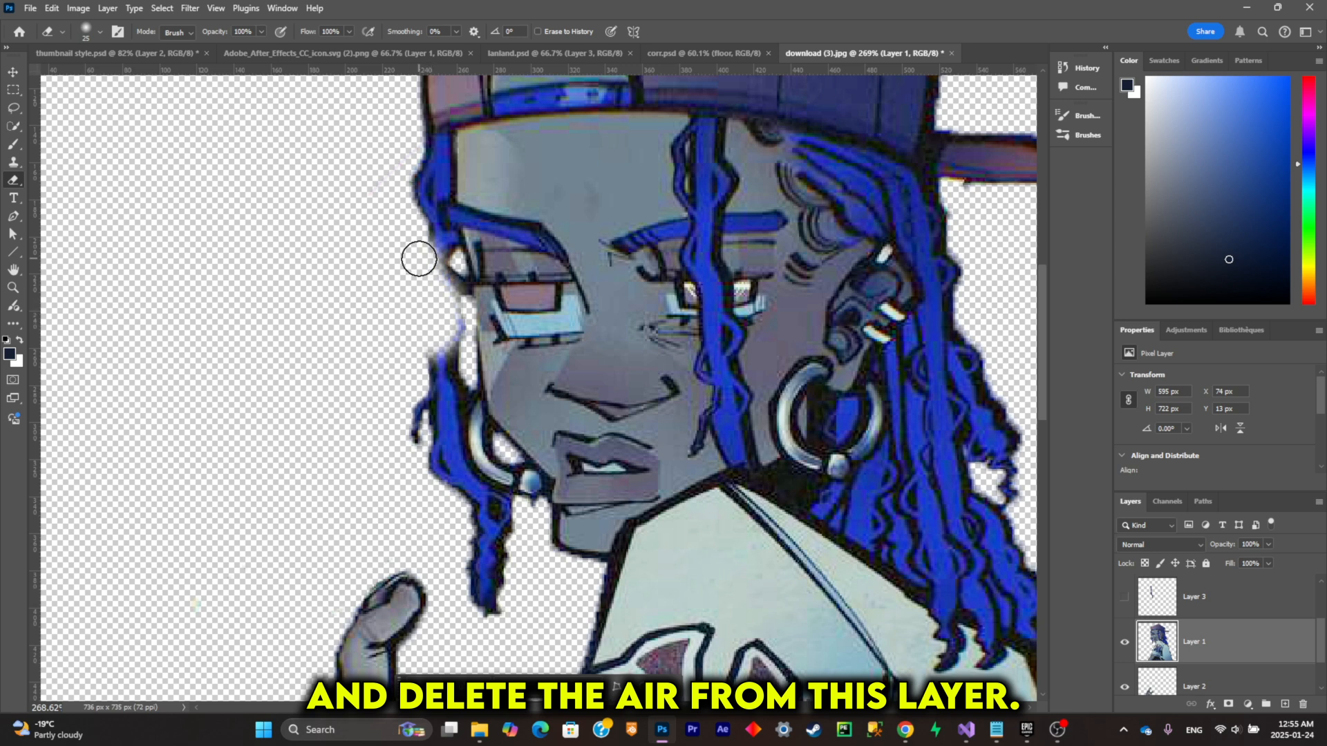
click(12, 108)
mouse_move(377, 184)
mouse_down()
mouse_move(441, 216)
mouse_move(477, 387)
mouse_move(308, 407)
mouse_up()
key(Delete)
key(ctrl+d)
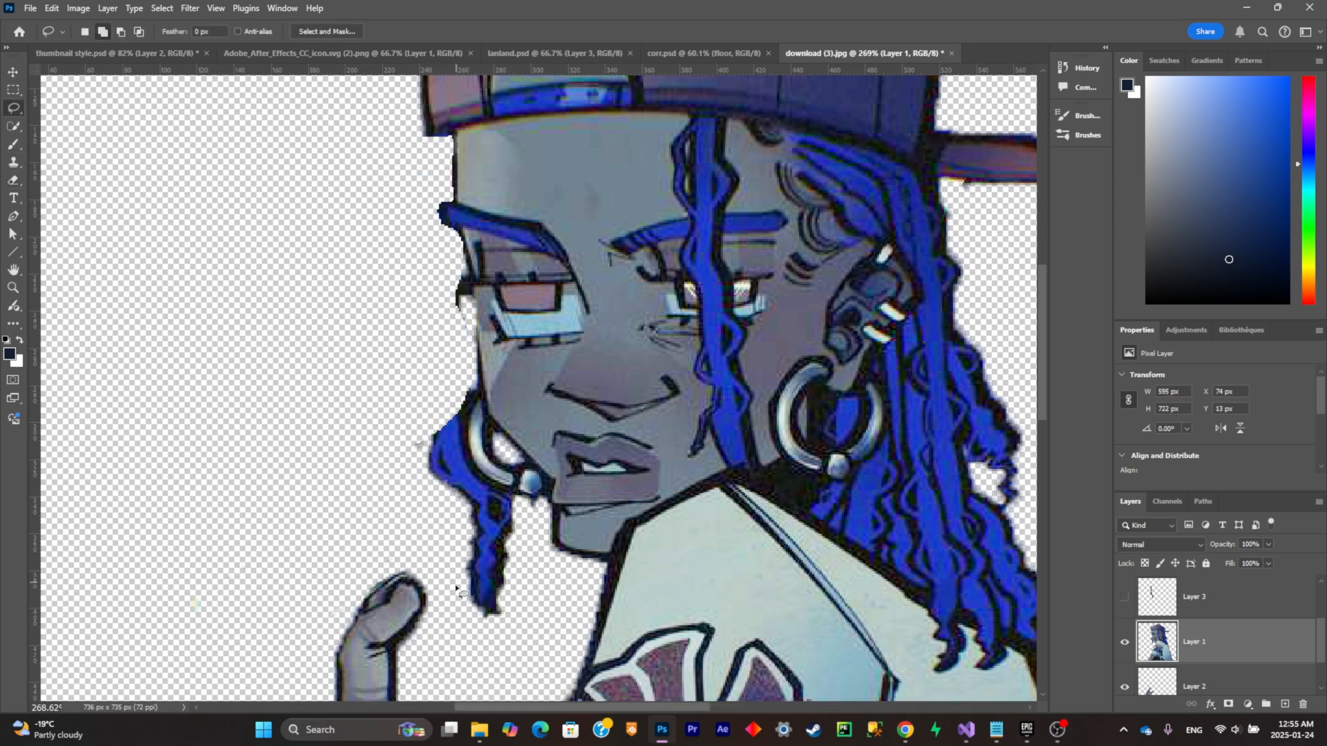
Step: Lasso and delete the remaining lower part of the outer hair strand on the character layer
mouse_move(456, 583)
mouse_down()
mouse_move(489, 486)
mouse_move(462, 412)
mouse_up()
key(Delete)
key(ctrl+d)
scroll(522, 350, up, 3)
key(b)
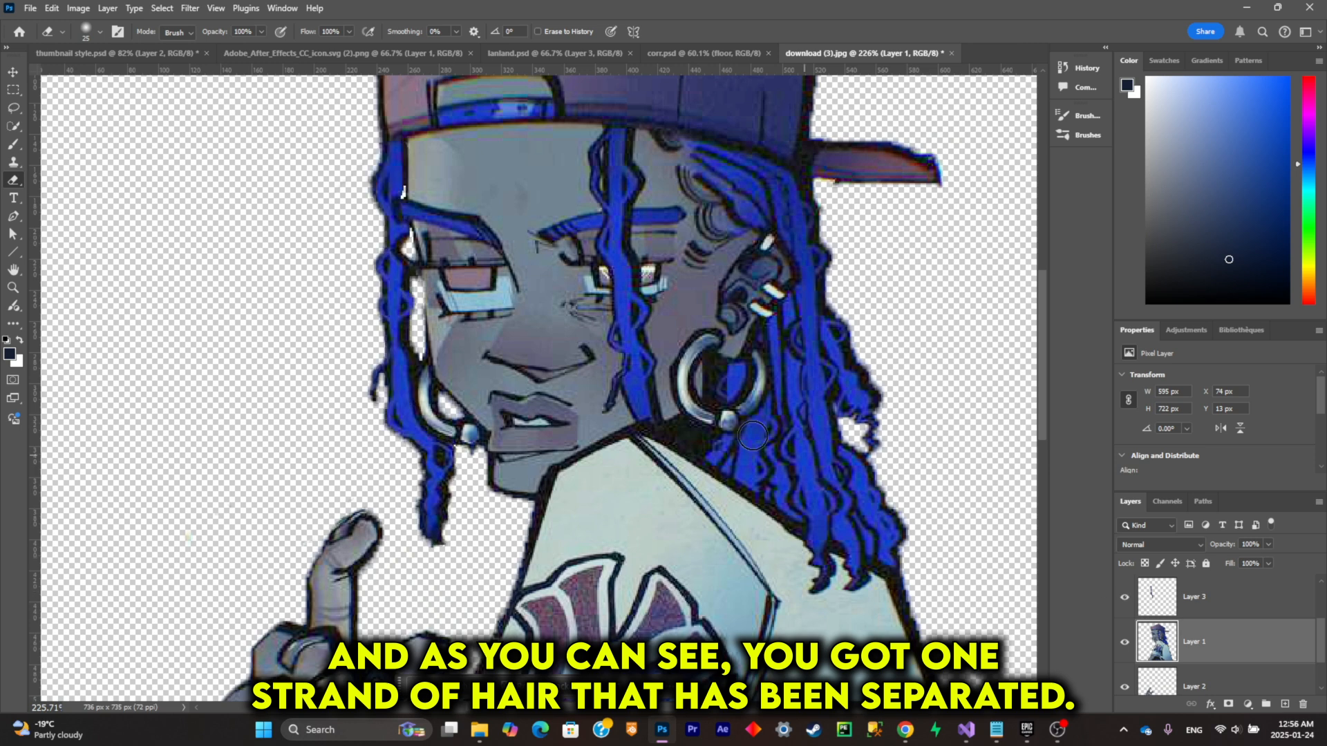
Step: Try moving the separated hair strand on its own layer away from the face
click(1220, 595)
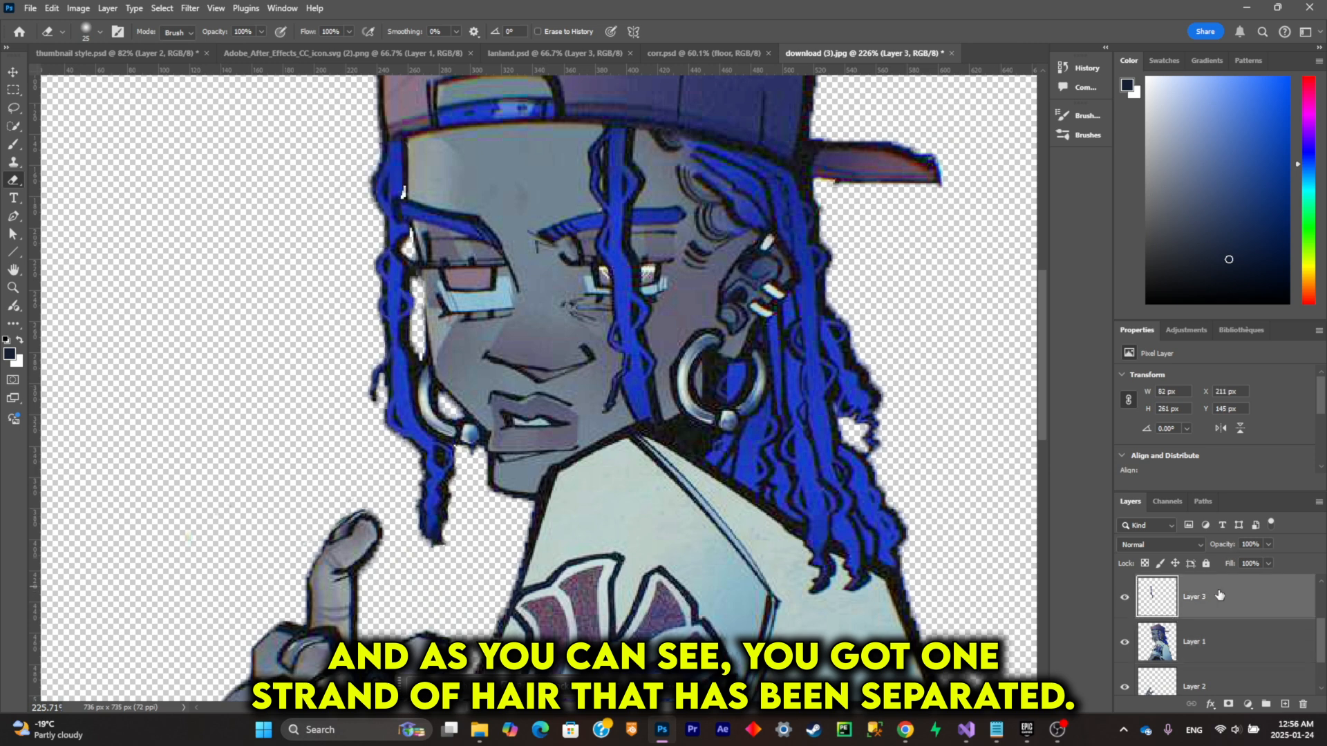
click(23, 72)
mouse_move(408, 178)
mouse_down()
mouse_move(183, 257)
mouse_move(370, 255)
mouse_up()
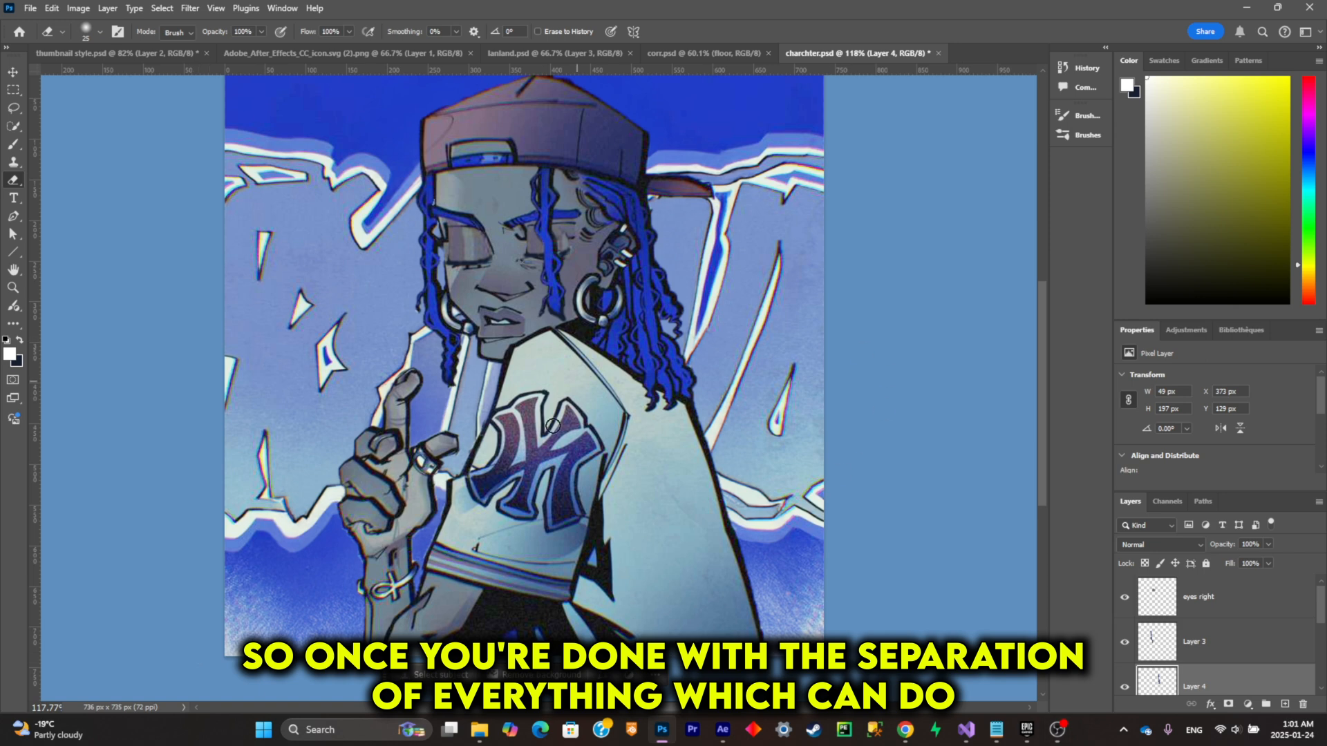
Step: Switch to After Effects and scale the charchter layer in Comp 1 to 137% so it fills the frame
click(1125, 597)
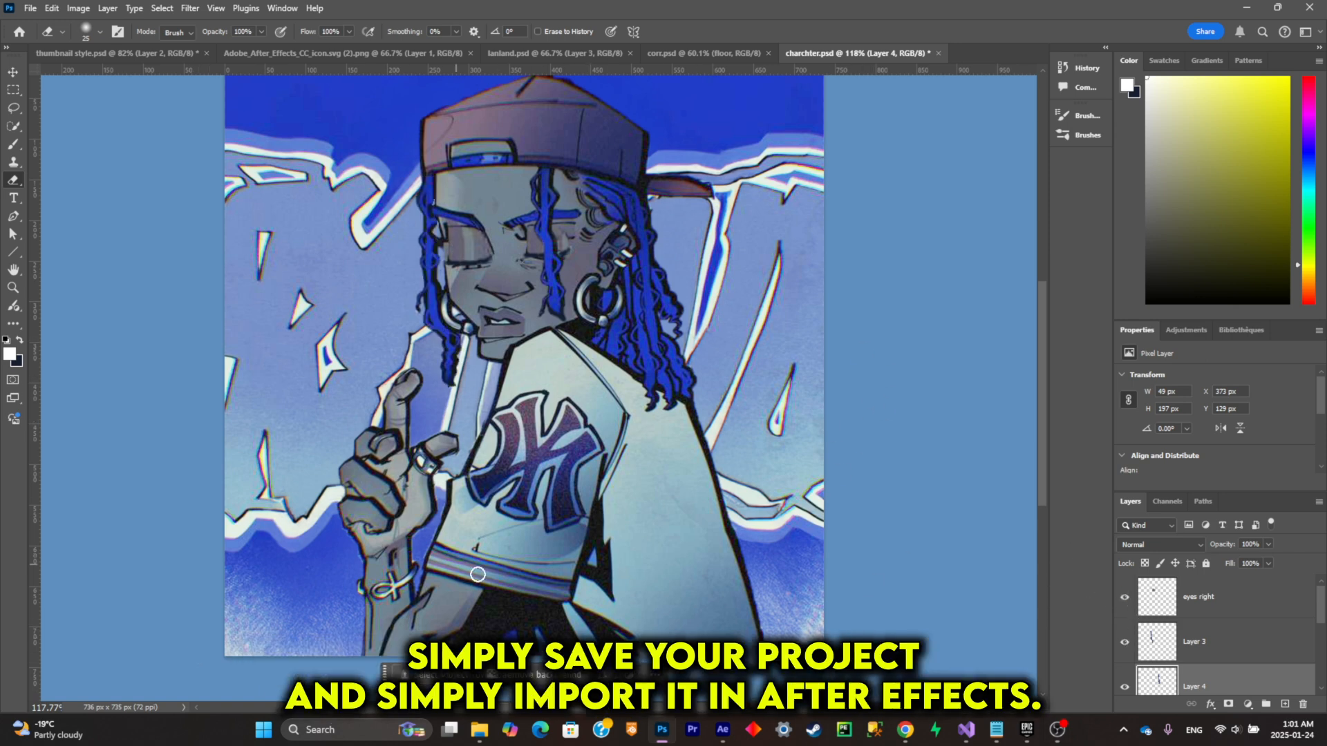
click(722, 730)
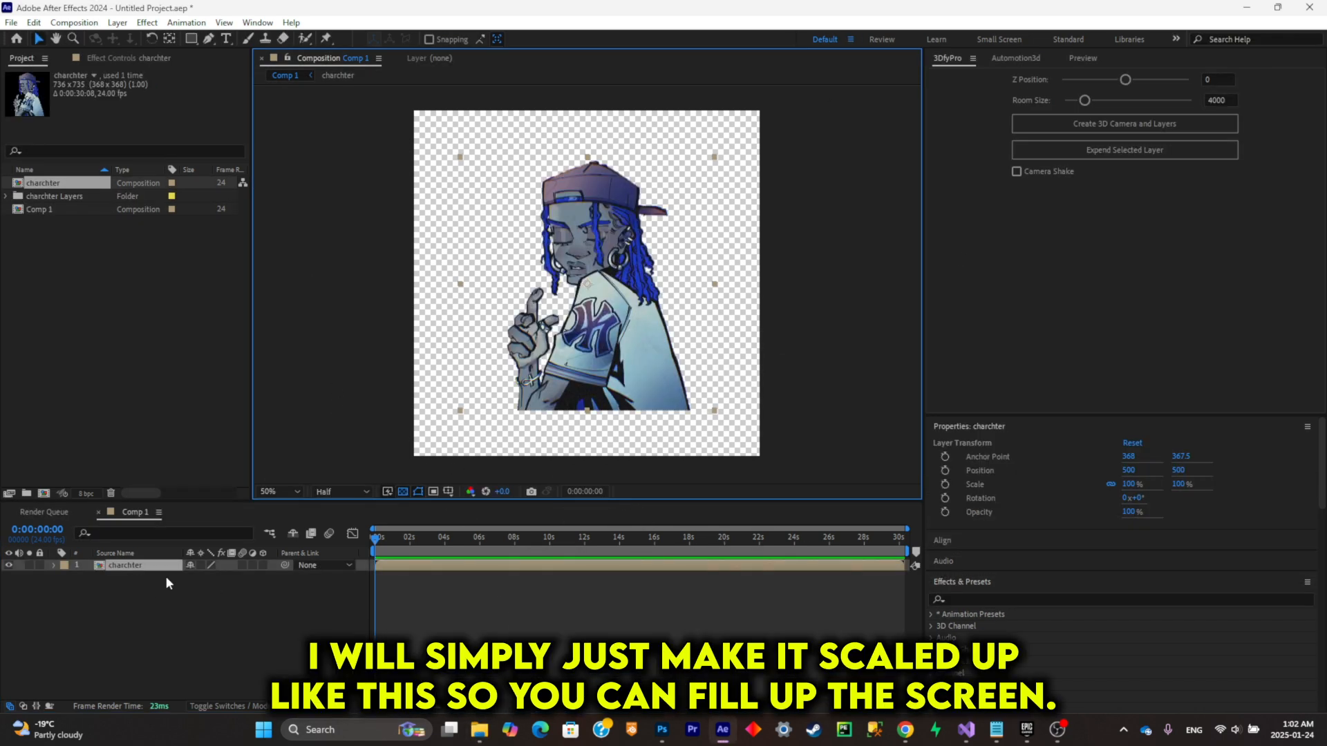
key(s)
drag(239, 579, 251, 583)
click(172, 594)
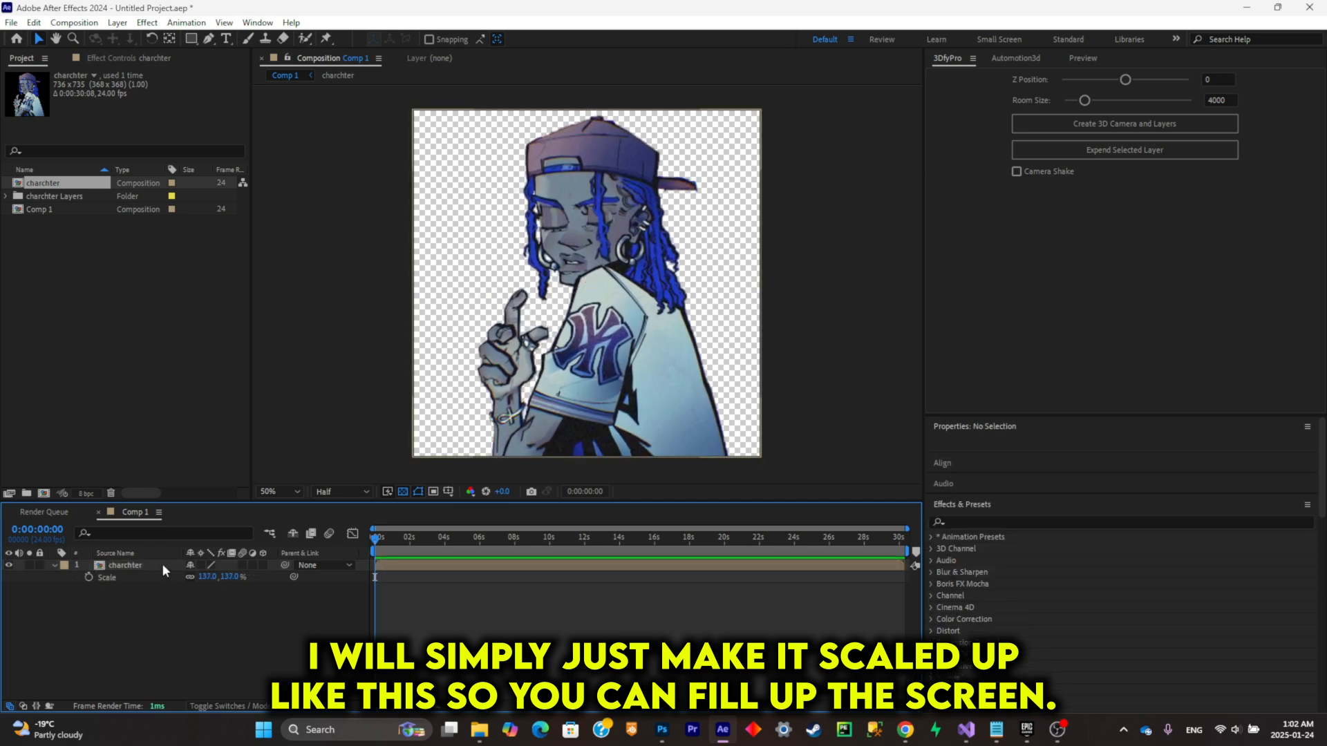
Step: Open the nested charchter composition and solo the hand on Layer 2
double_click(163, 564)
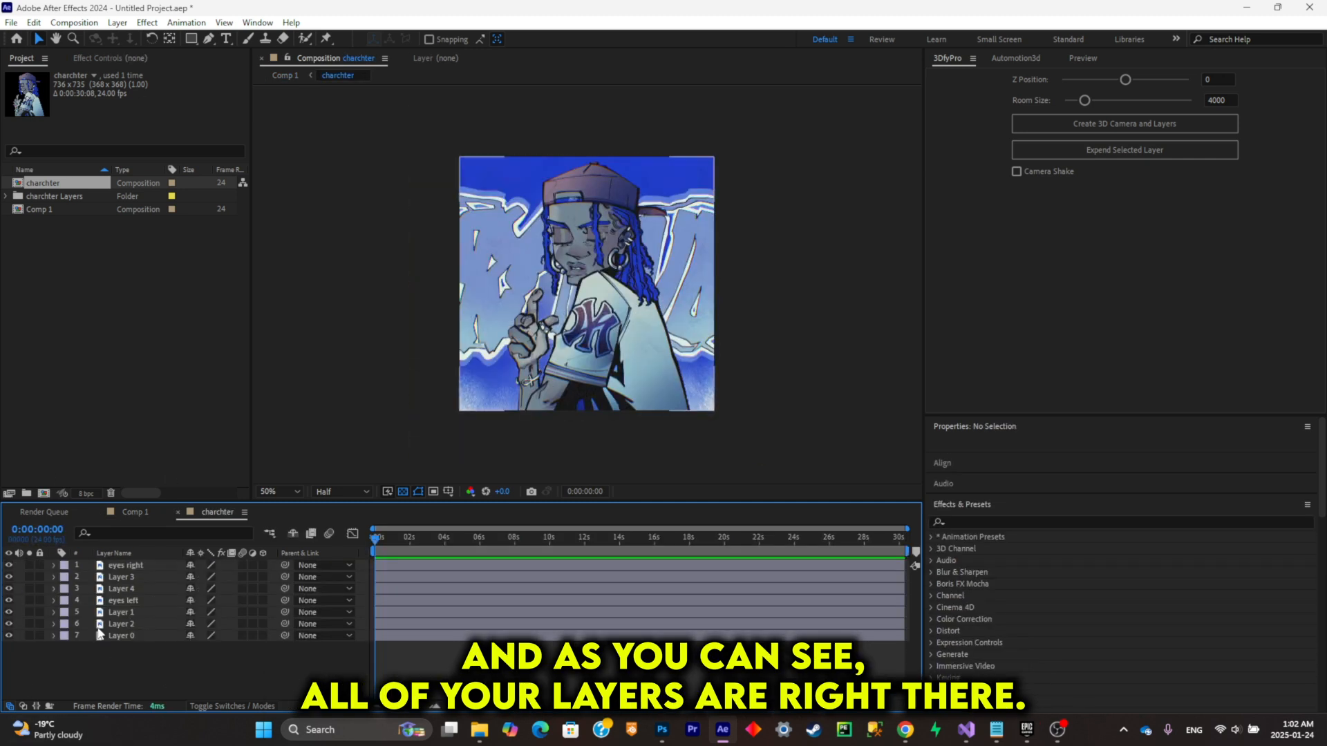
click(96, 635)
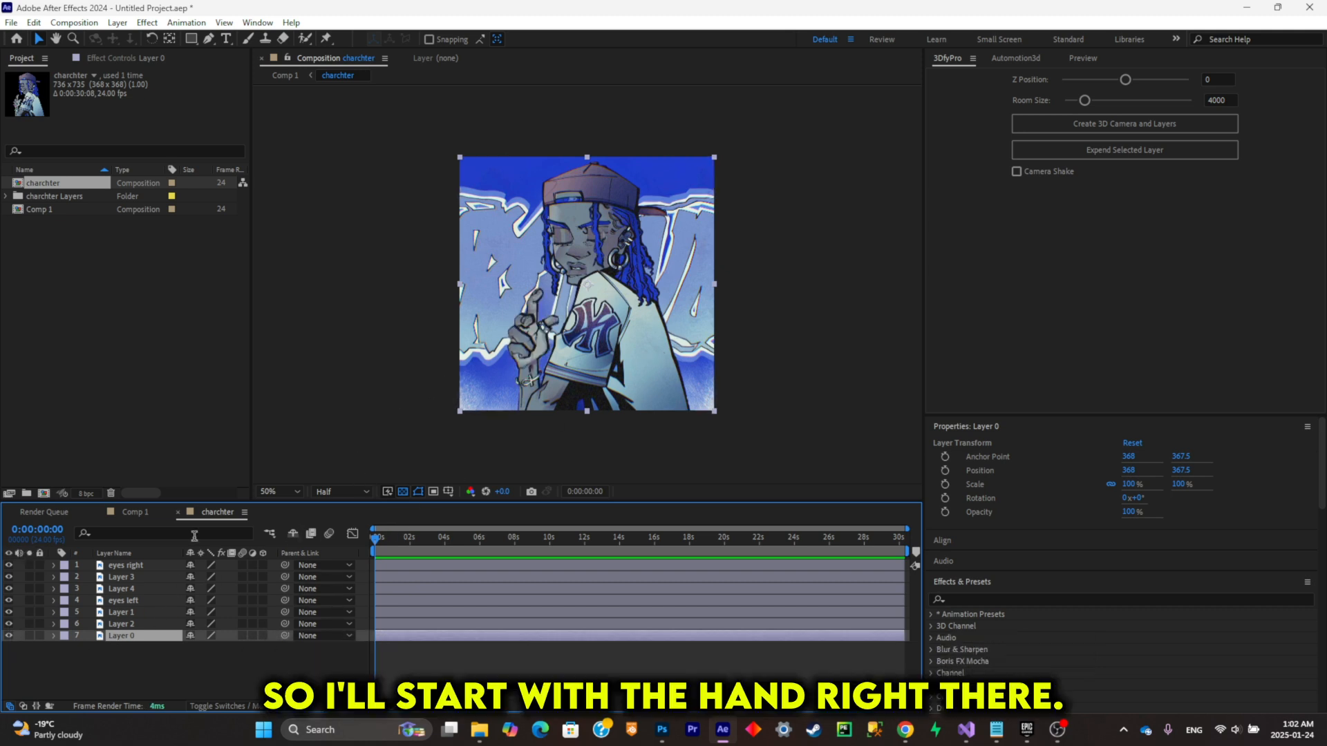
click(29, 624)
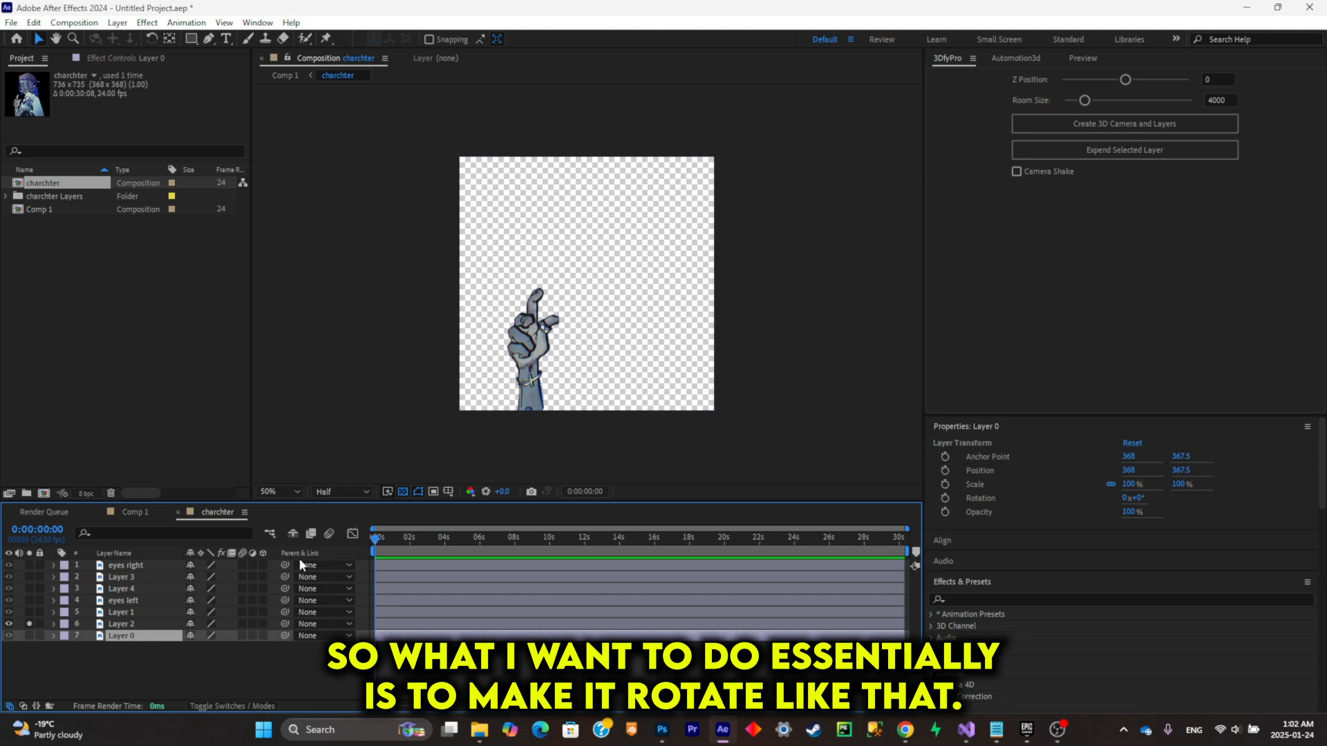
Step: Try rotating the hand layer around its default centre anchor point
click(145, 625)
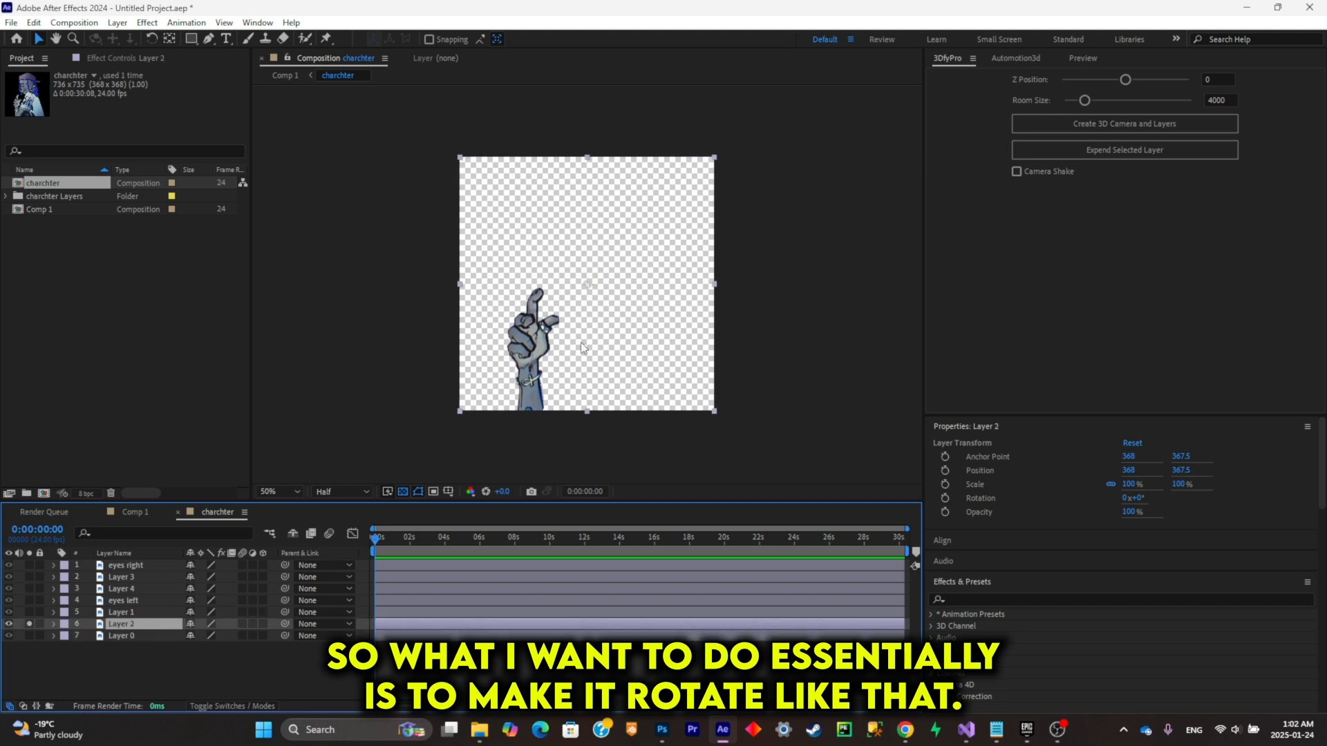
key(r)
drag(202, 635, 375, 635)
drag(258, 634, 191, 635)
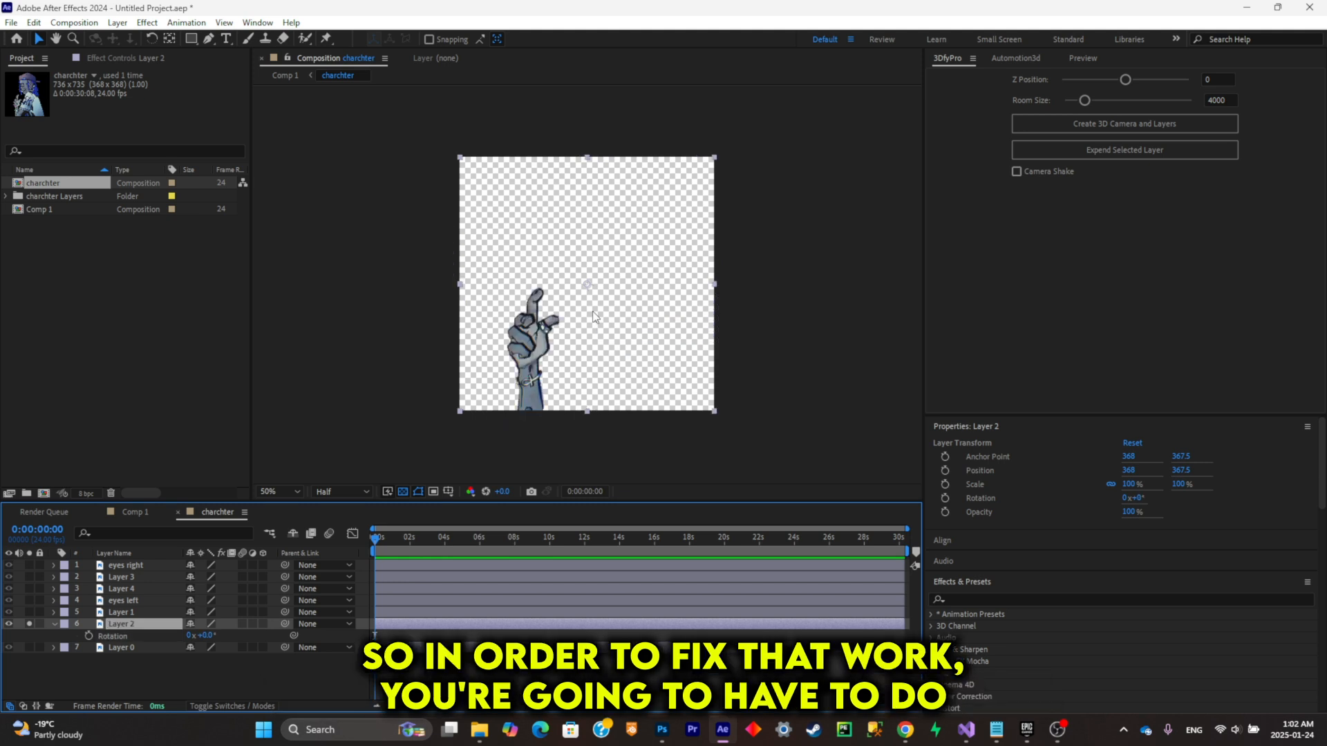
Step: Move the hand layer's anchor point to the bottom of the forearm, at about 204, 731.5
scroll(592, 311, up, 2)
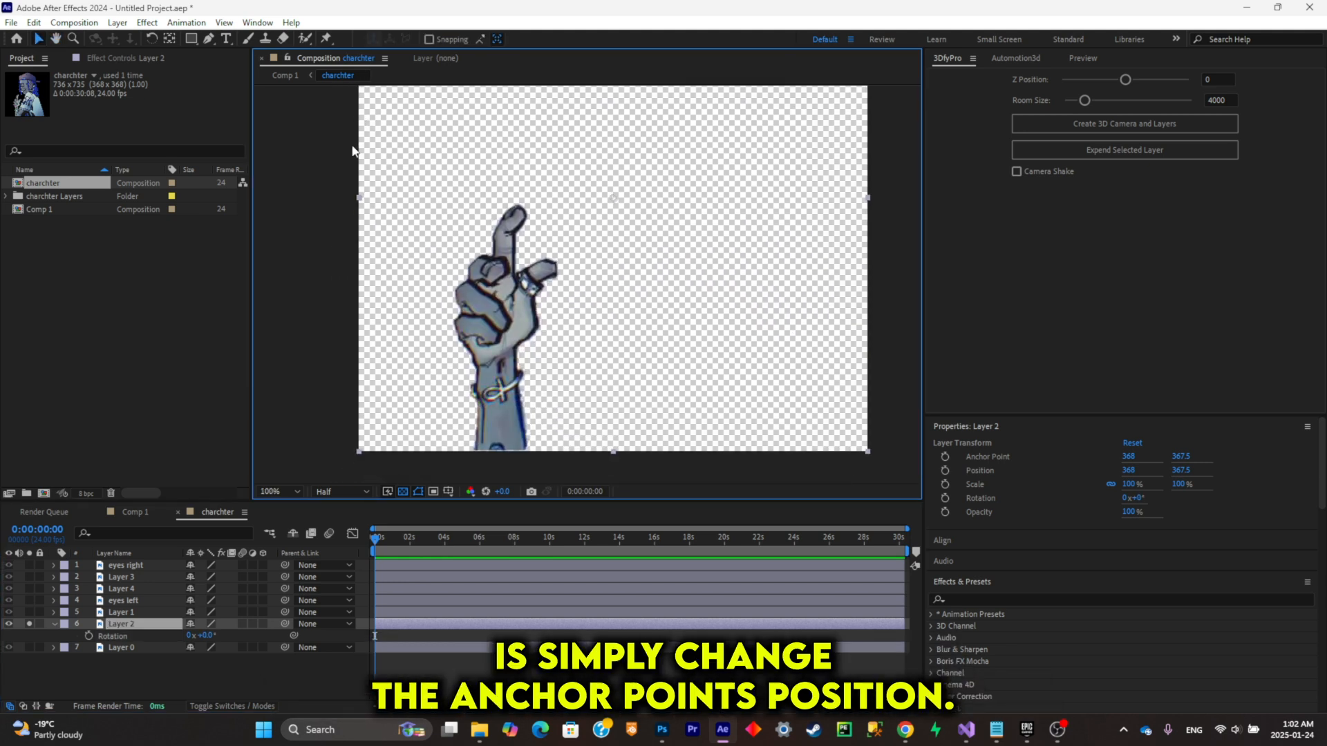
click(171, 39)
drag(611, 201, 533, 391)
drag(509, 438, 495, 453)
key(v)
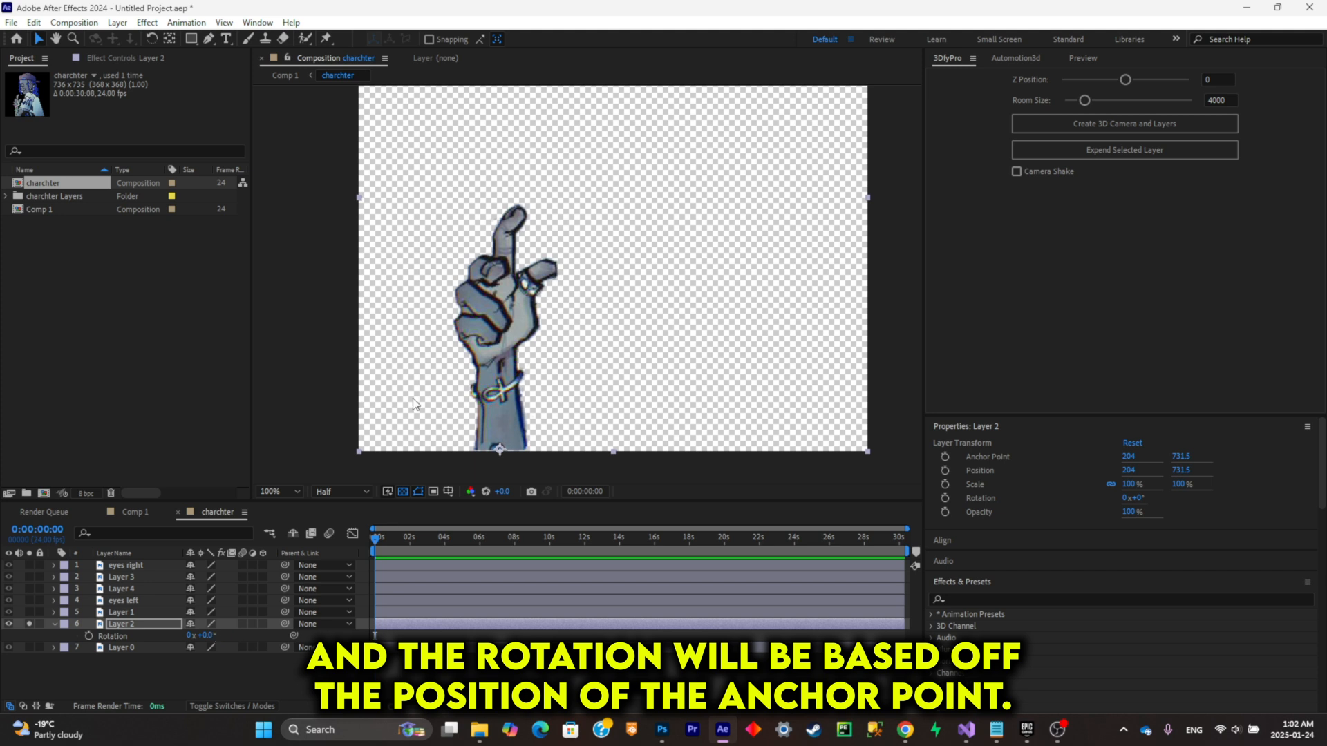
Step: Test the hand's rotation around the new anchor point, first soloed and again with all layers visible, undoing each turn
drag(206, 636, 248, 636)
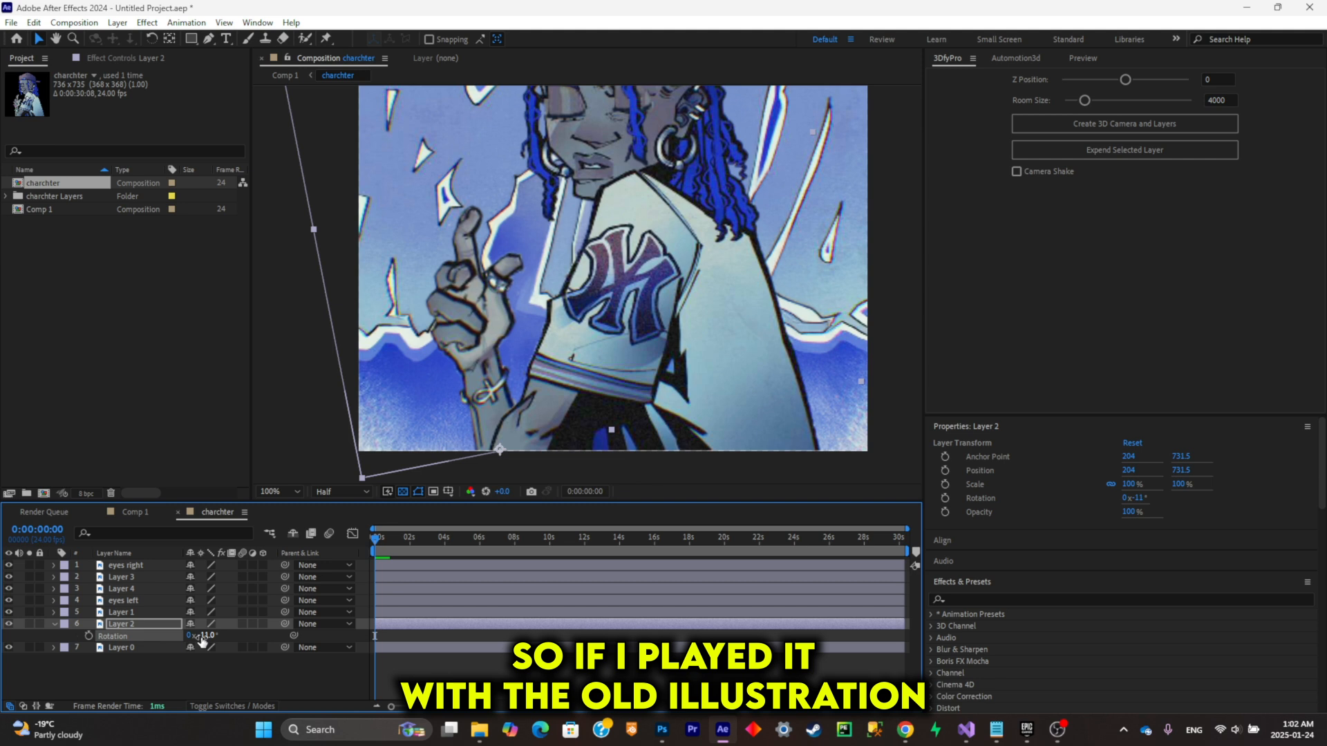
key(ctrl+z)
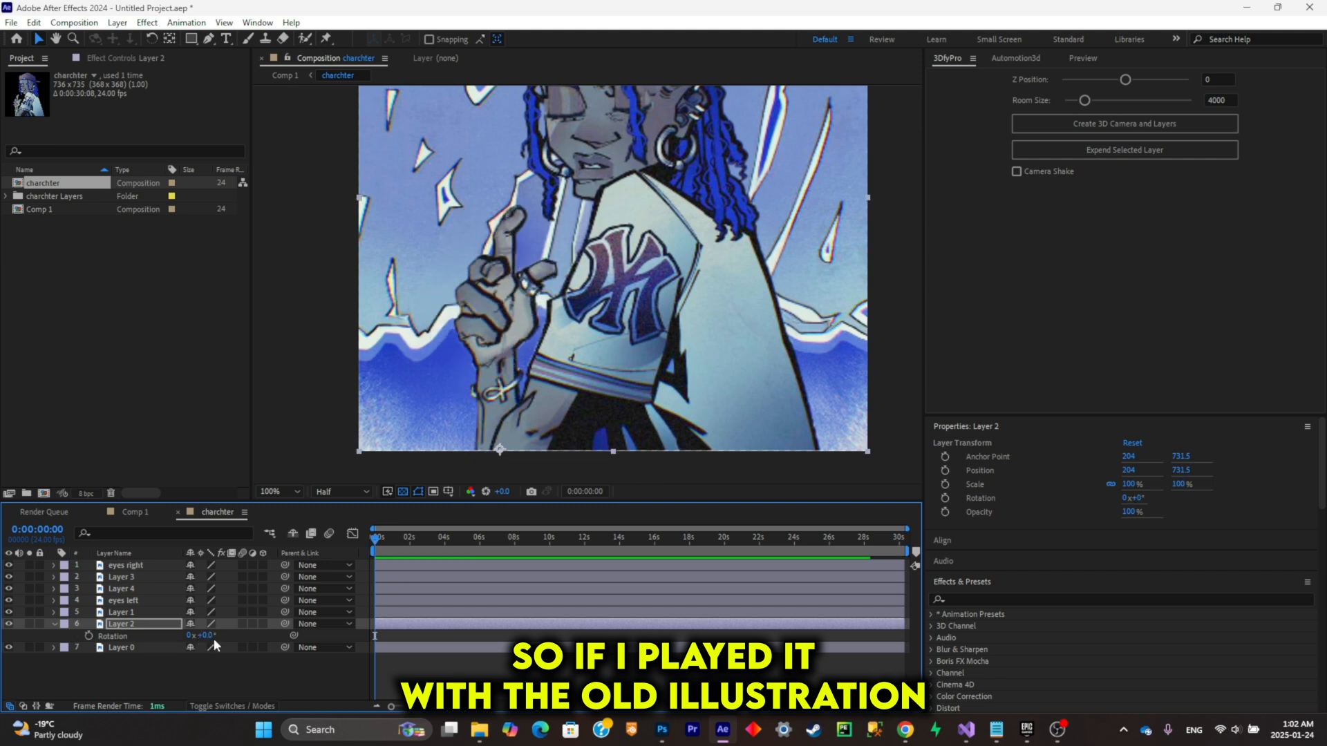
drag(209, 636, 242, 638)
key(ctrl+z)
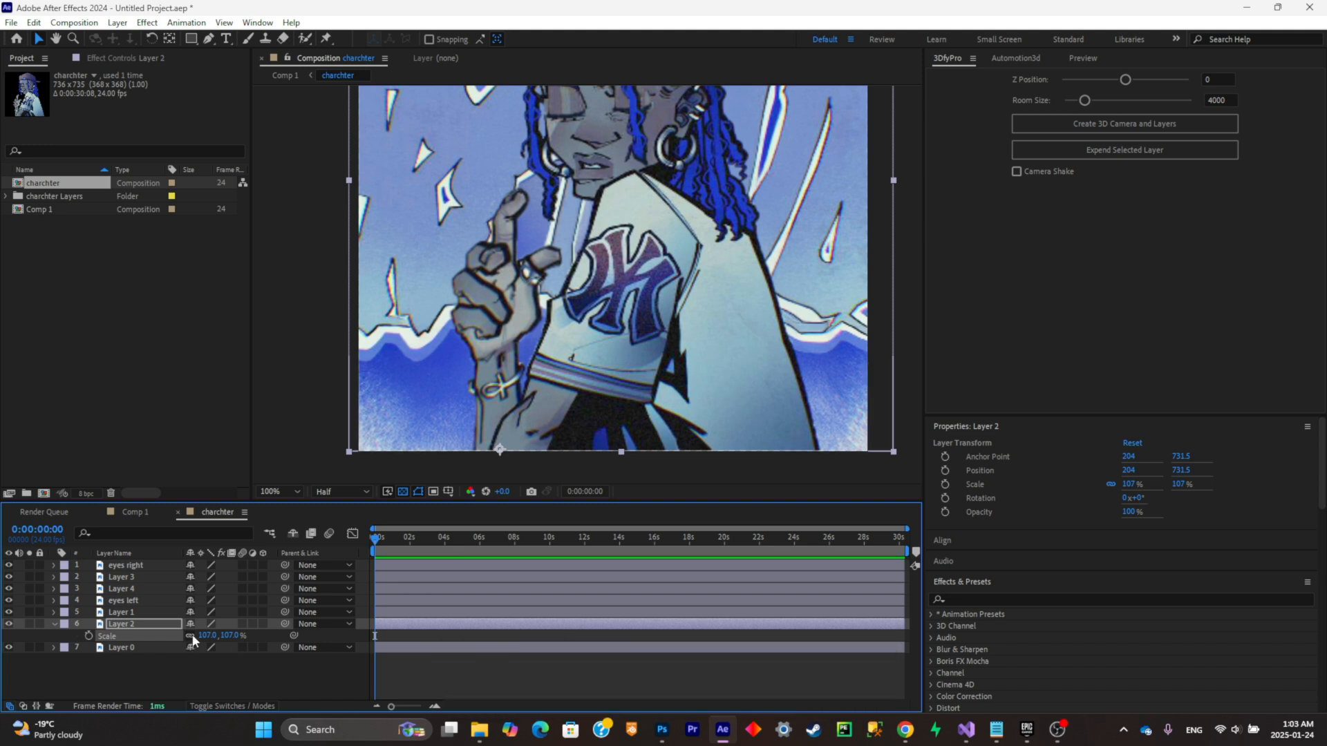
Step: Shift the hand to position 215, 744.5 and add rotation keyframes for it at 0:00:00:00 and 0:00:05:10
drag(483, 311, 491, 320)
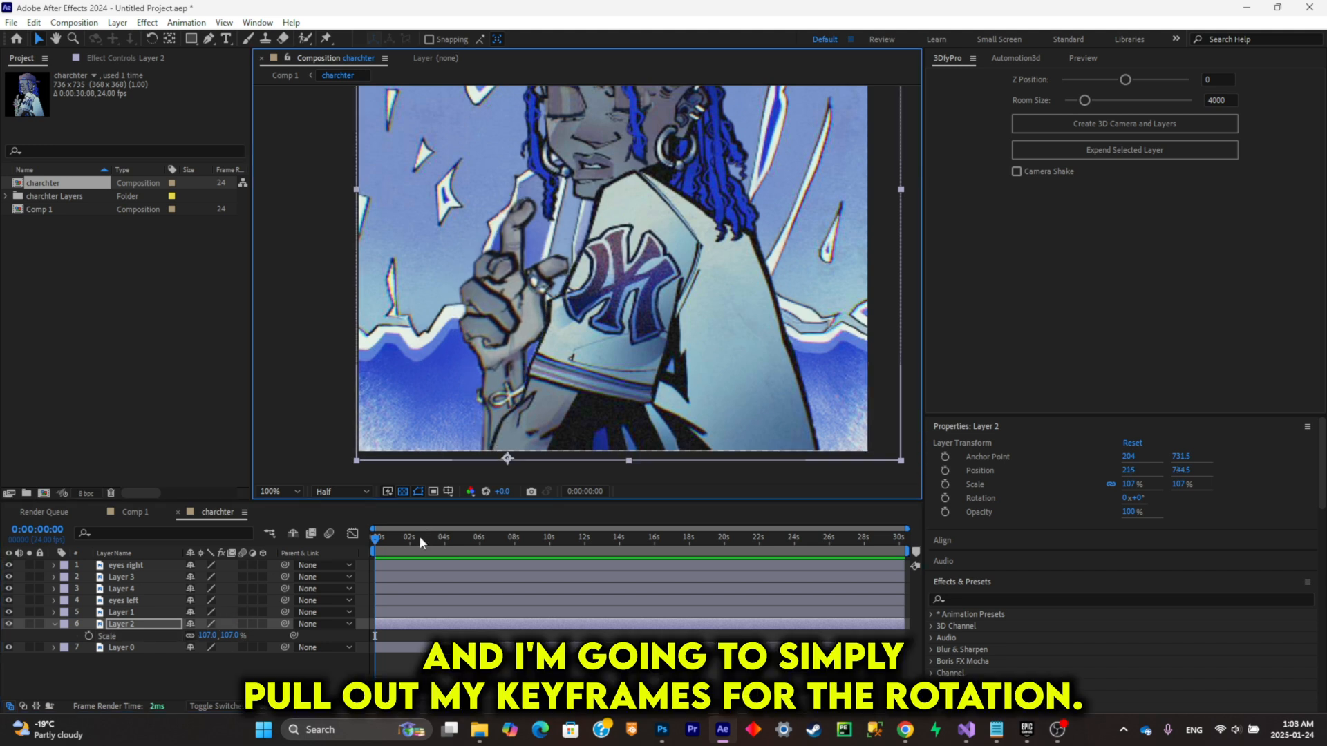
click(114, 625)
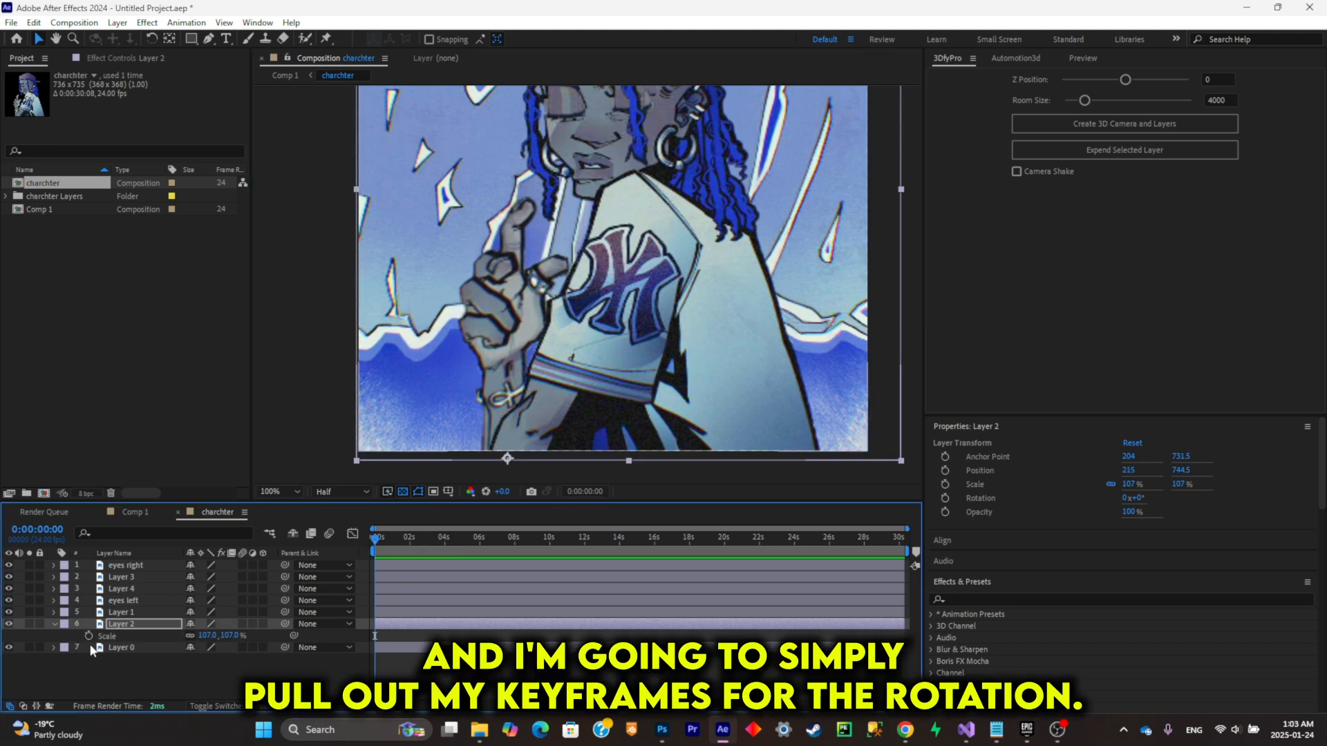
key(r)
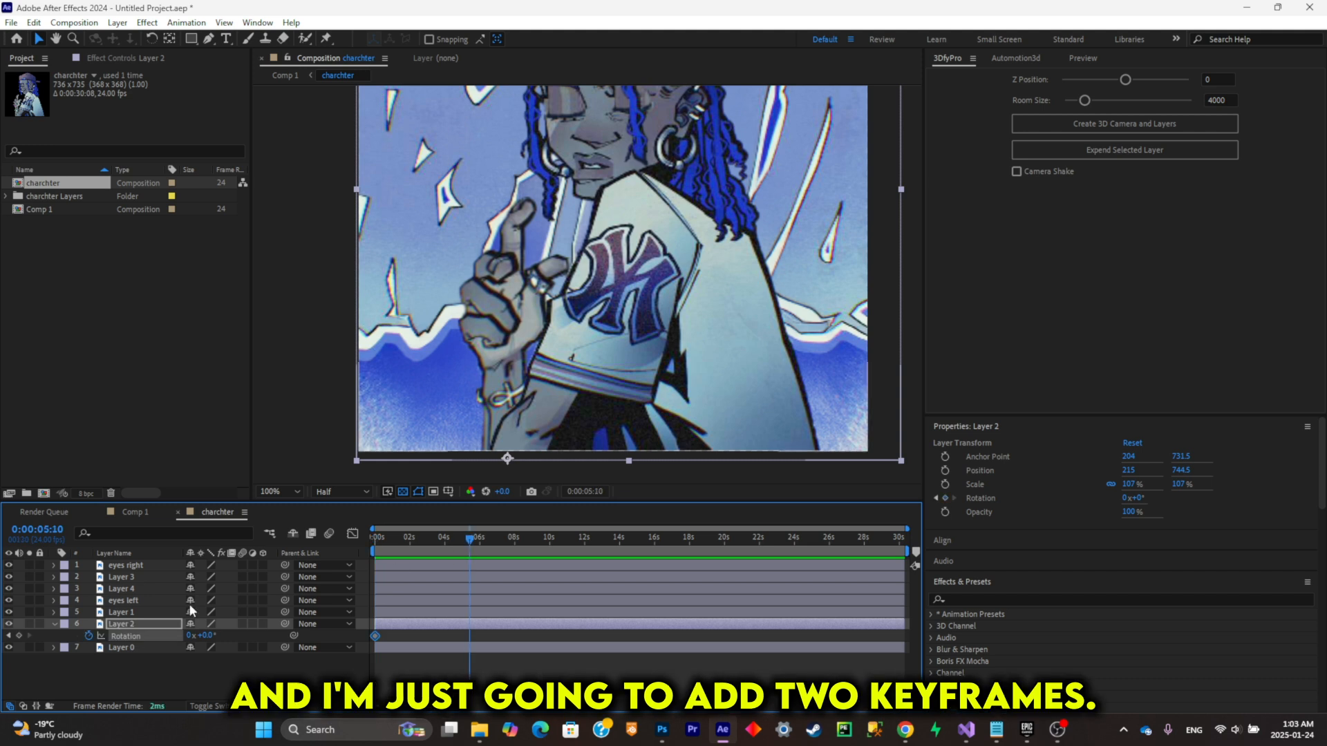
click(26, 636)
click(20, 636)
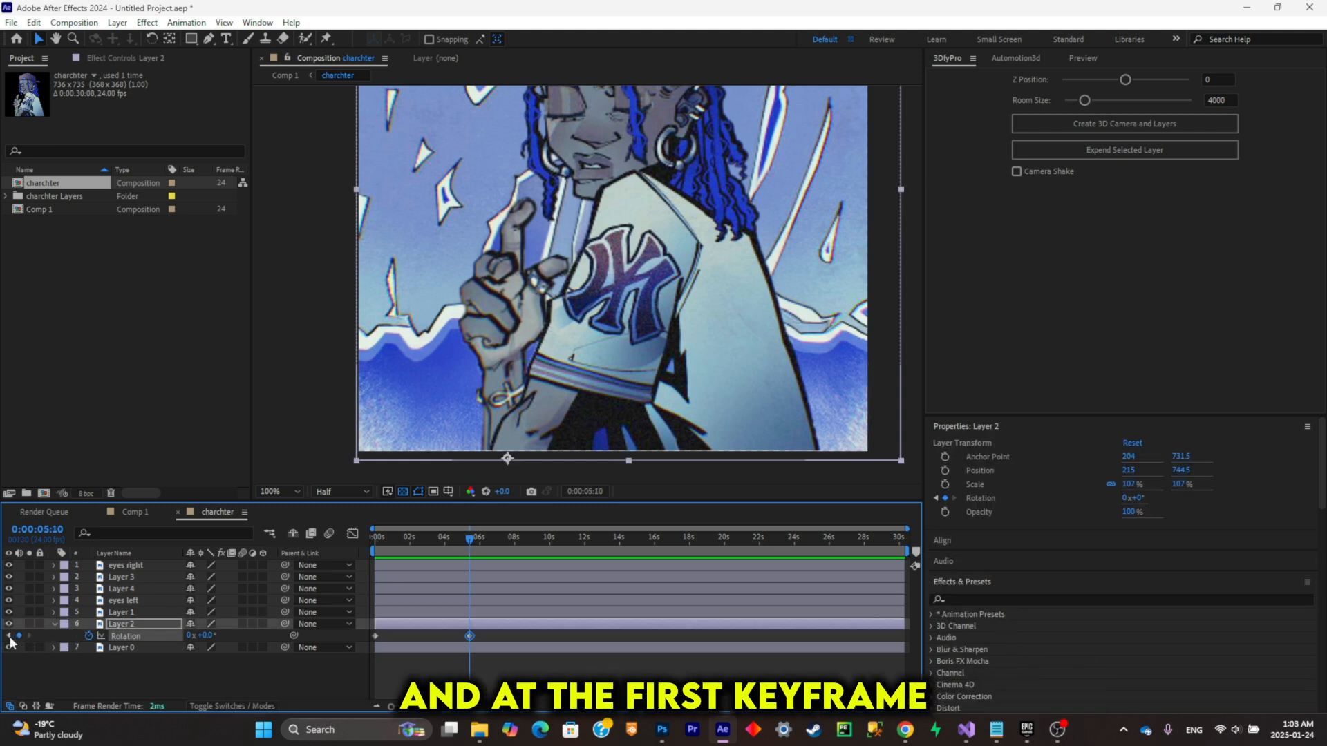
Step: Set the hand's rotation to -49° at the first keyframe and apply Easy Ease to both rotation keyframes
click(8, 636)
drag(208, 637, 408, 502)
scroll(476, 443, down, 2)
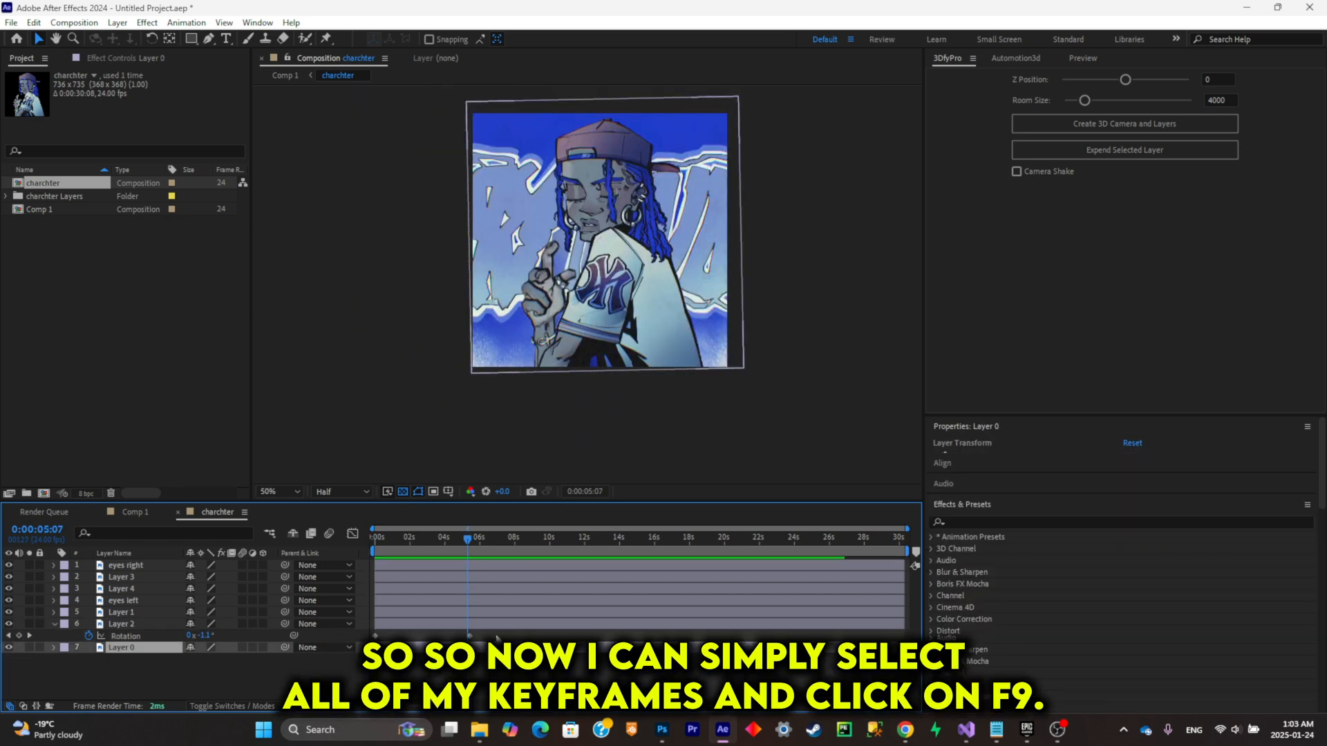
drag(497, 636, 330, 615)
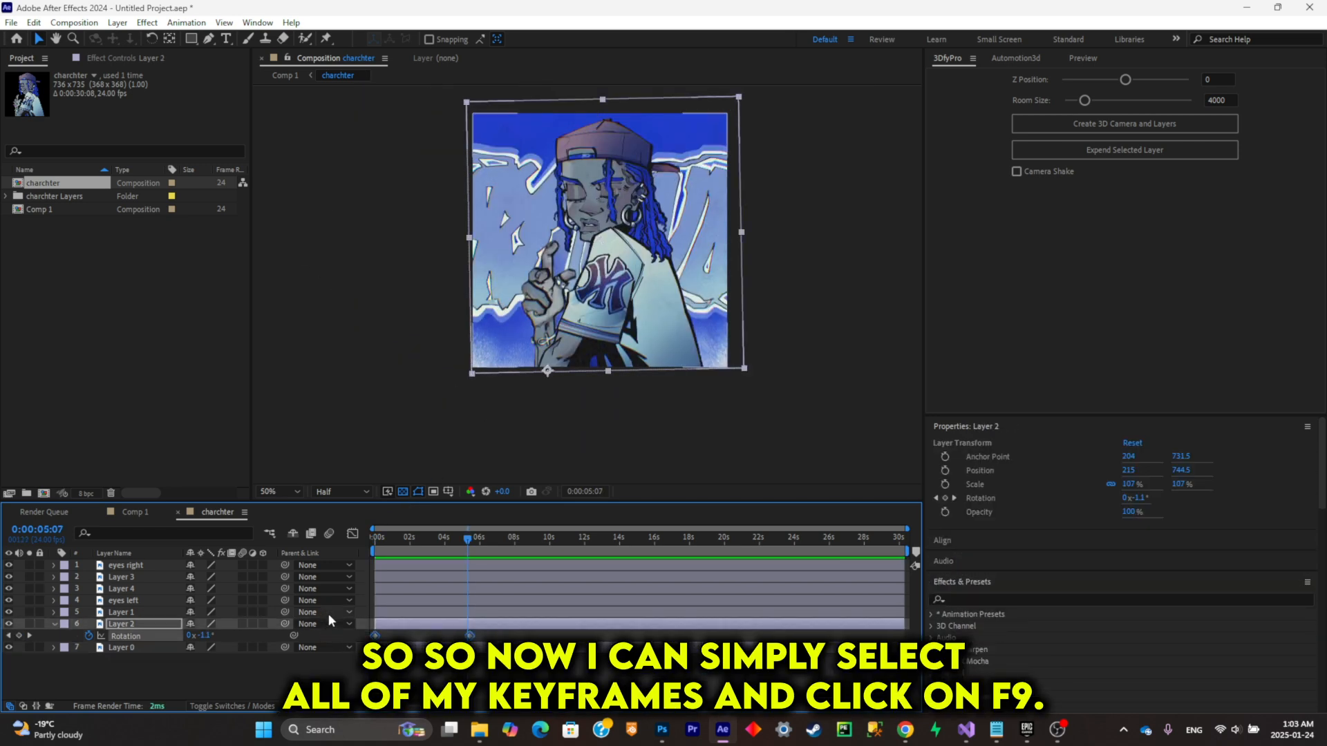
key(F9)
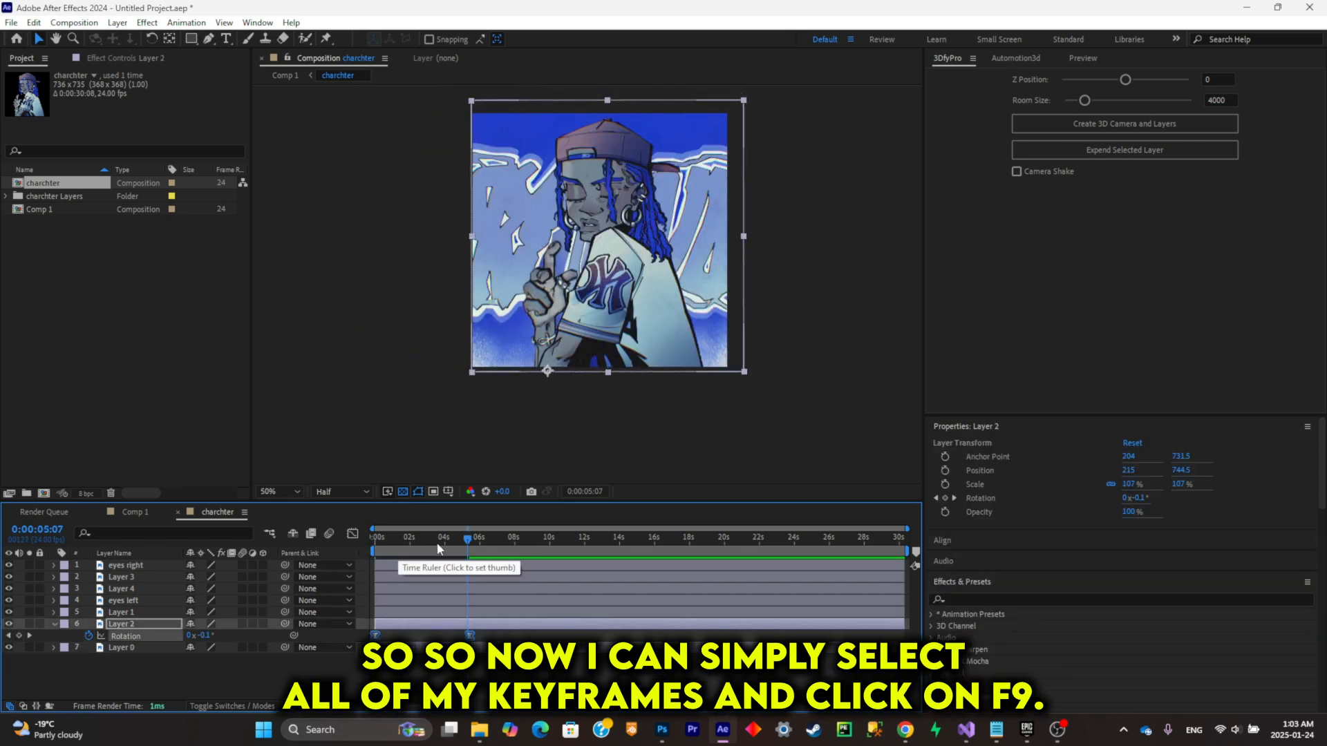
Step: Try to loop the hand motion by pasting the rotation keyframes at 0:00:11:03
click(448, 546)
drag(534, 546, 570, 543)
key(ctrl+v)
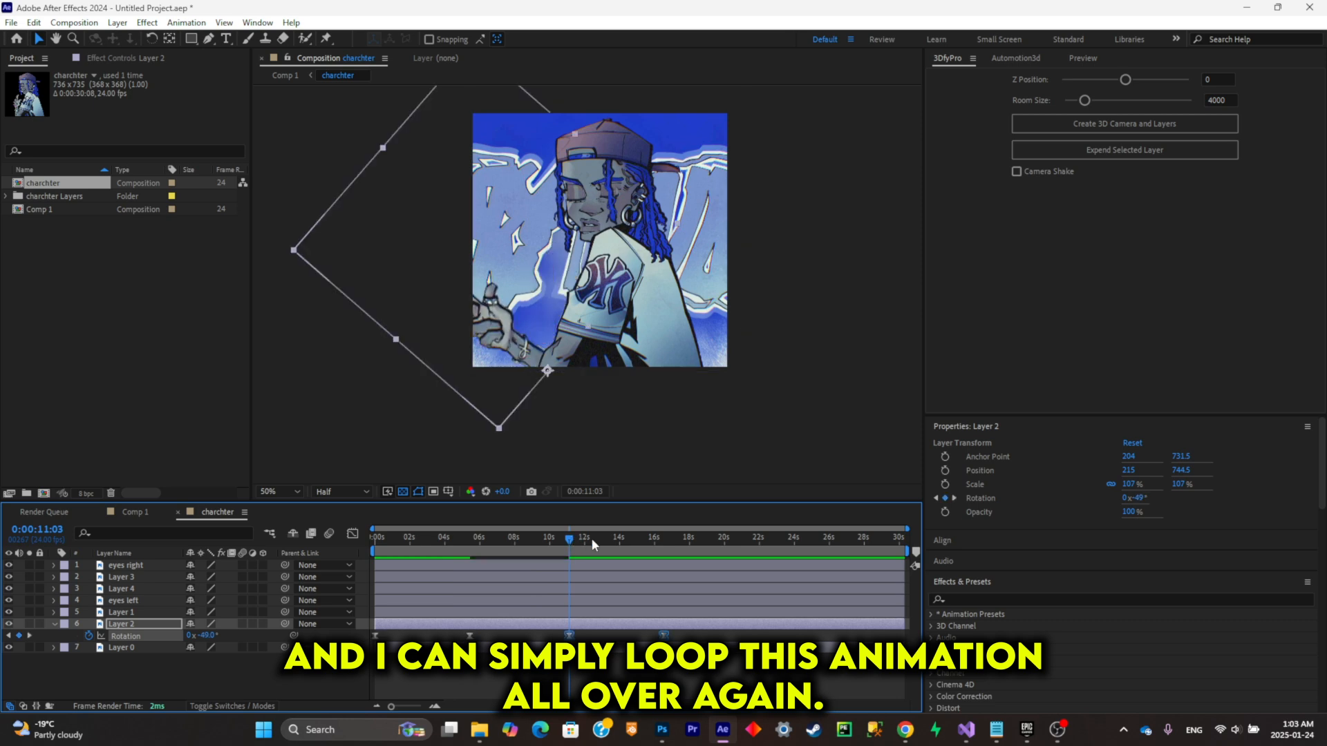
click(749, 540)
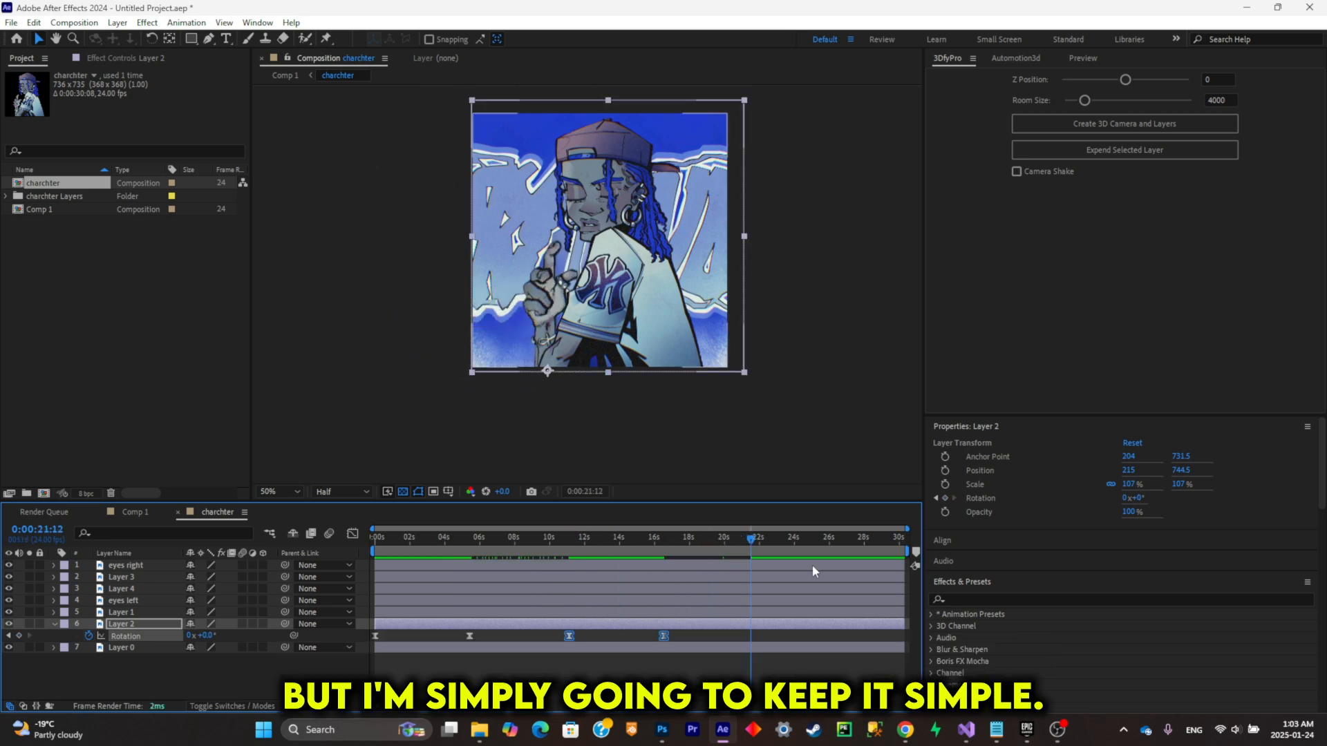
key(ctrl+z)
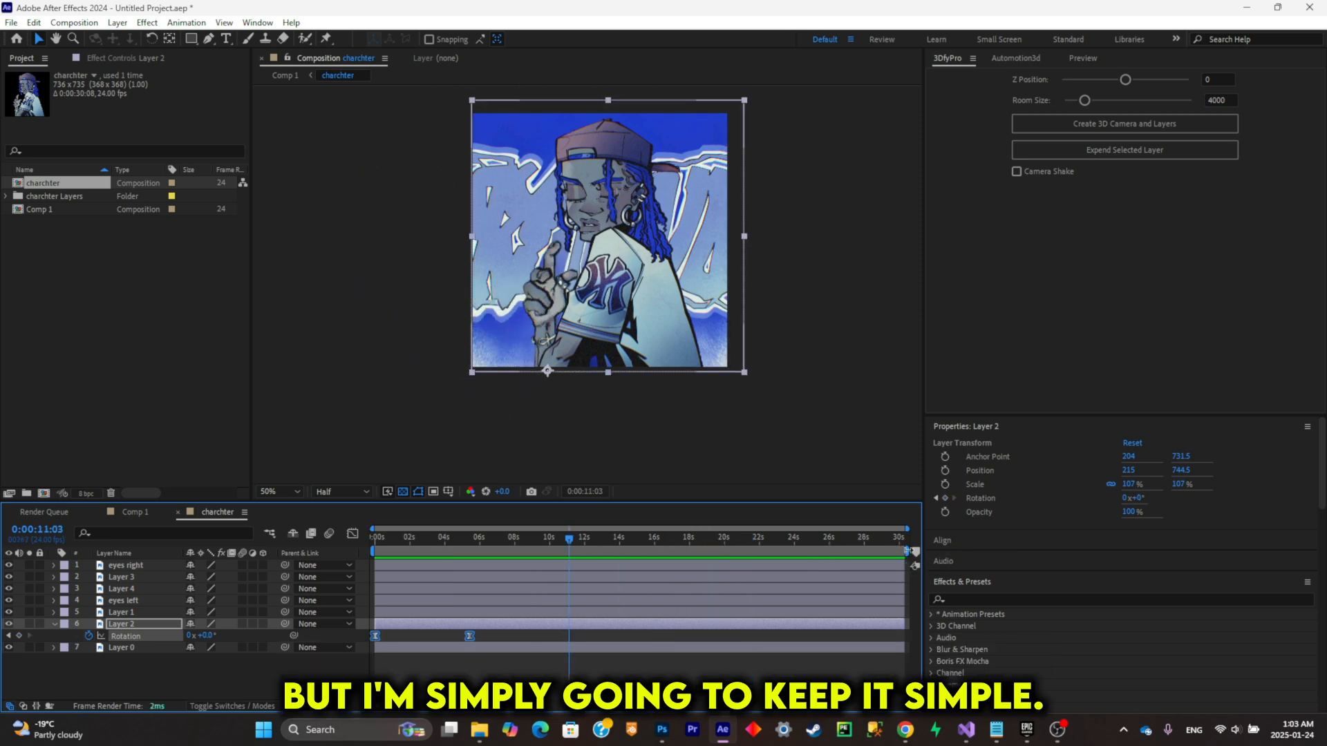
Step: Shorten the work area so that it ends at about 10 seconds
drag(907, 550, 548, 597)
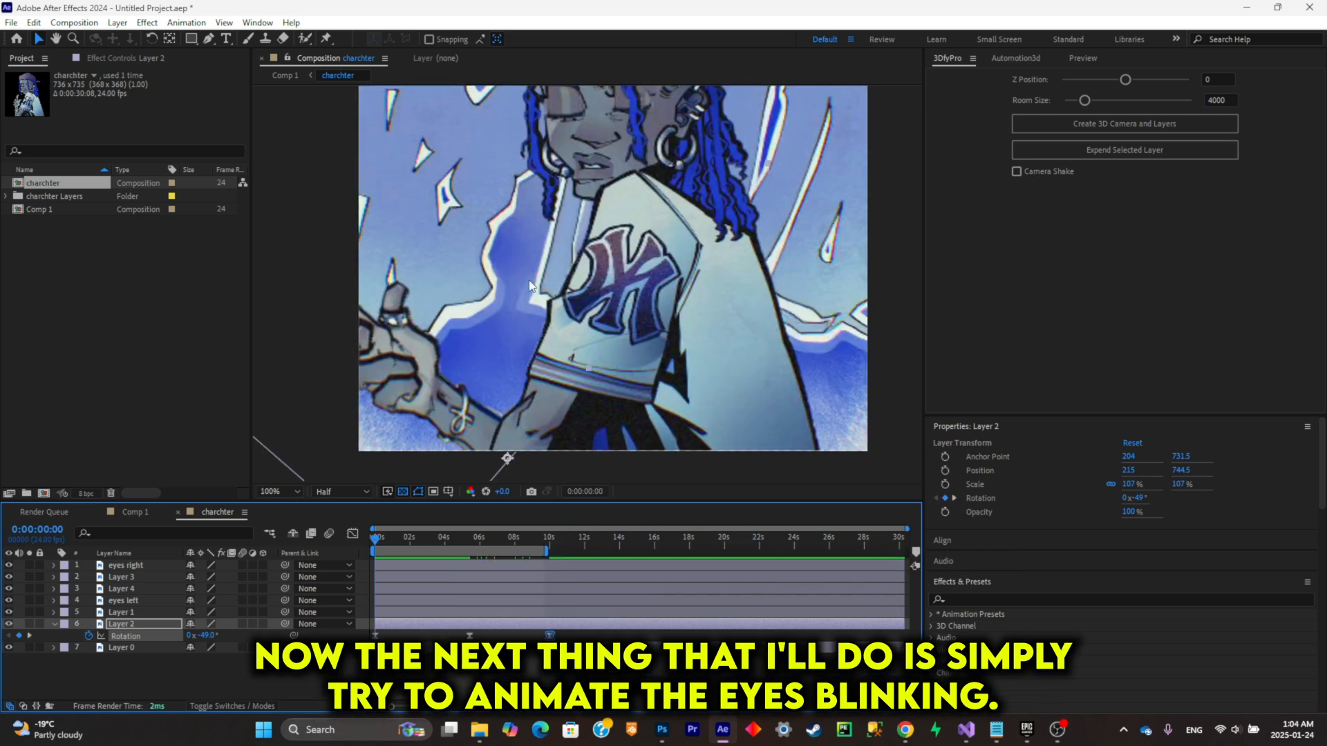
Step: Check which eyelid the eyes right layer holds by toggling its visibility, and solo that layer
click(139, 614)
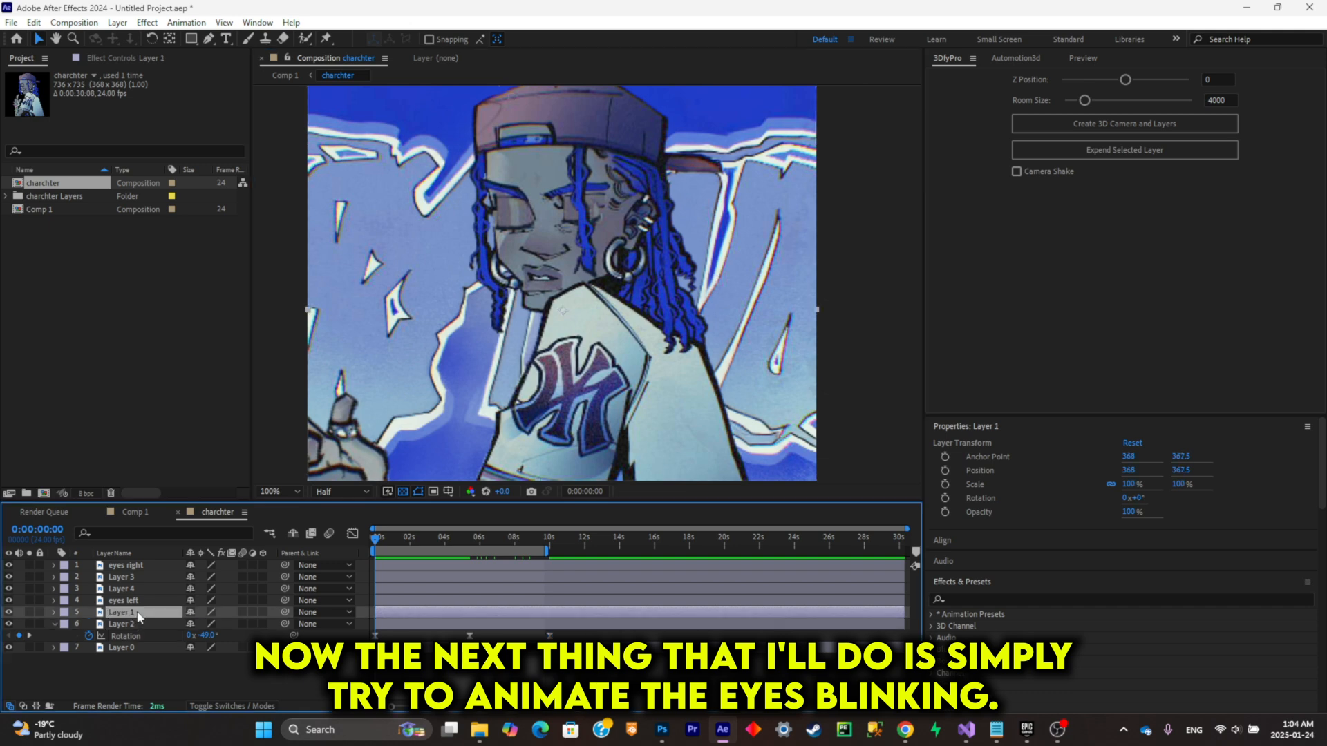
click(134, 582)
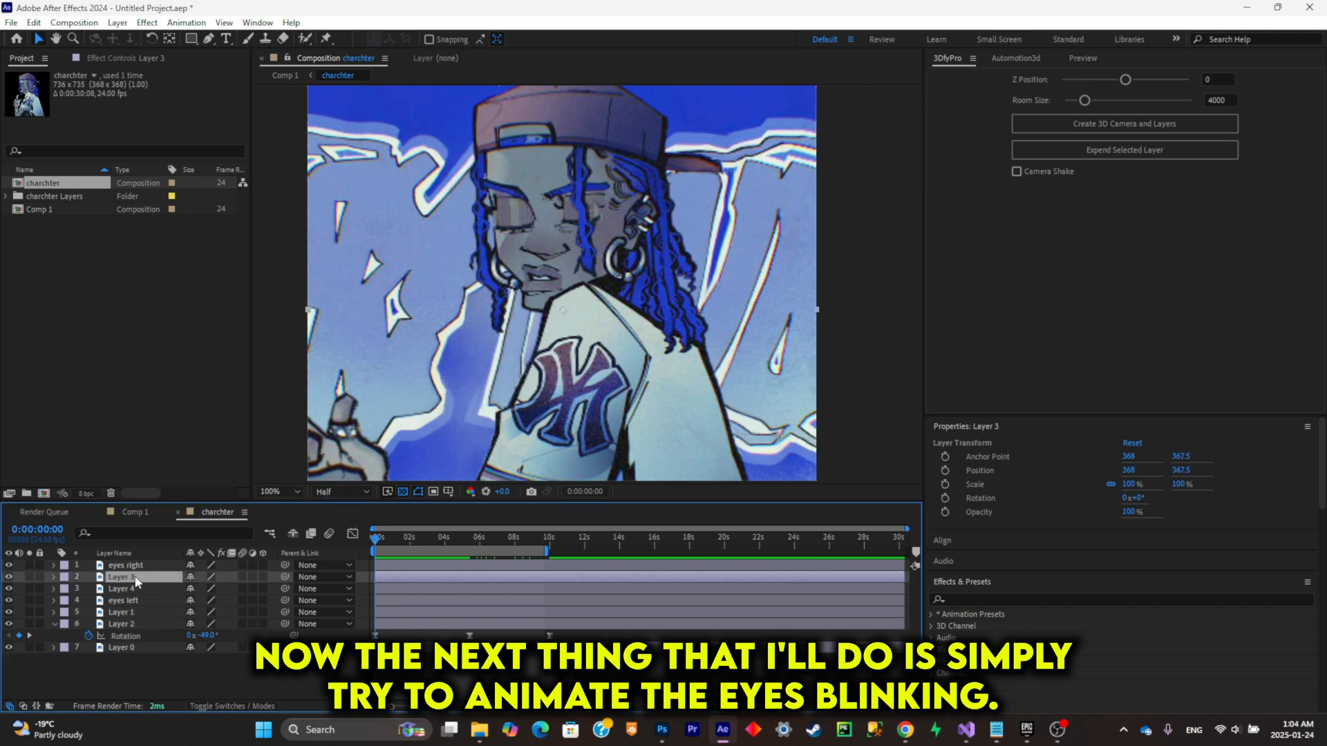
click(135, 570)
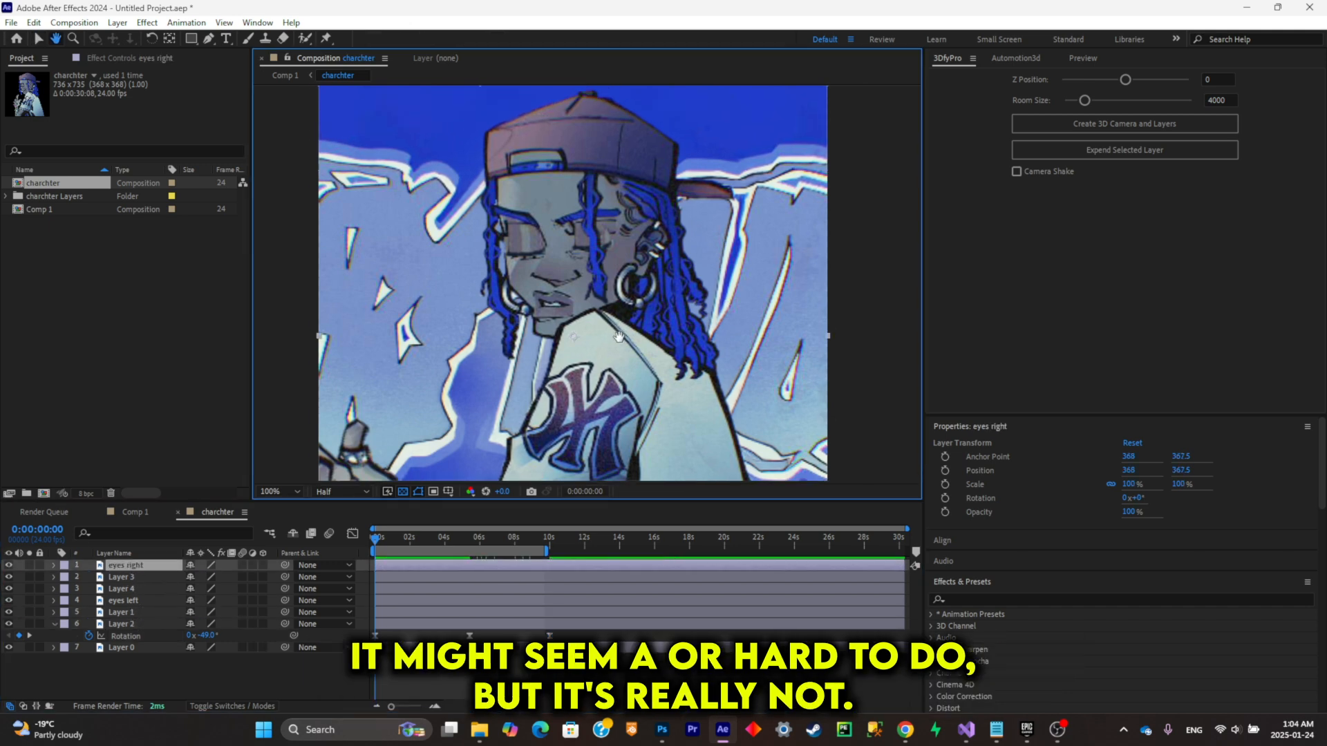
scroll(594, 290, up, 2)
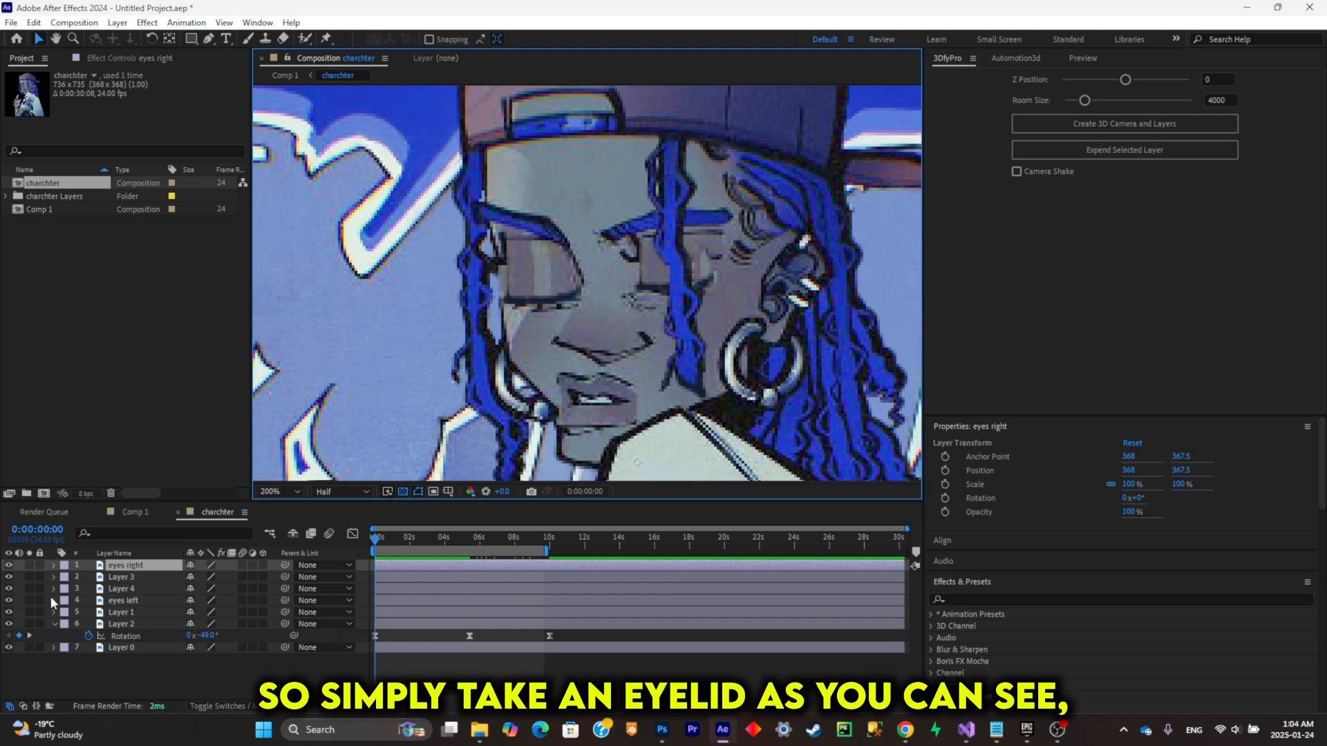
click(9, 565)
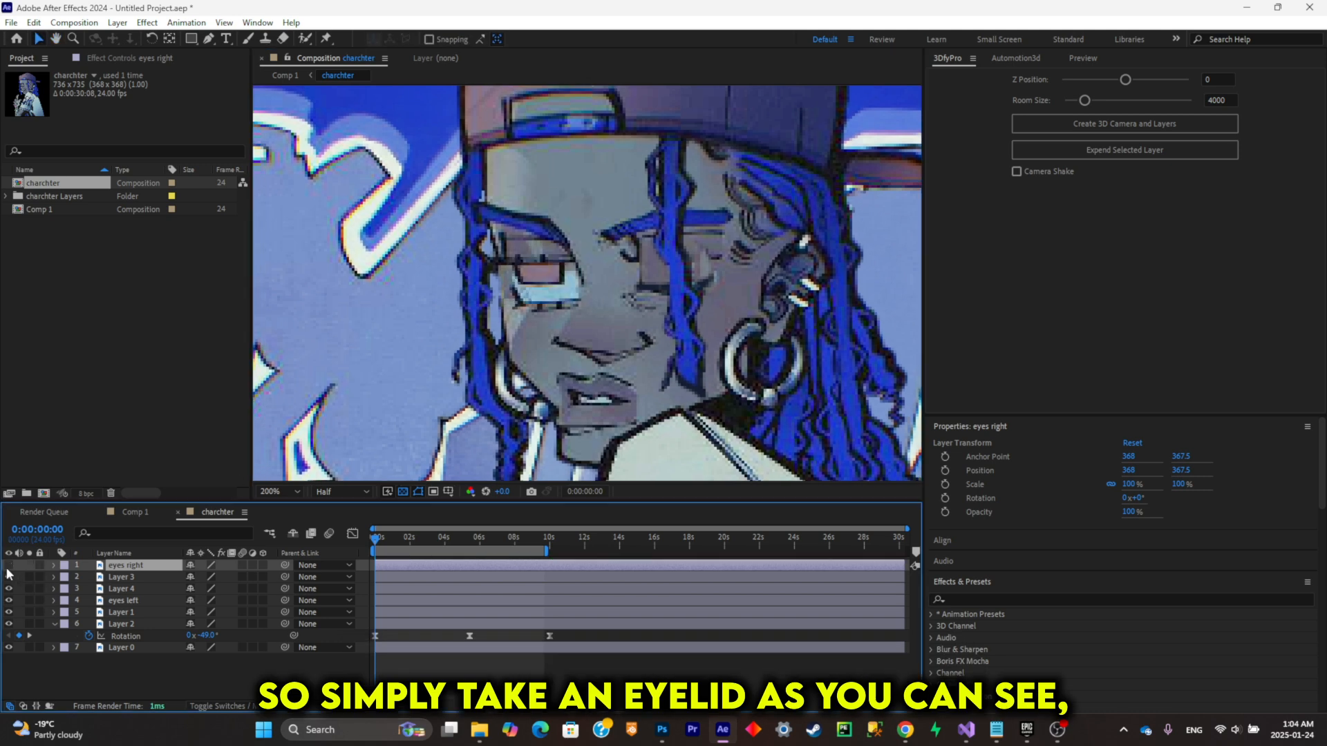
click(9, 566)
click(29, 566)
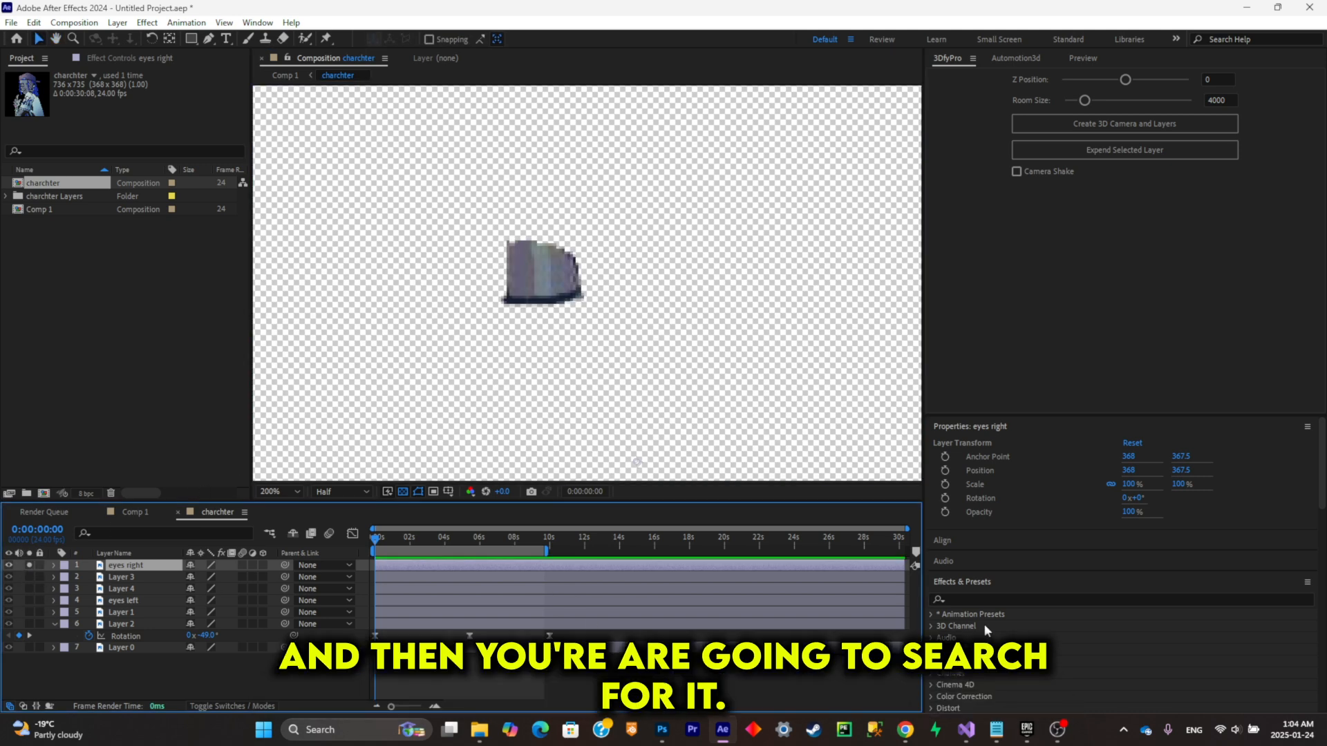
Step: Apply the Liquify effect to the eyes right layer, warp the eyelid upward to open the eye, and unsolo the layer
click(997, 598)
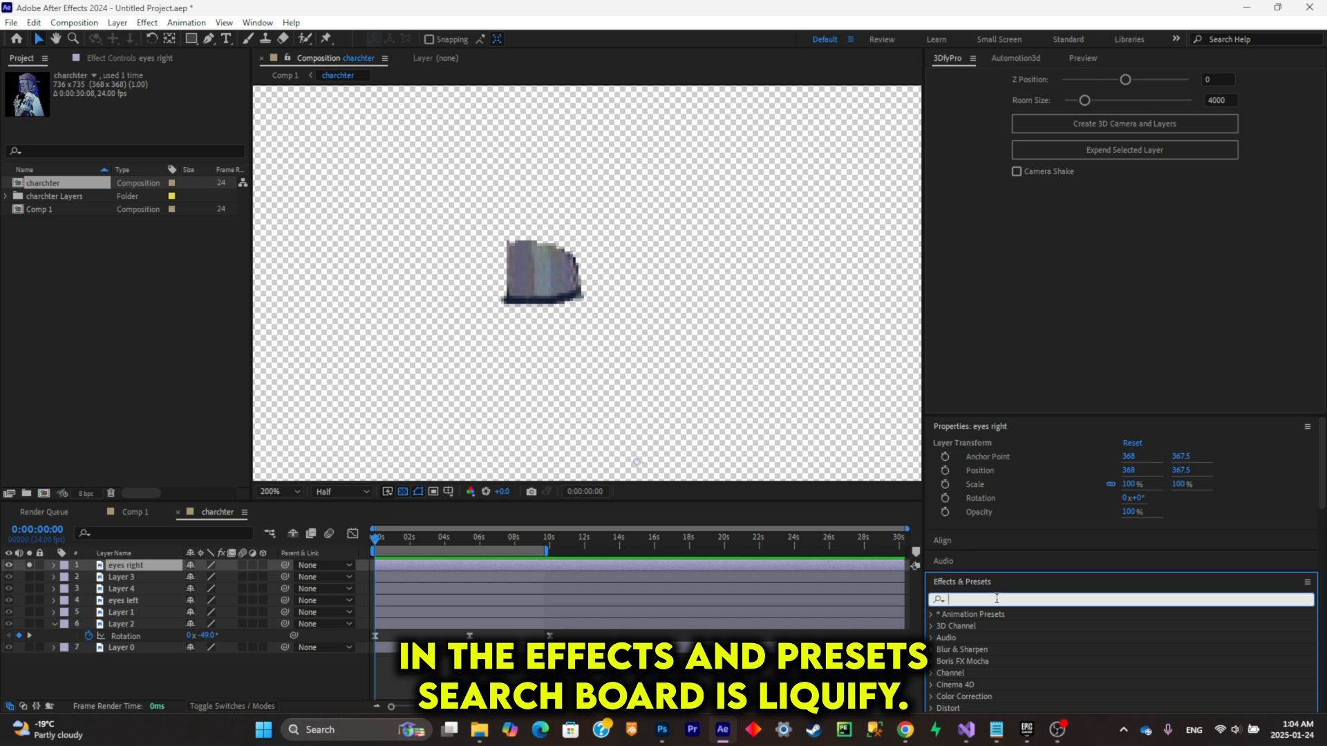
text(liqui)
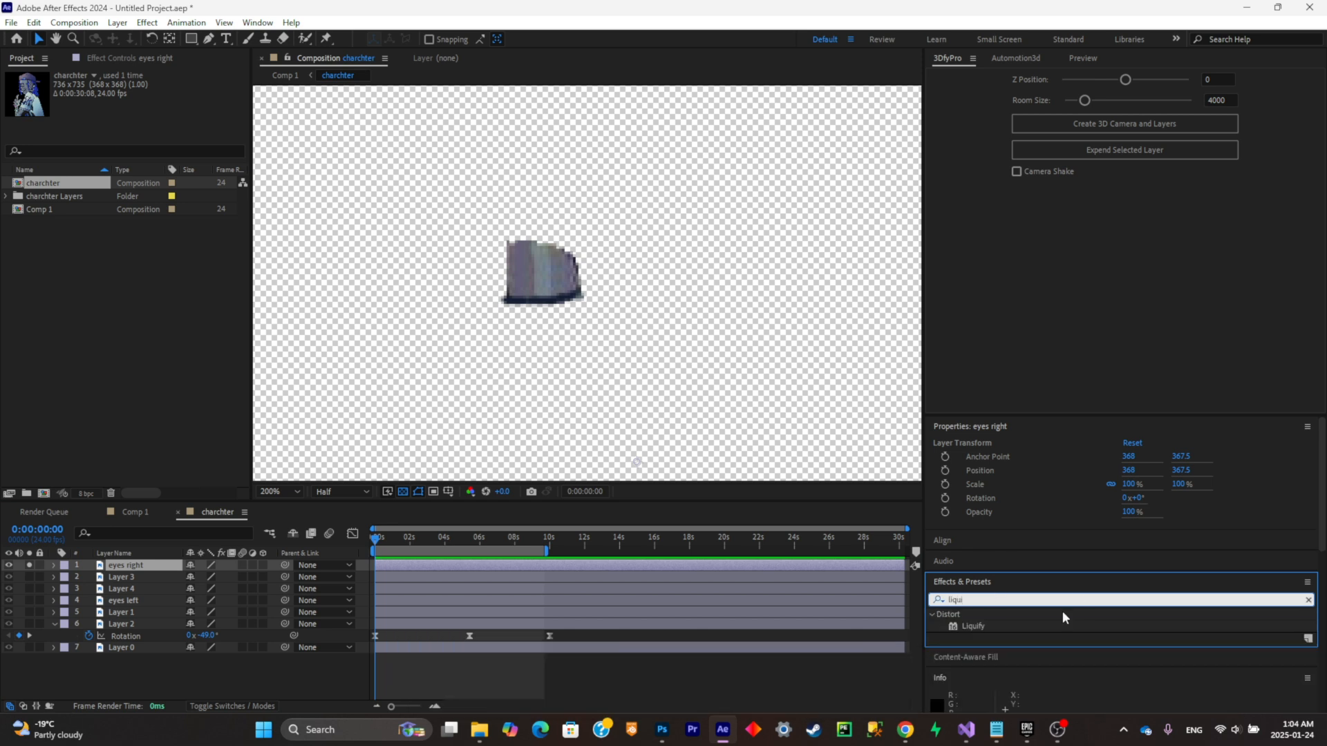
mouse_move(974, 629)
mouse_down()
mouse_move(385, 385)
mouse_move(515, 280)
mouse_move(157, 586)
mouse_move(155, 566)
mouse_up()
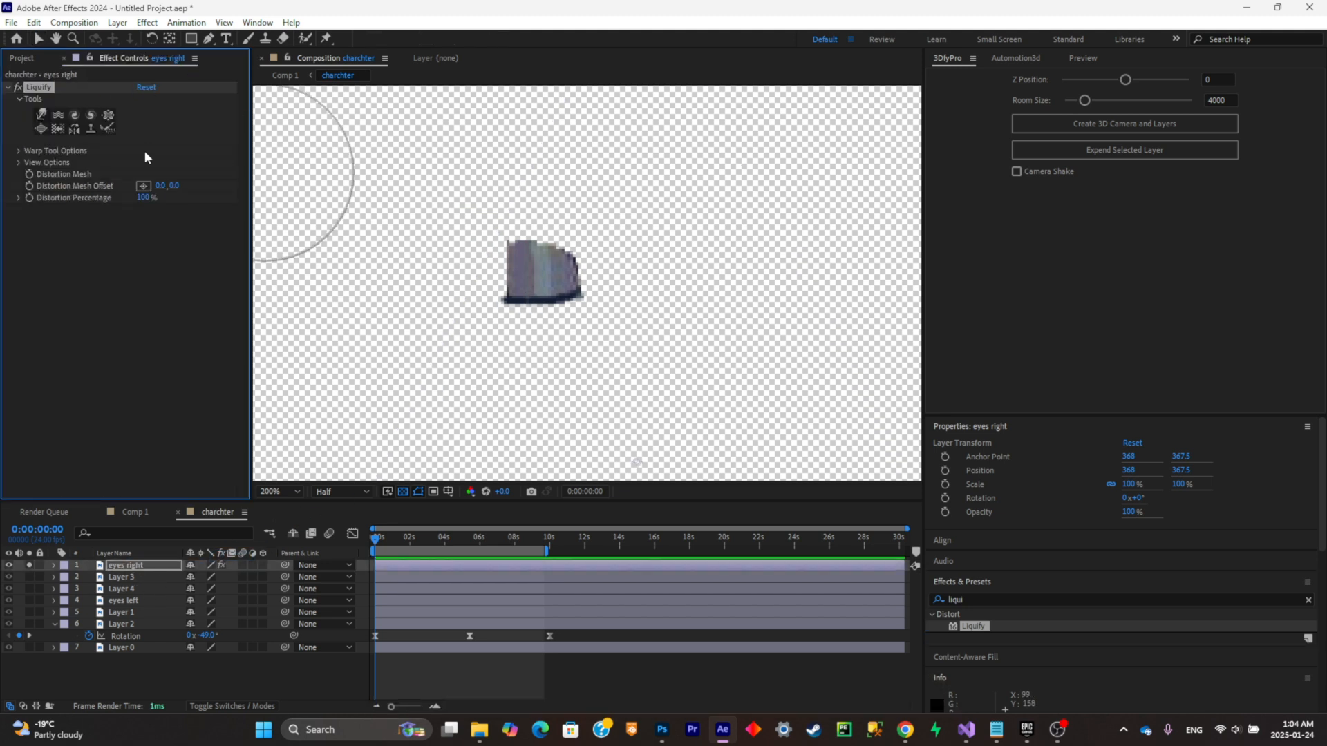
mouse_move(540, 330)
mouse_down()
mouse_move(530, 260)
mouse_move(523, 288)
mouse_move(556, 236)
mouse_move(547, 213)
mouse_move(580, 264)
mouse_move(533, 257)
mouse_up()
click(30, 566)
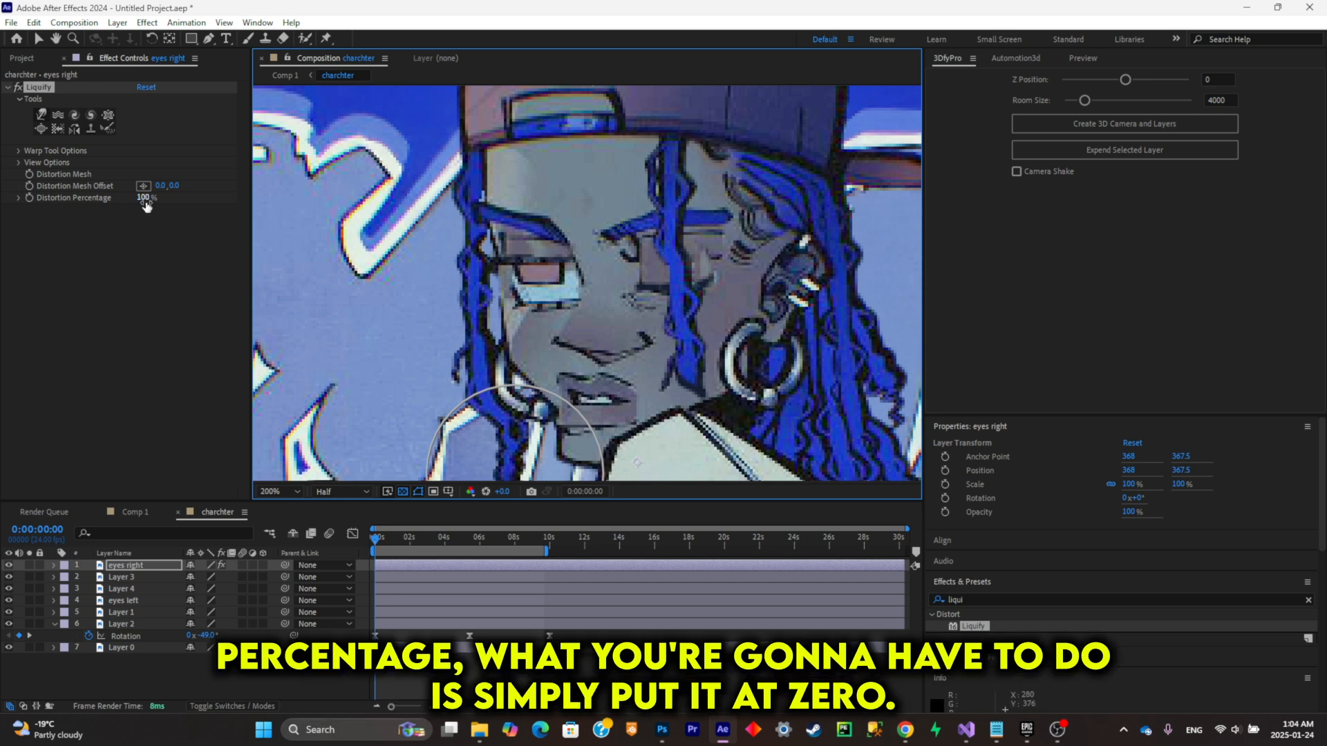
Step: Preview the blink by varying the Liquify Distortion Percentage, and return it to 100%
drag(146, 198, 141, 253)
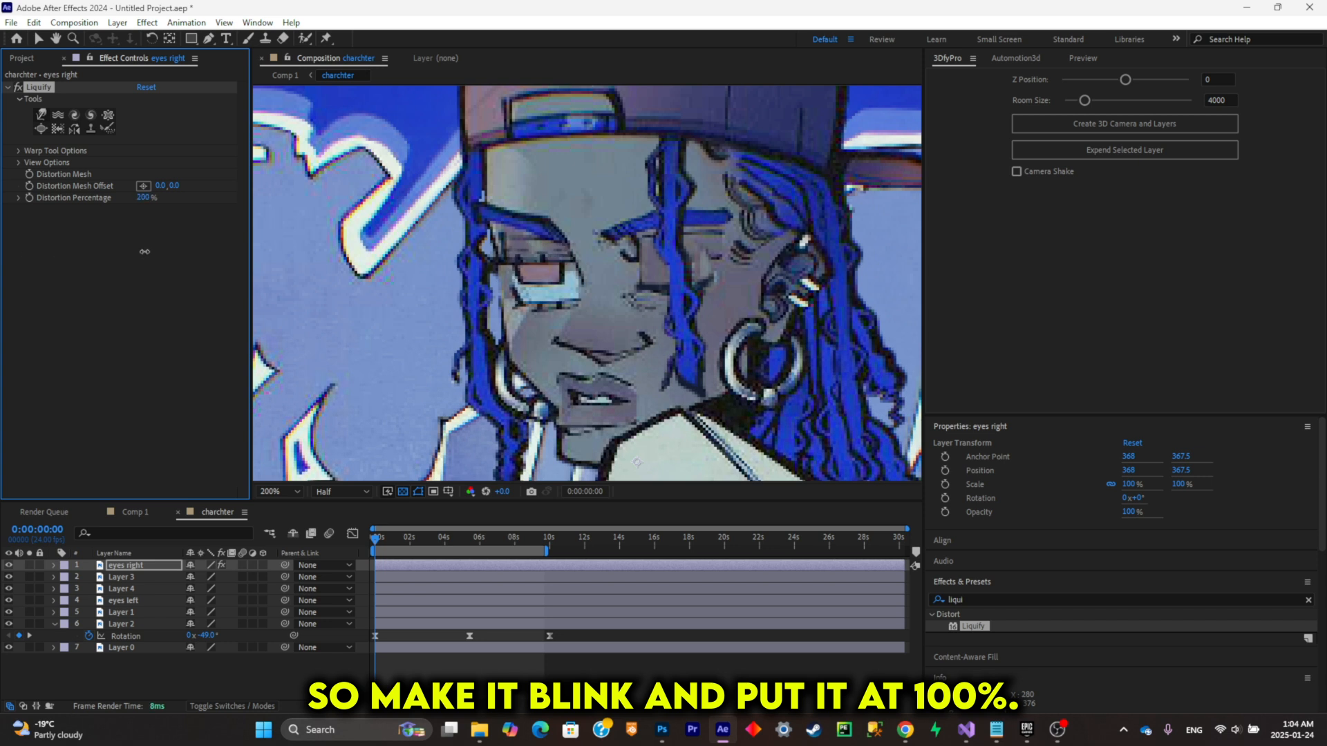
click(145, 199)
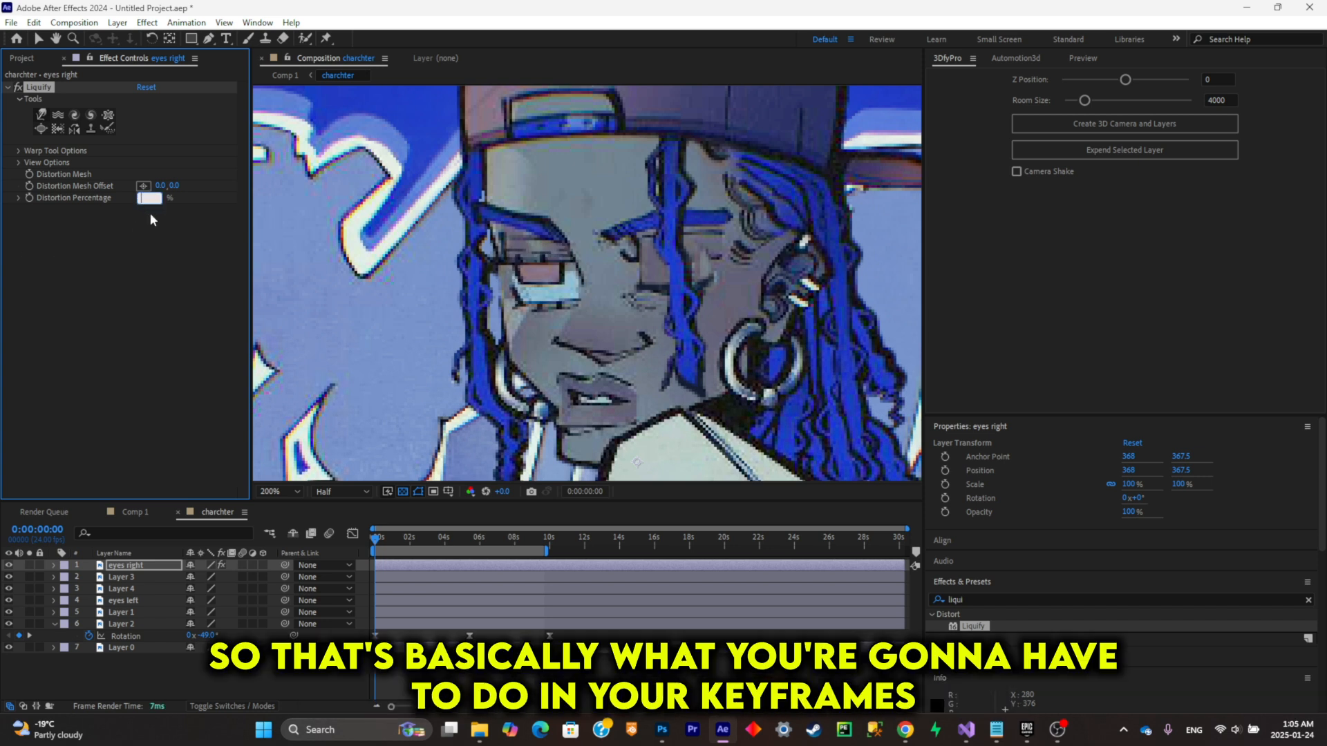
text(100)
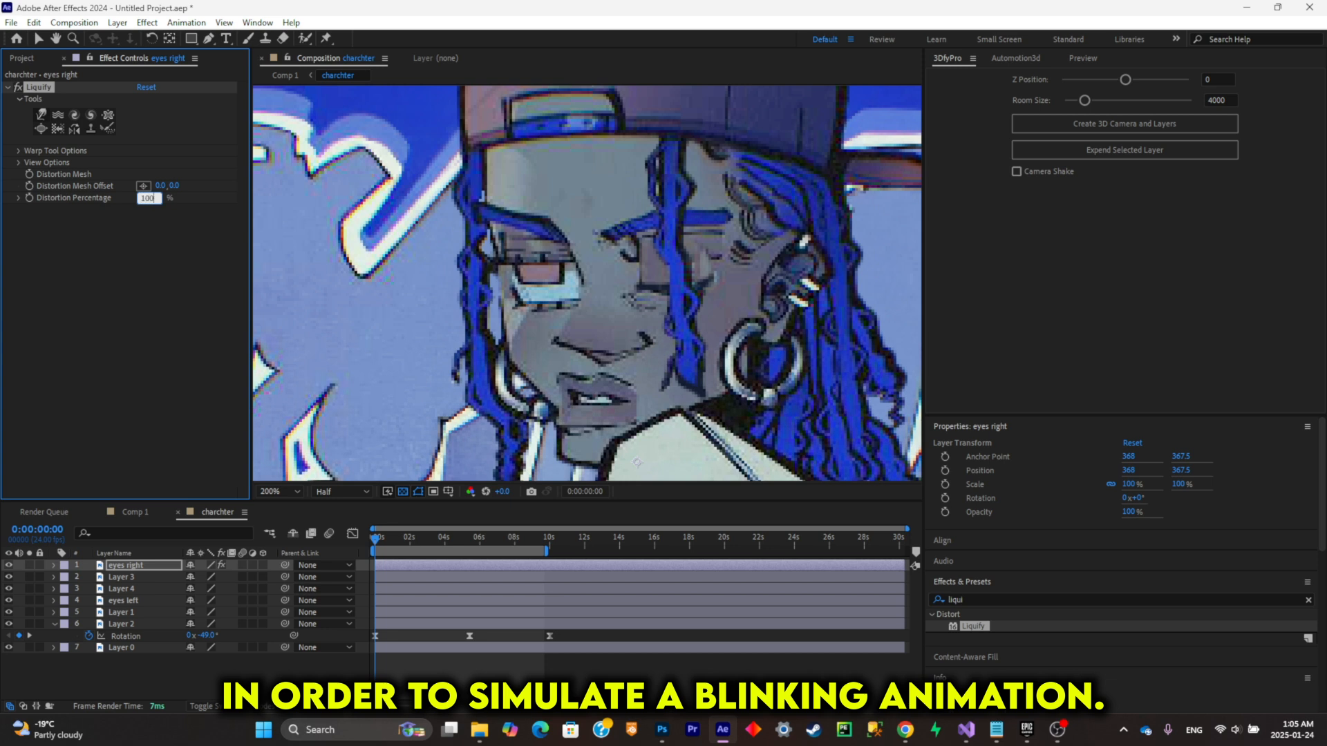
key(Return)
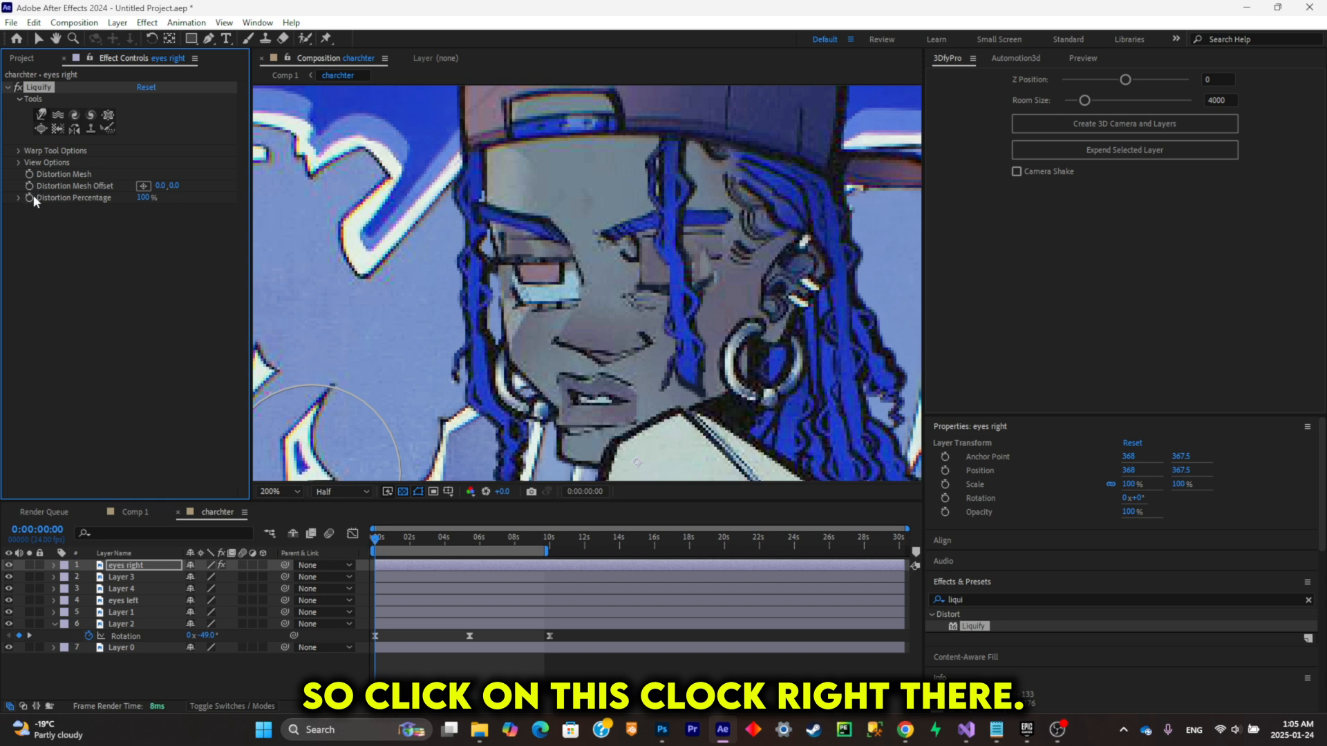
Step: Keyframe the eyes right Distortion Percentage at 100% at the start, and add three close keyframes from 0:00:01:12 to 0:00:02:04
click(173, 567)
key(u)
key(space)
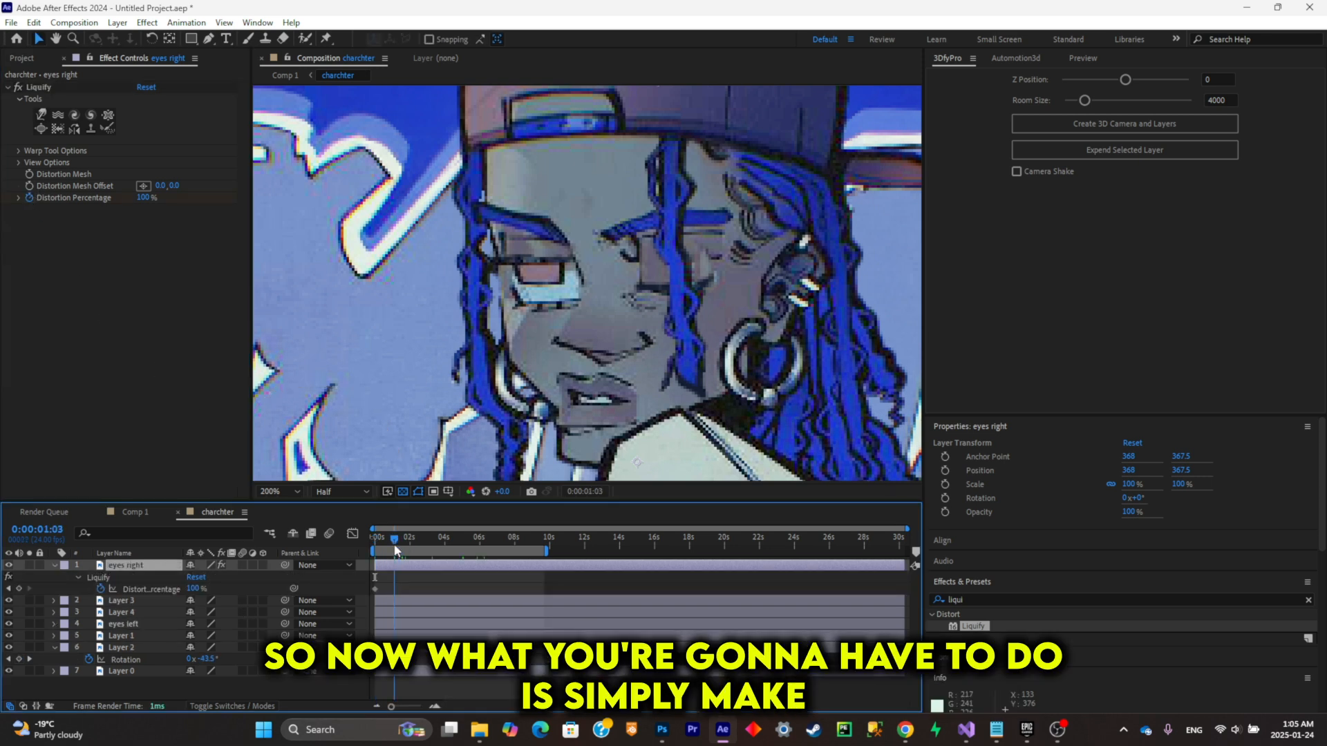
click(19, 589)
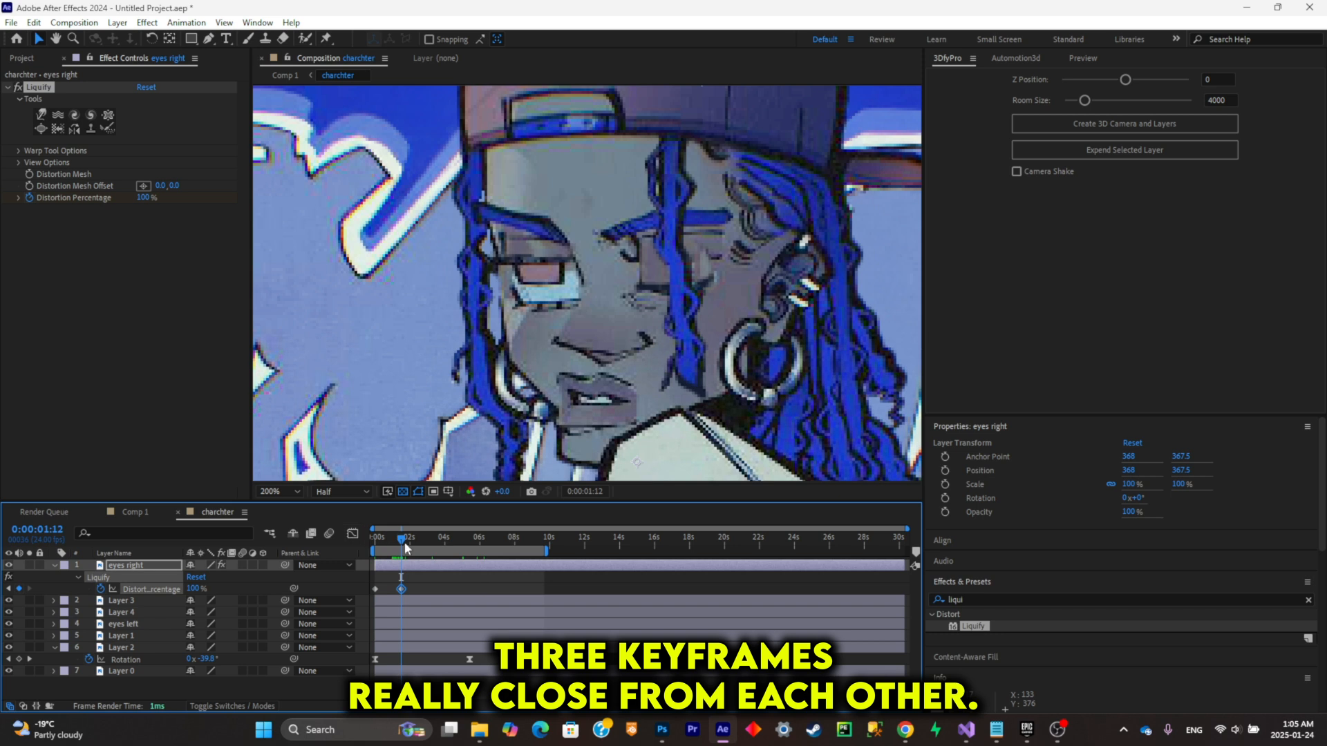
drag(404, 543, 410, 546)
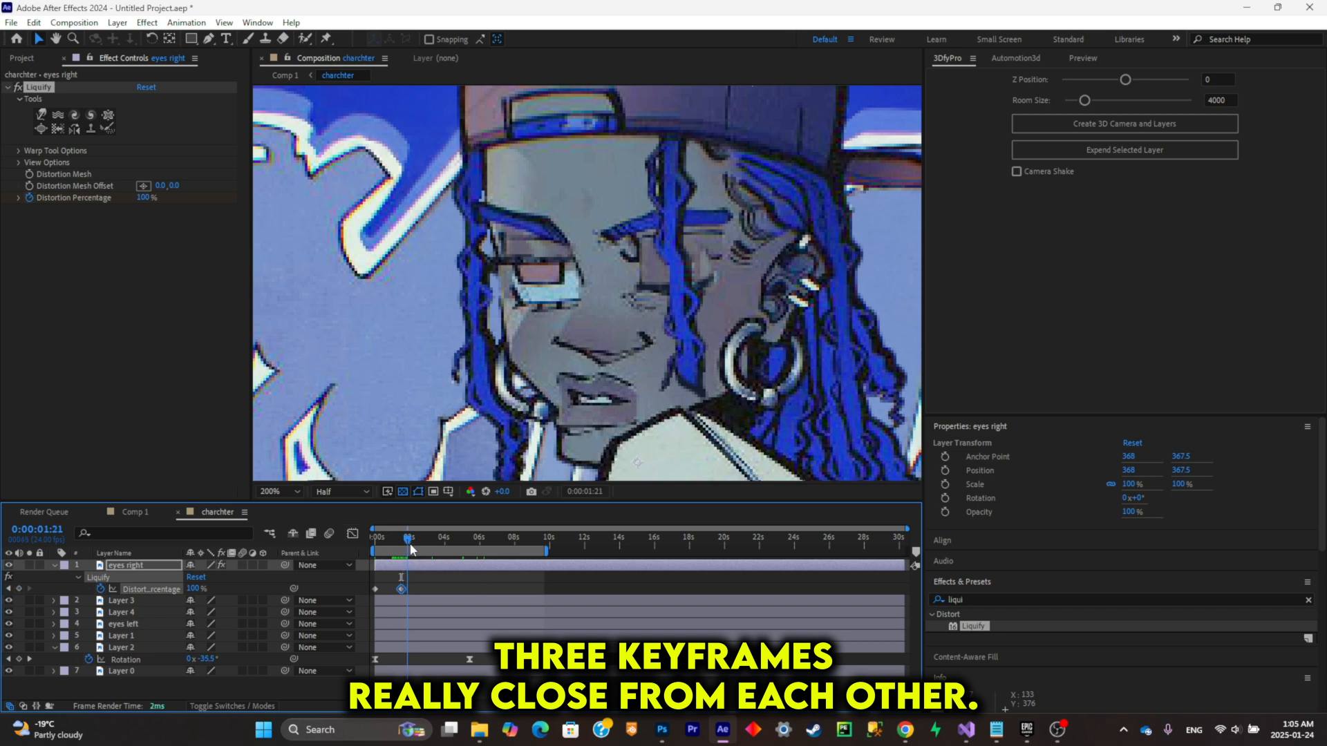
Step: Set the Distortion Percentage to 0% at the middle blink keyframe, 0:00:01:21, and play back the blink
click(18, 588)
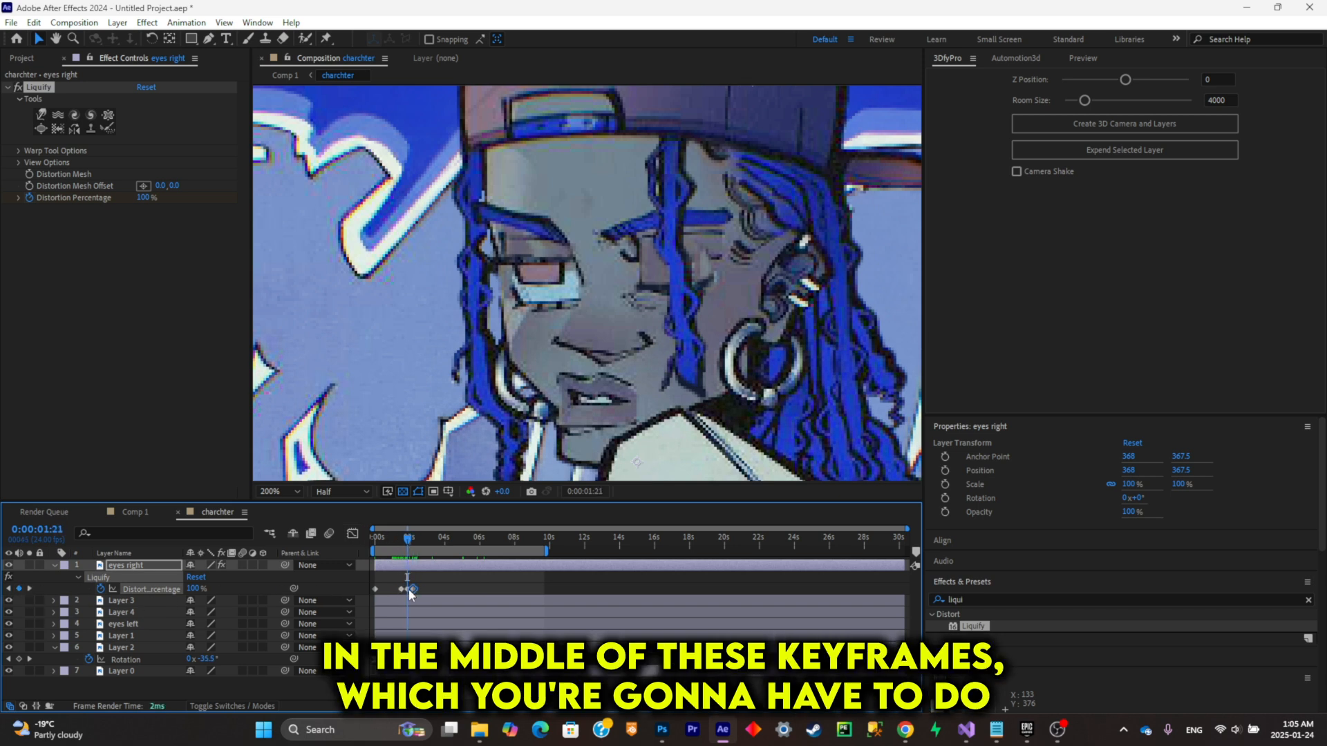
click(146, 197)
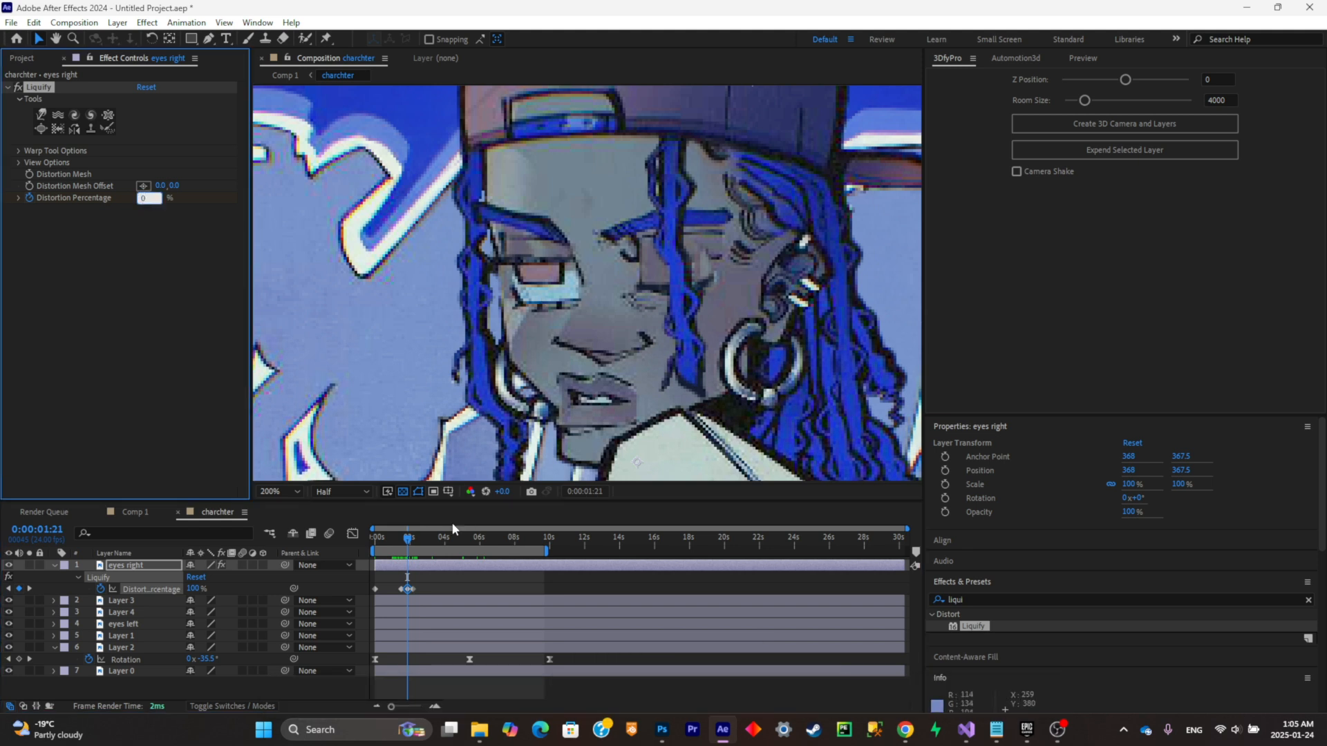
key(Return)
drag(410, 540, 401, 541)
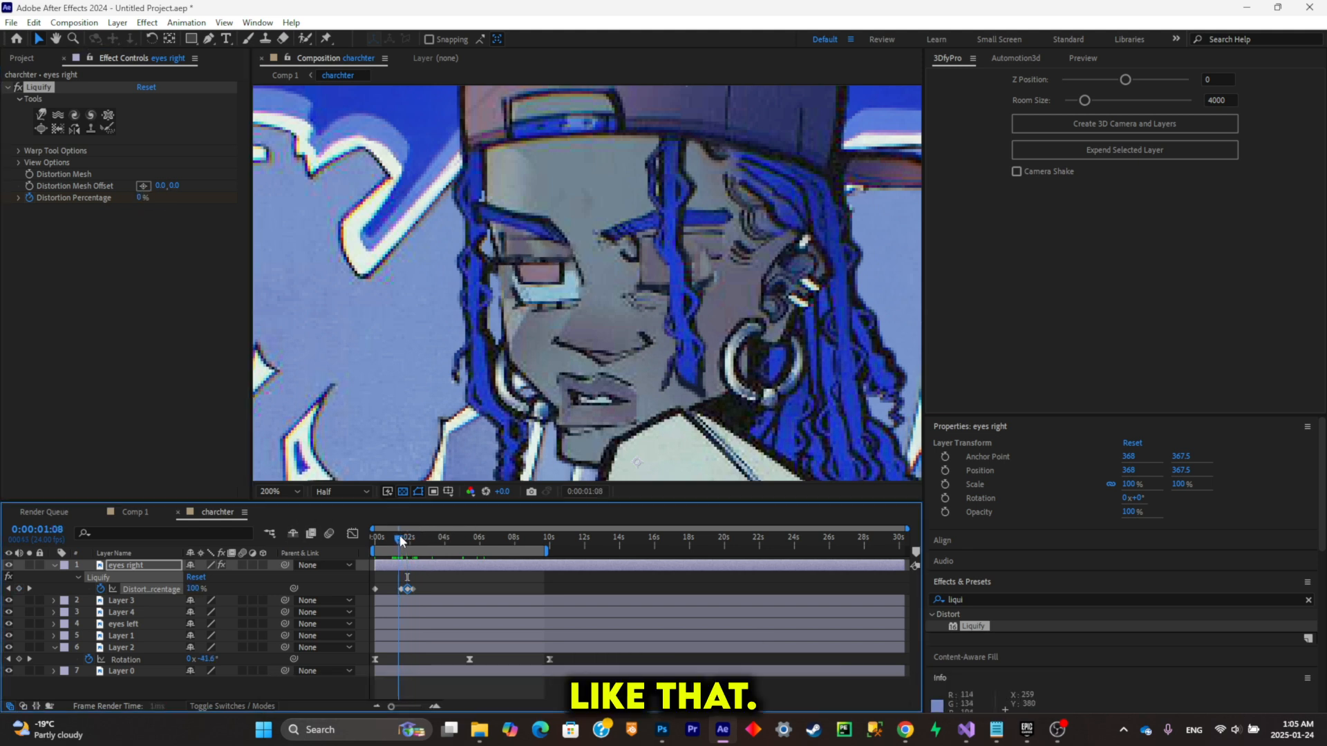
key(space)
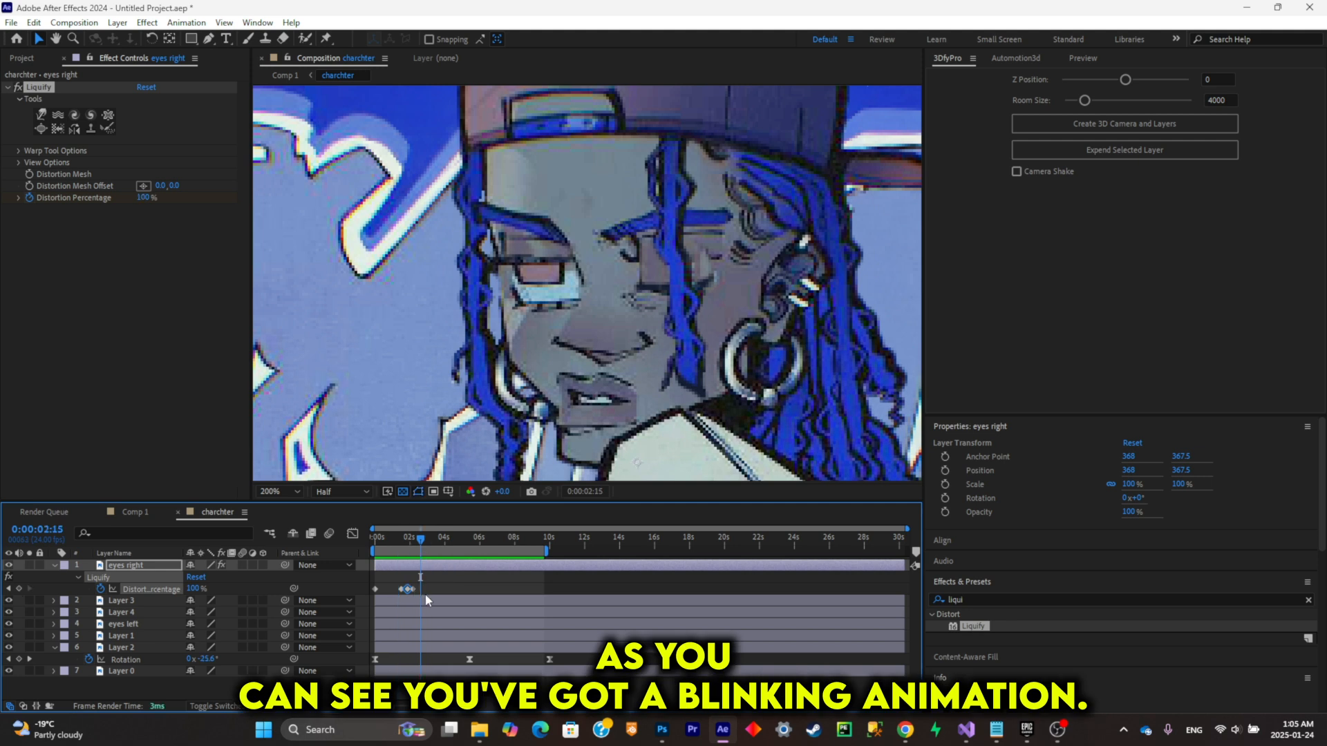
Step: Move the middle and last blink keyframes closer to the one at 0:00:01:12 for a quicker blink, and preview it
scroll(424, 600, up, 2)
drag(512, 706, 416, 706)
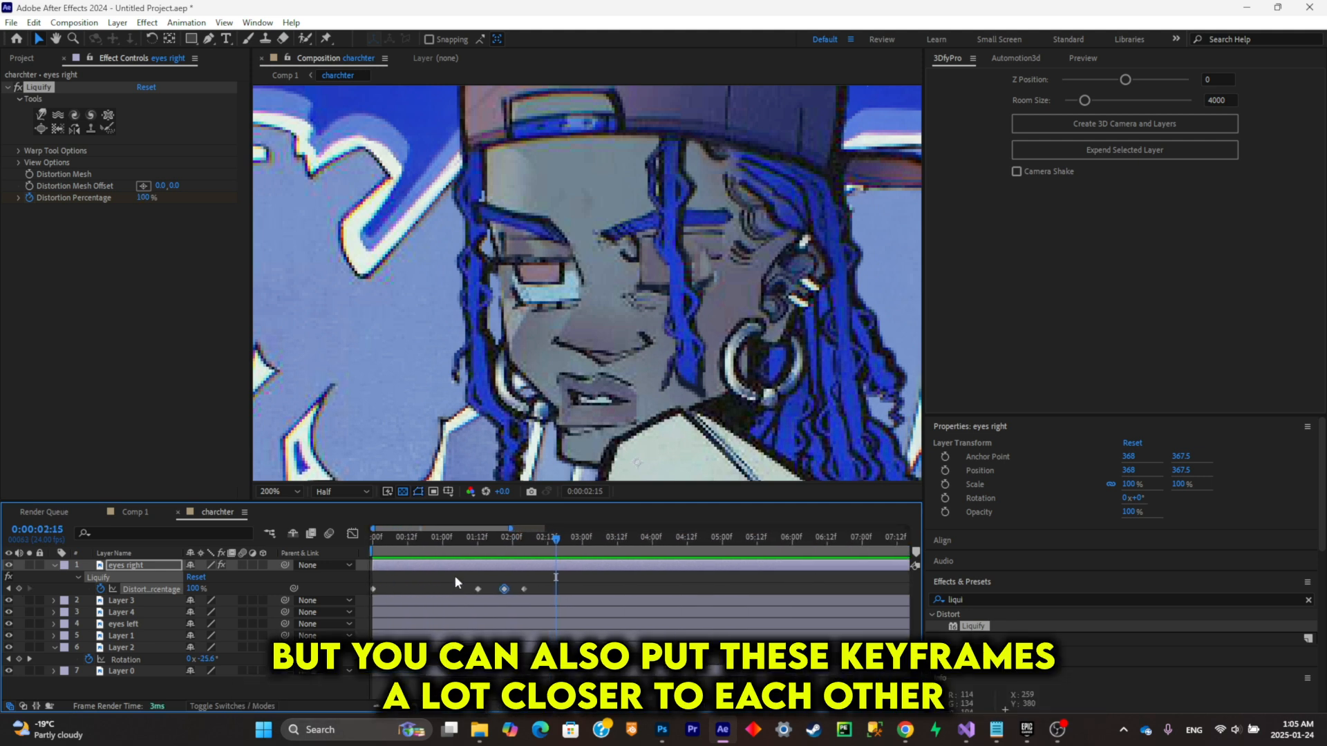
click(511, 576)
mouse_move(503, 588)
mouse_down()
mouse_move(492, 589)
mouse_move(517, 590)
mouse_up()
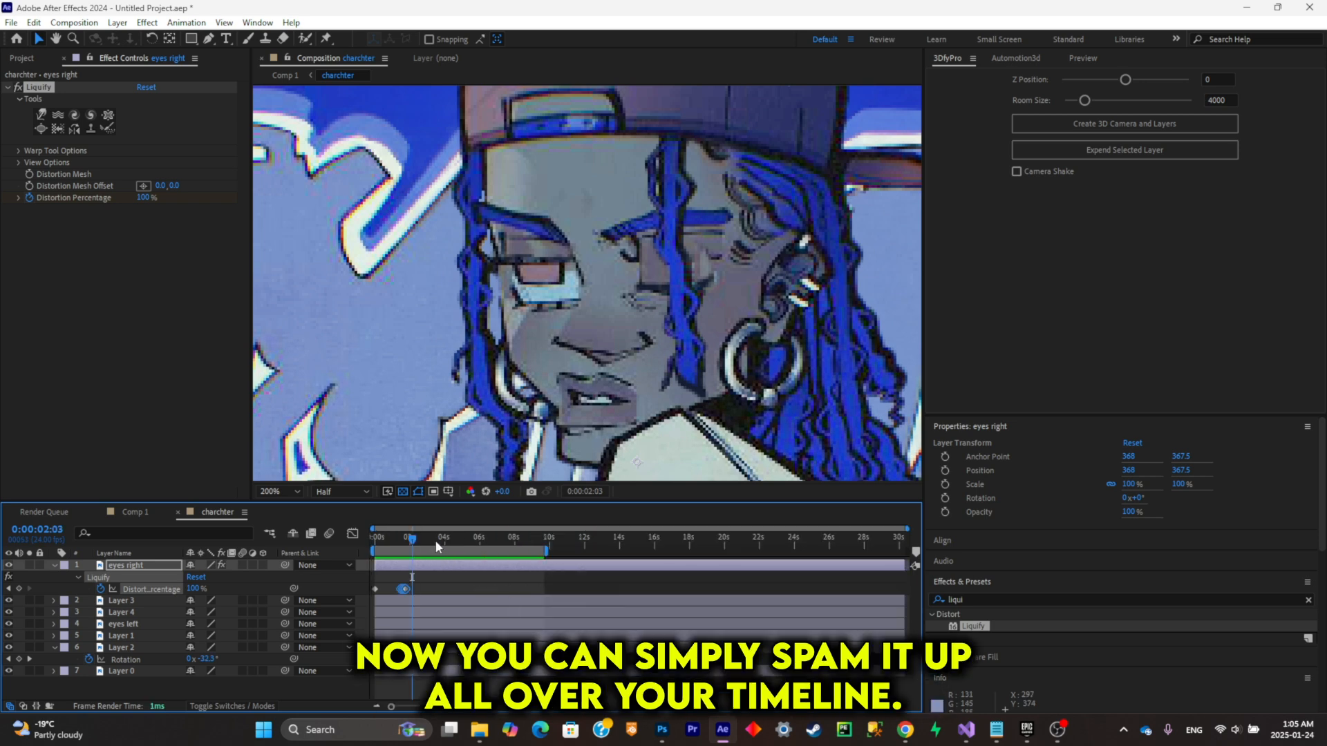
drag(436, 547, 473, 550)
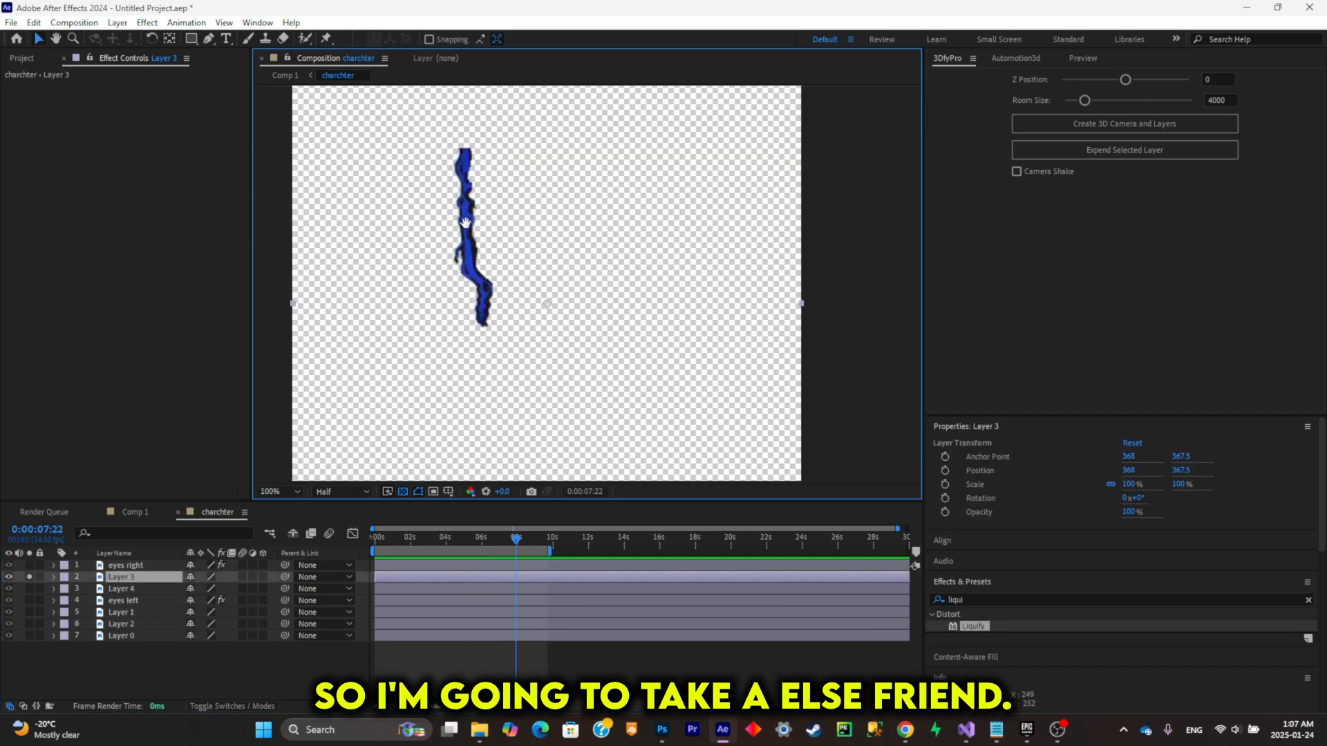
Step: Isolate the Layer 3 hair strand and place five puppet pins along it from the root to the tip
key(period)
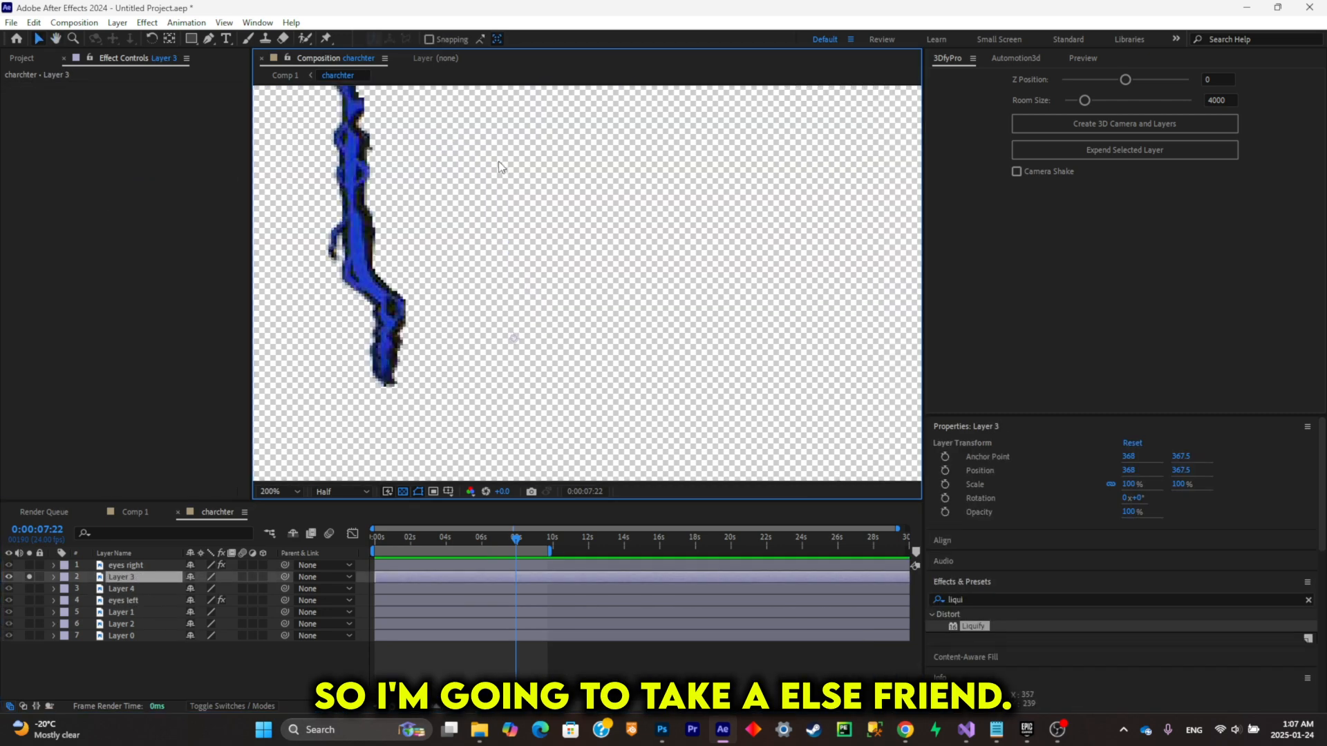
drag(498, 157, 681, 272)
click(327, 38)
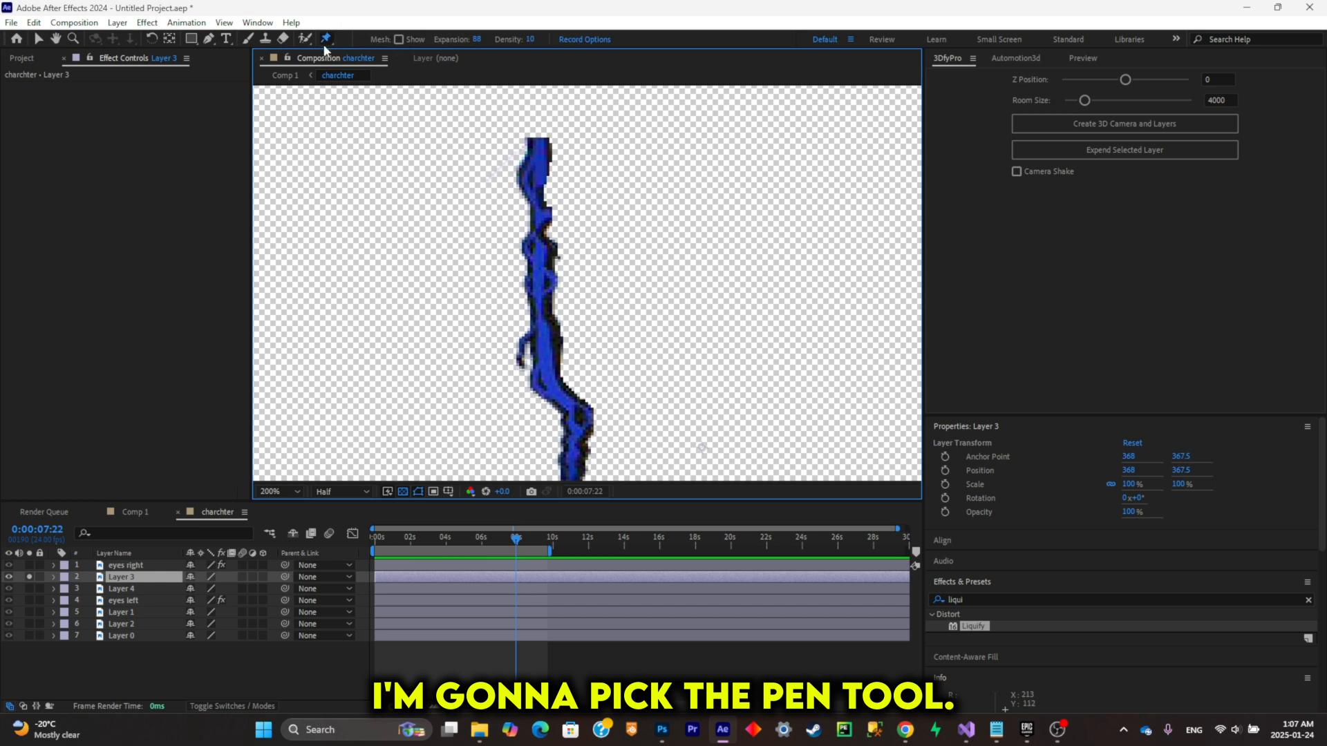
drag(596, 183, 571, 165)
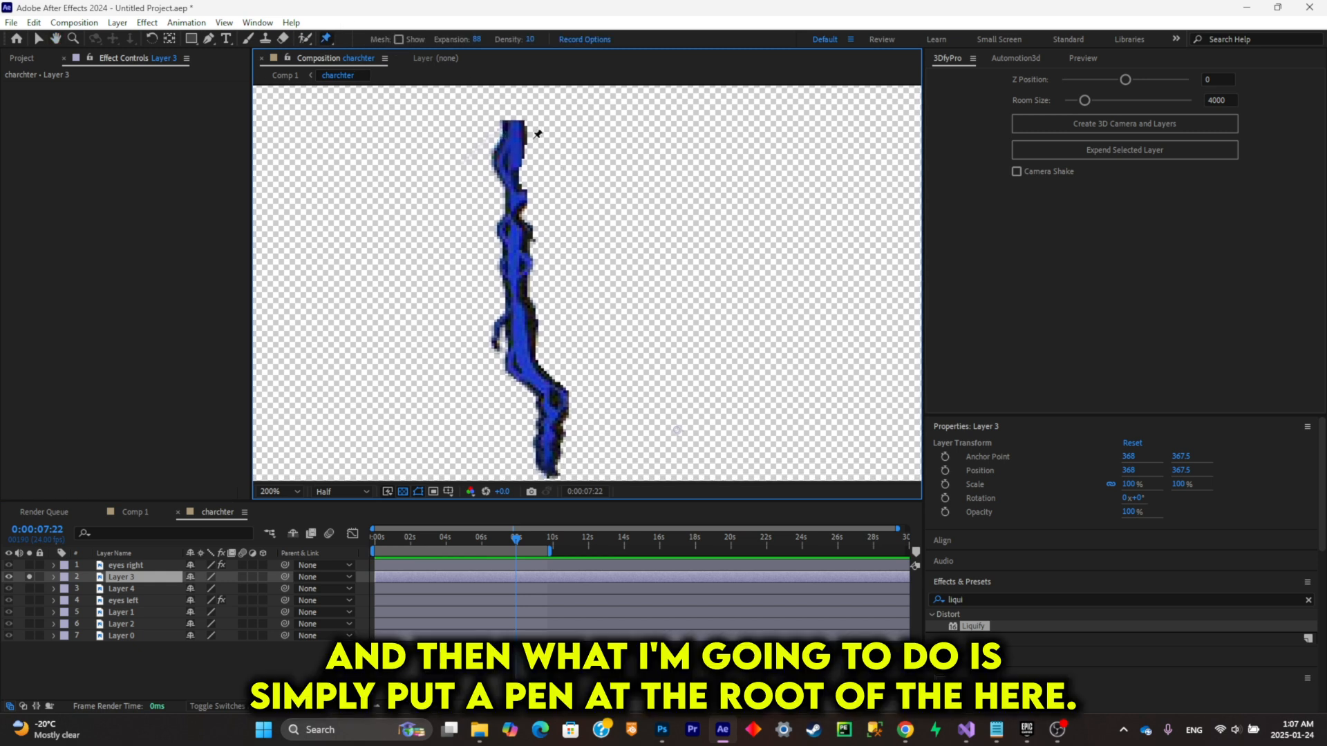
click(516, 128)
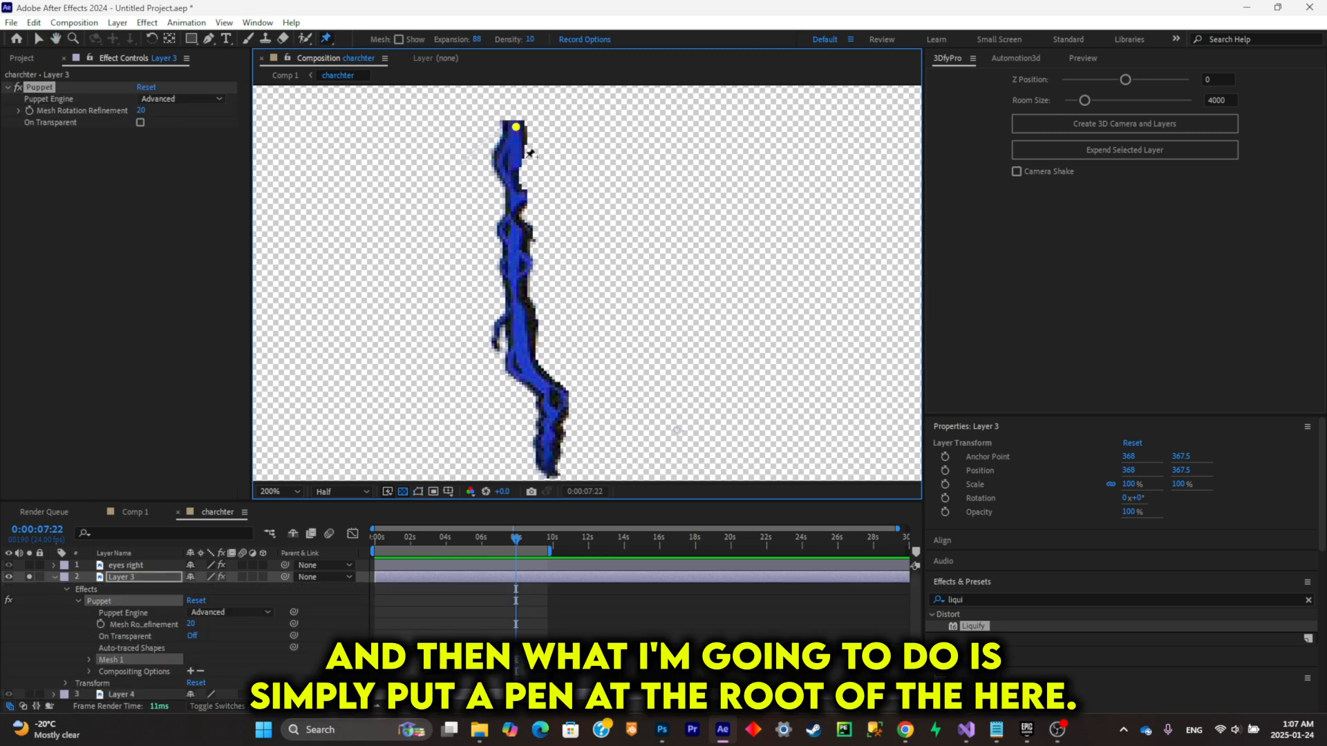
click(514, 270)
click(528, 349)
click(557, 420)
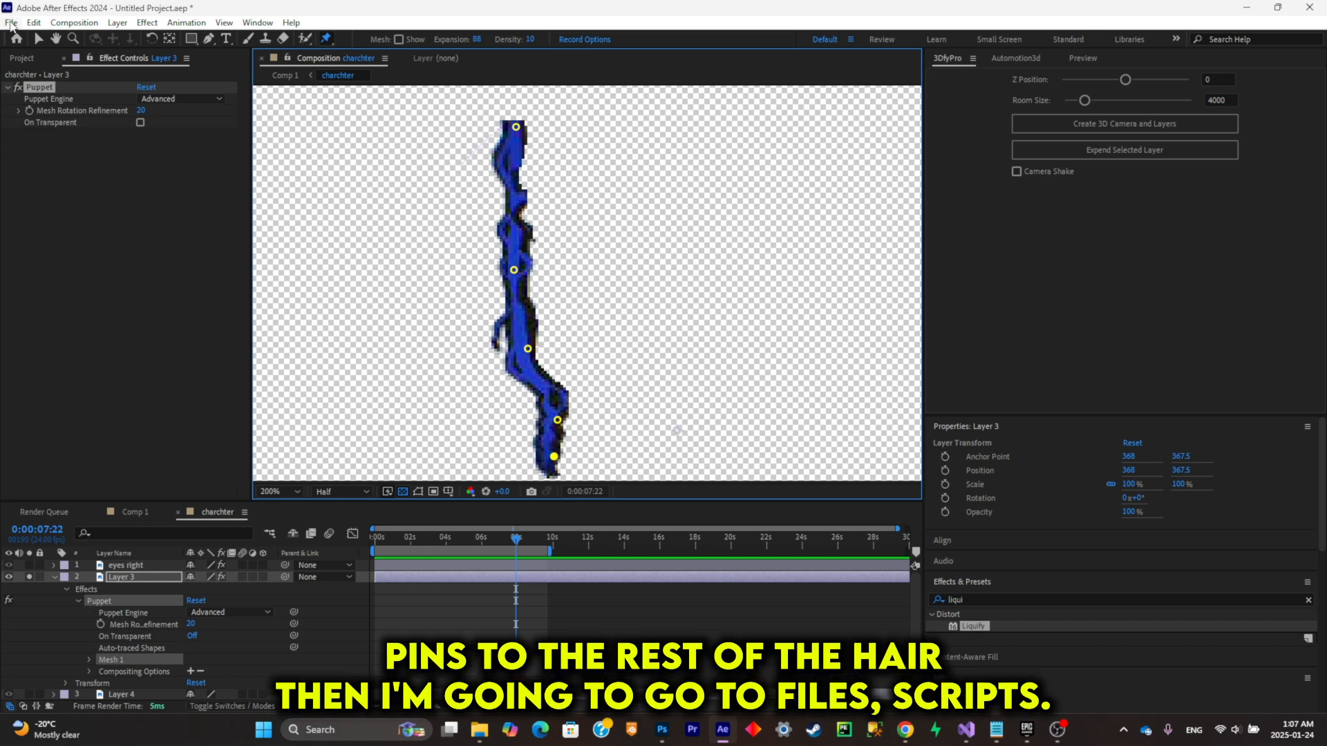
Step: Run the AFPHairRig_03_51.jsx script on Layer 3 with the PuppetPins option, and play back the hair motion
click(11, 23)
mouse_move(67, 413)
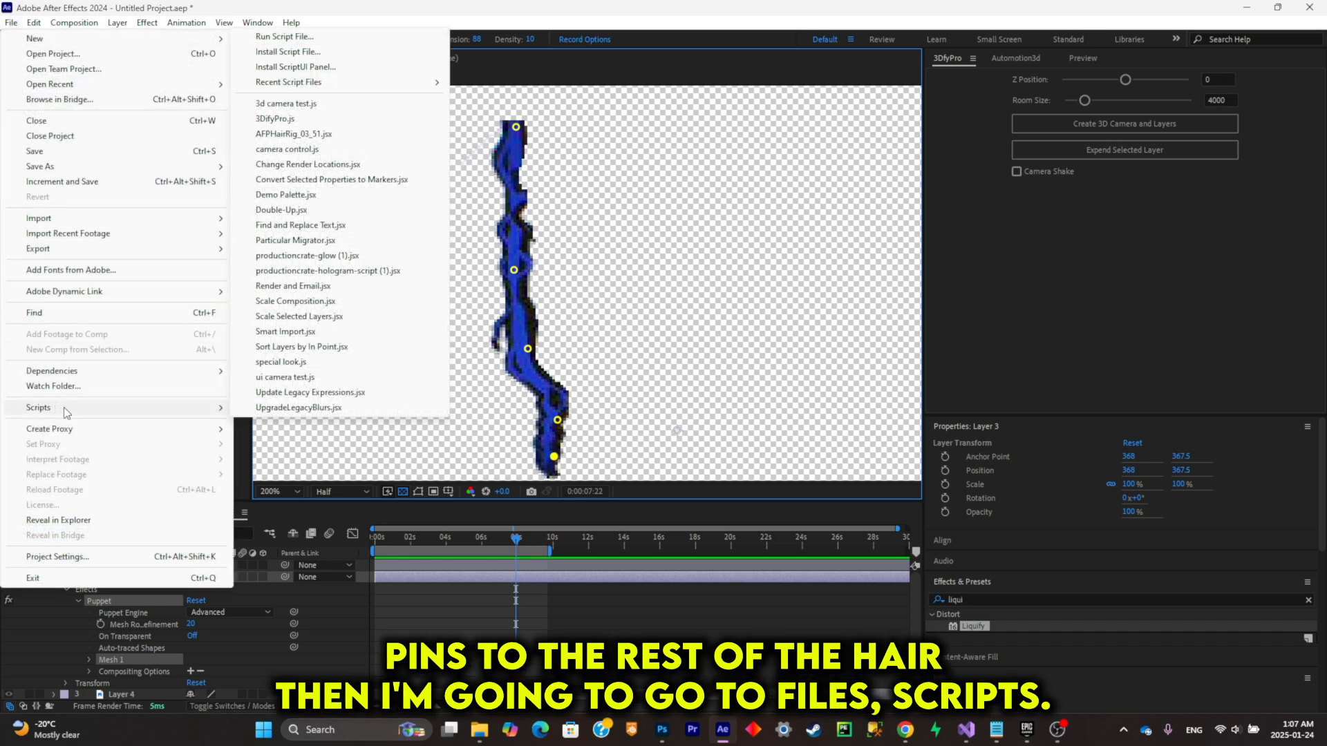
click(294, 134)
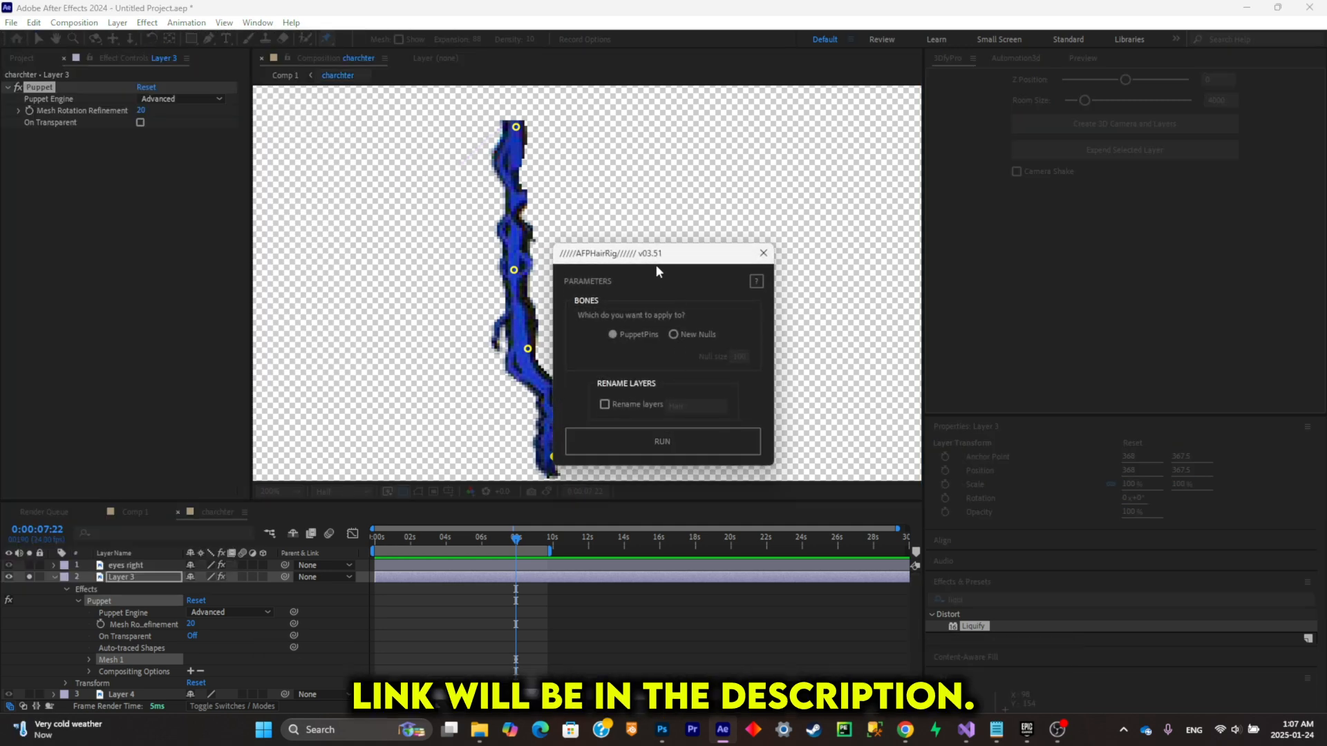
drag(658, 260, 772, 193)
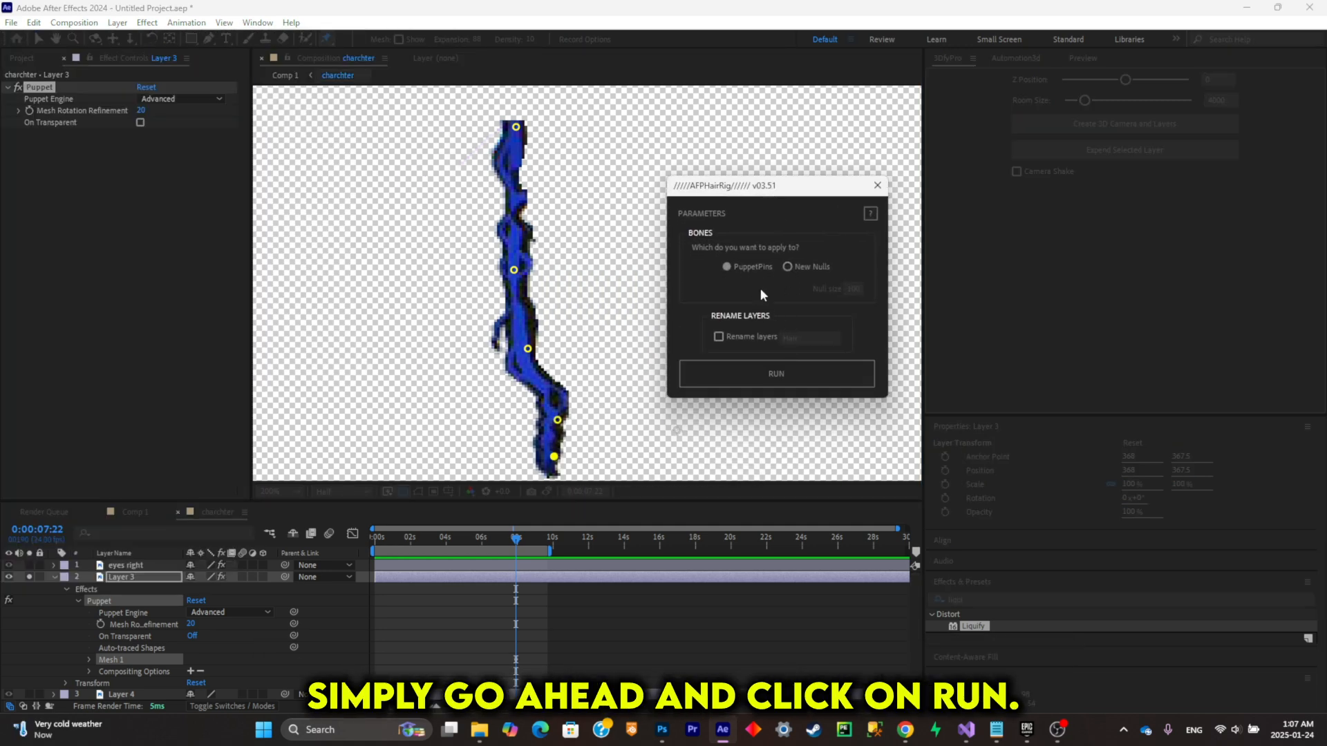
click(797, 375)
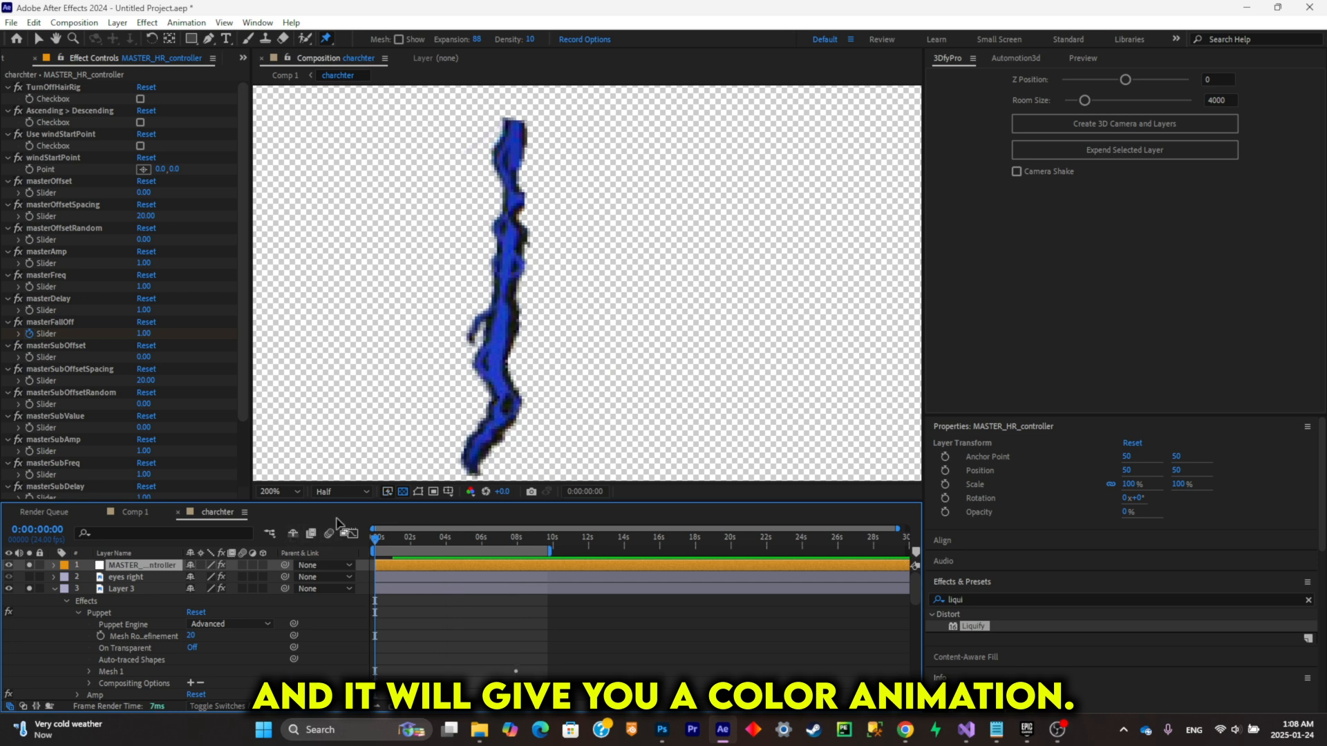
key(space)
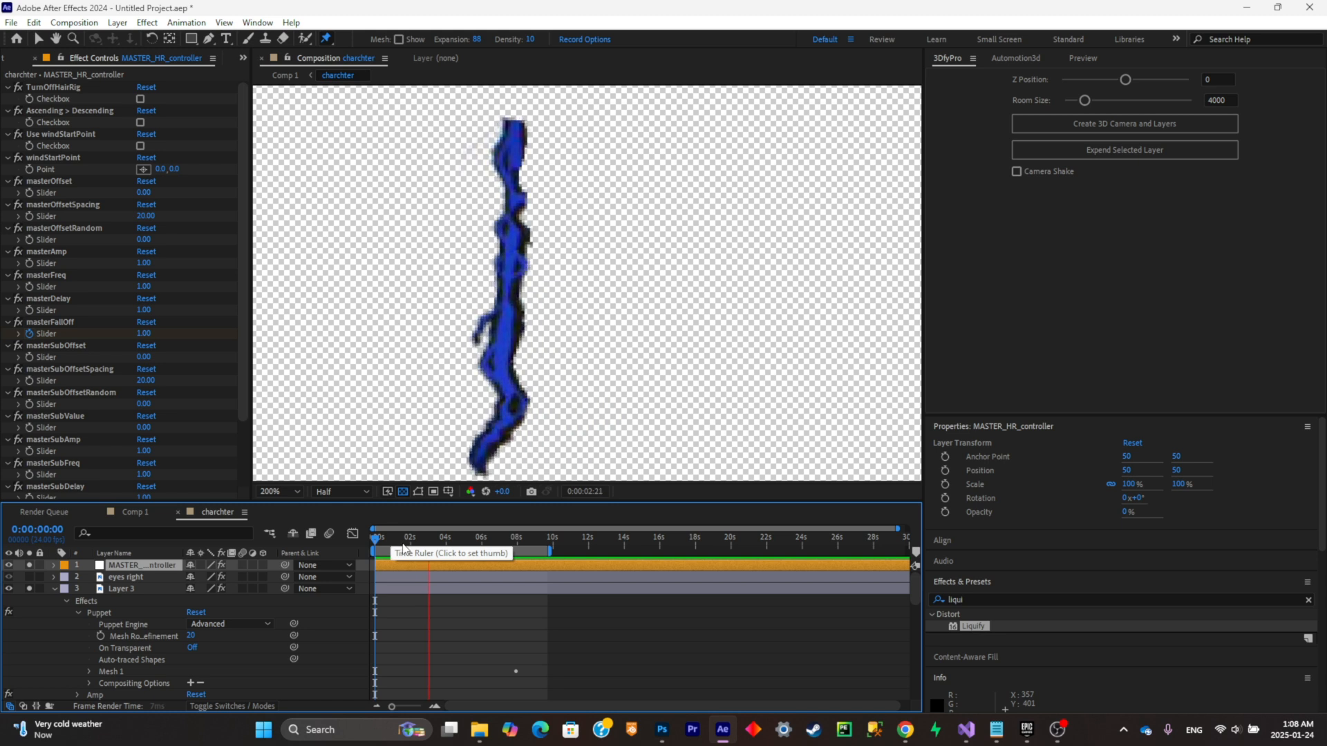
key(space)
Step: Set the hair rig's Freq slider on Layer 3 to 0.5
click(163, 588)
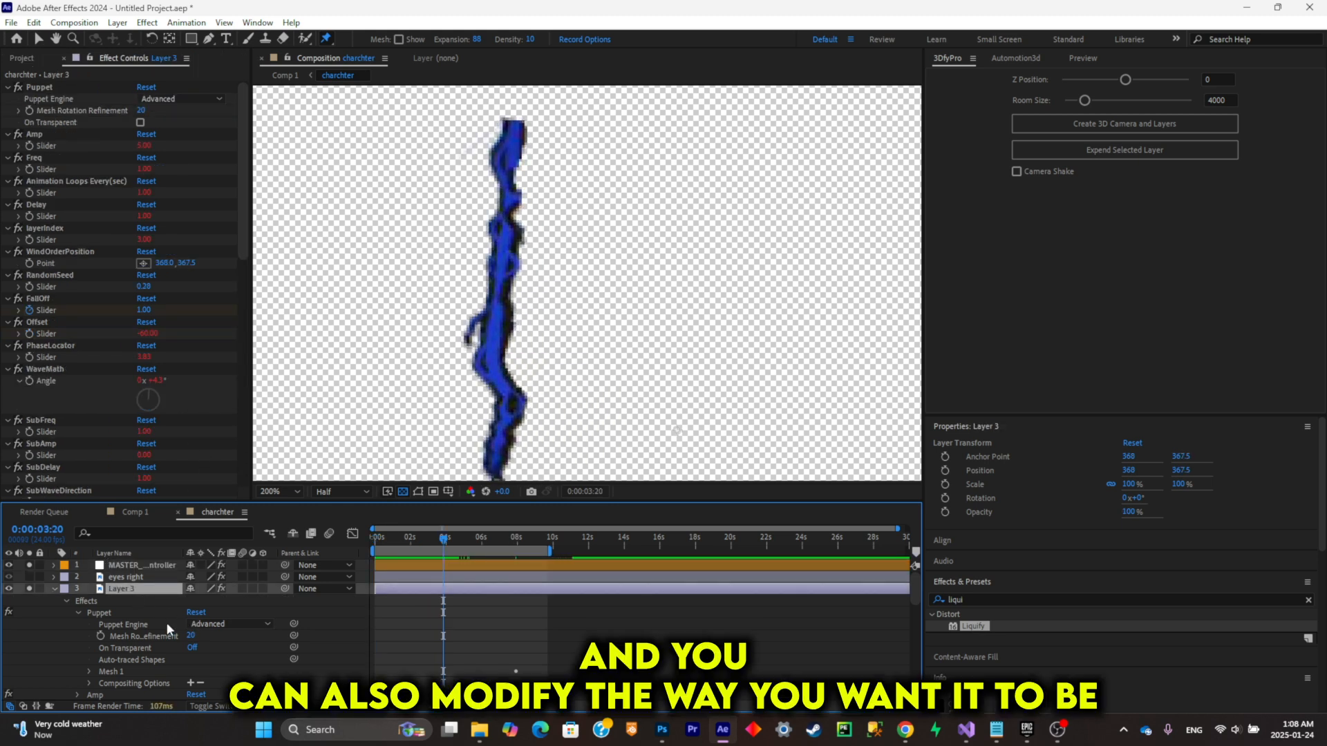
click(145, 168)
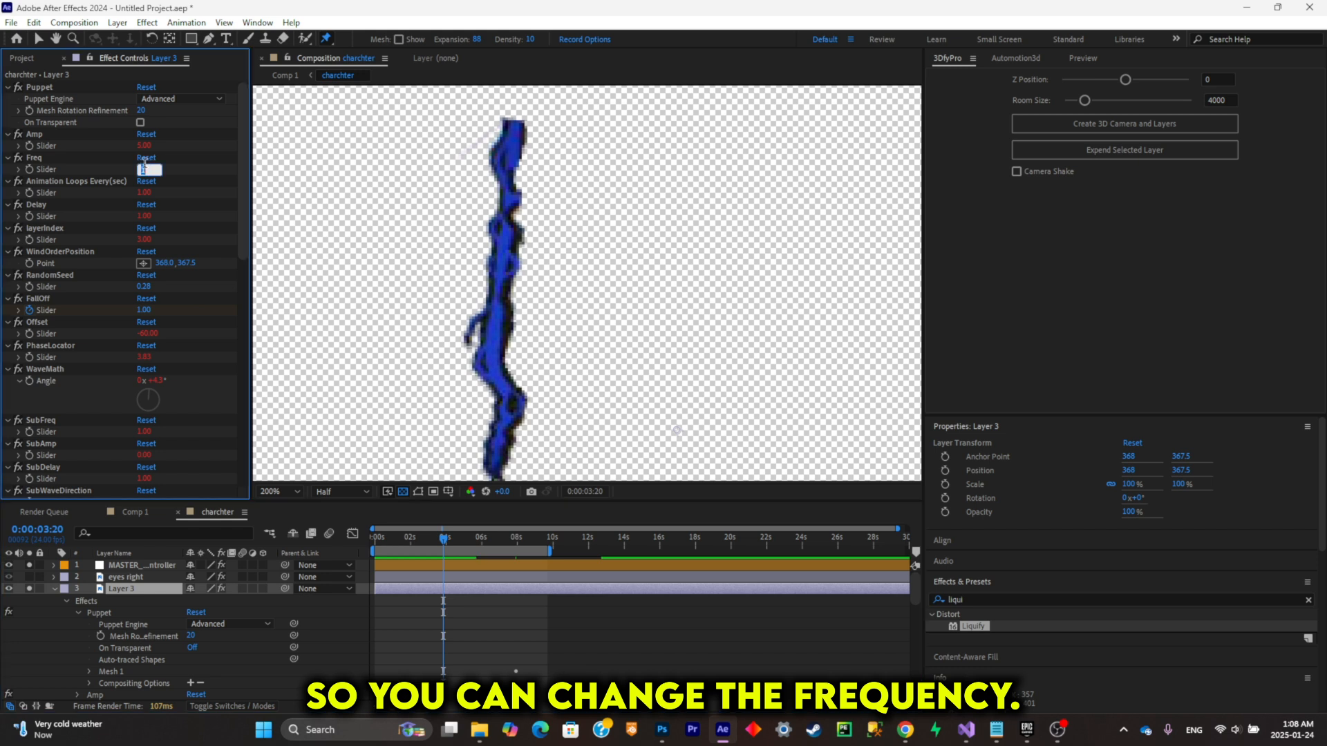
text(0.5)
key(Return)
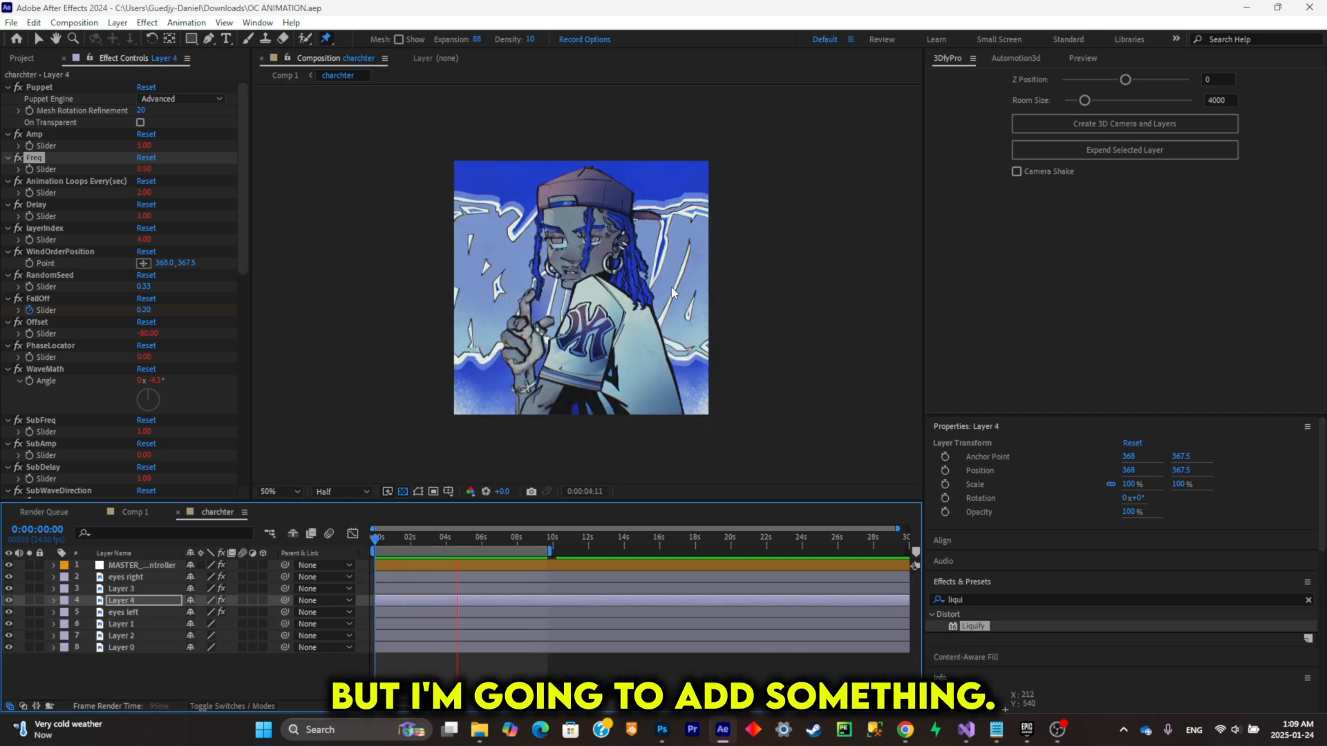
Step: Pre-compose the layers from eyes right through Layer 2 as Pre-comp 1, and return to the charchter composition
key(space)
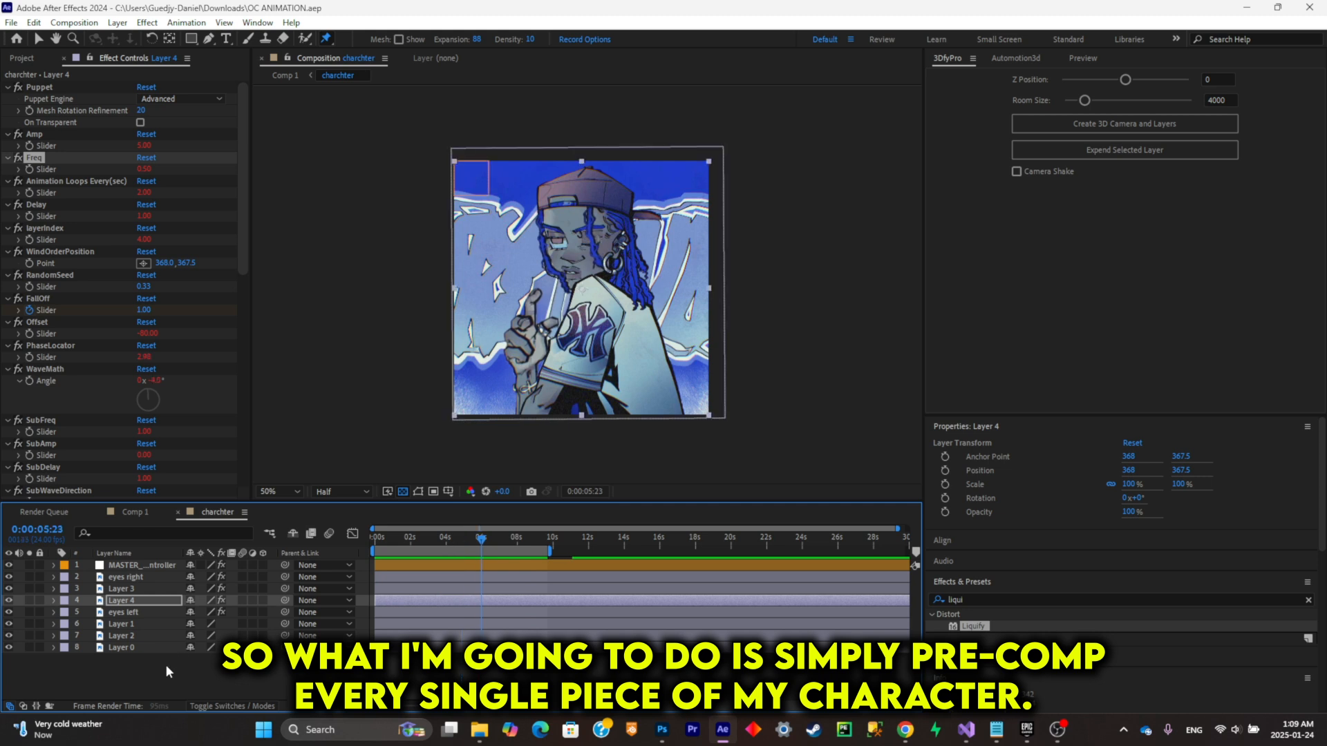
click(152, 636)
shift+click(142, 577)
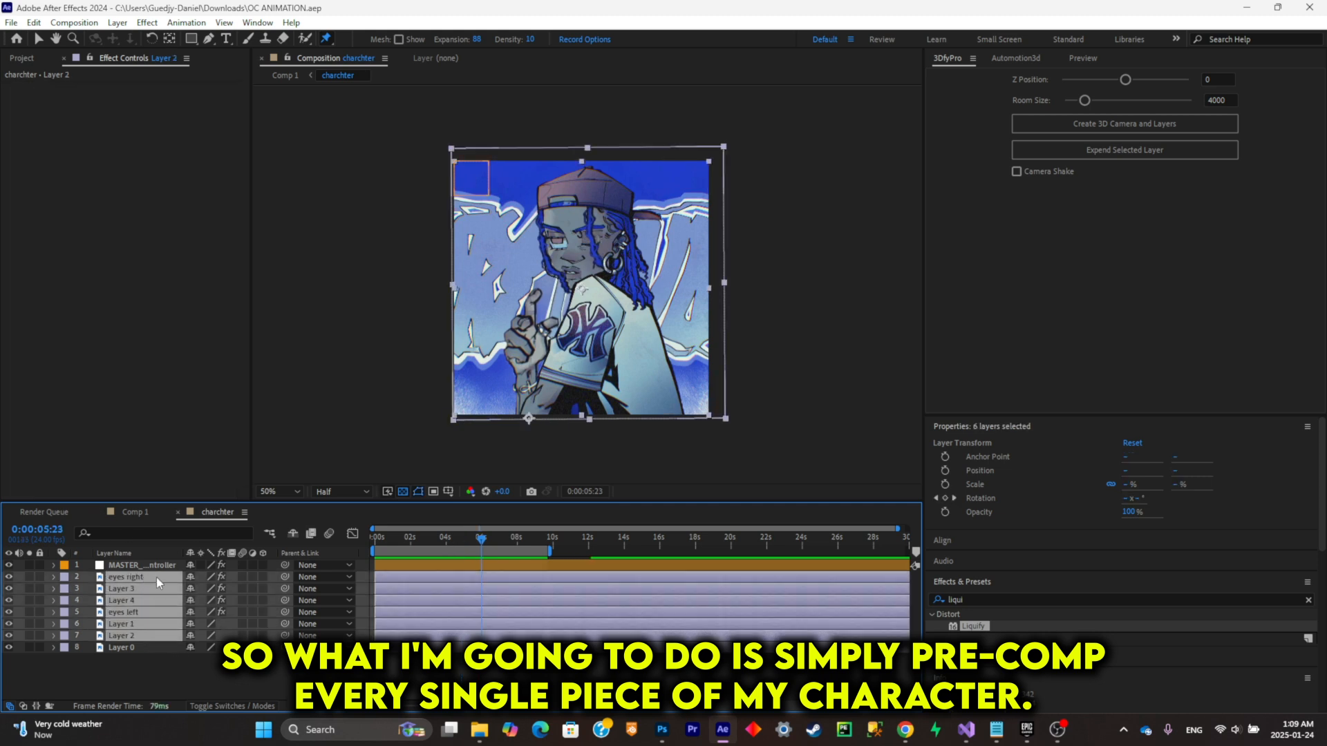
key(ctrl+shift+c)
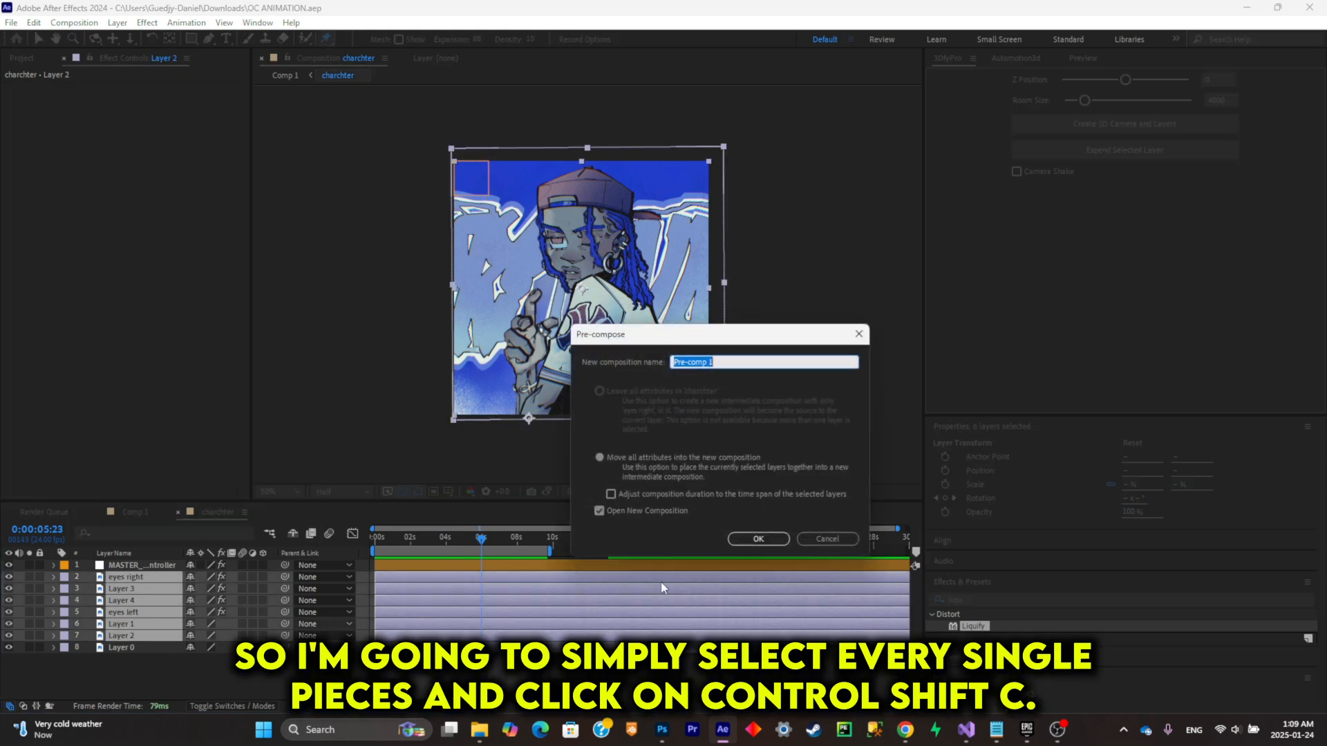
click(775, 540)
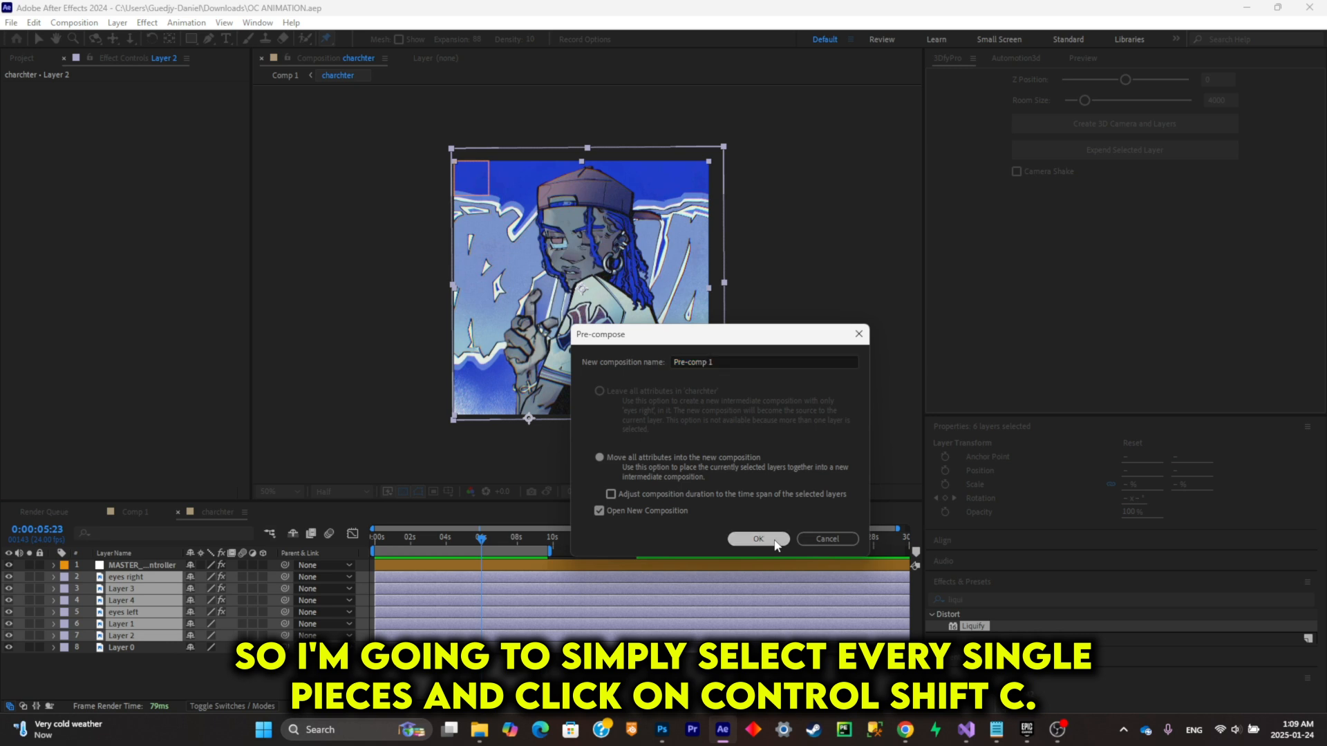
click(207, 512)
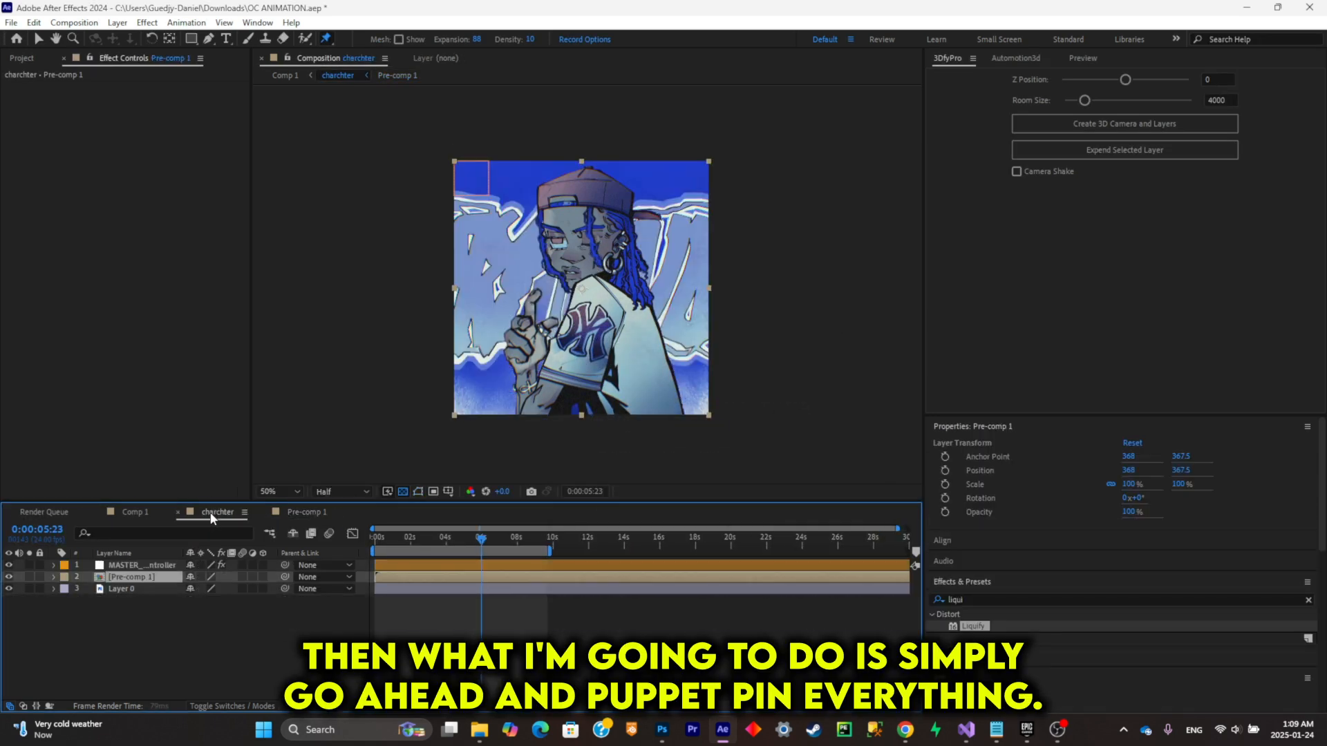
Step: Place five puppet pins on Pre-comp 1: on the cap, the sleeve logo, and three along the body's lower edge
click(568, 304)
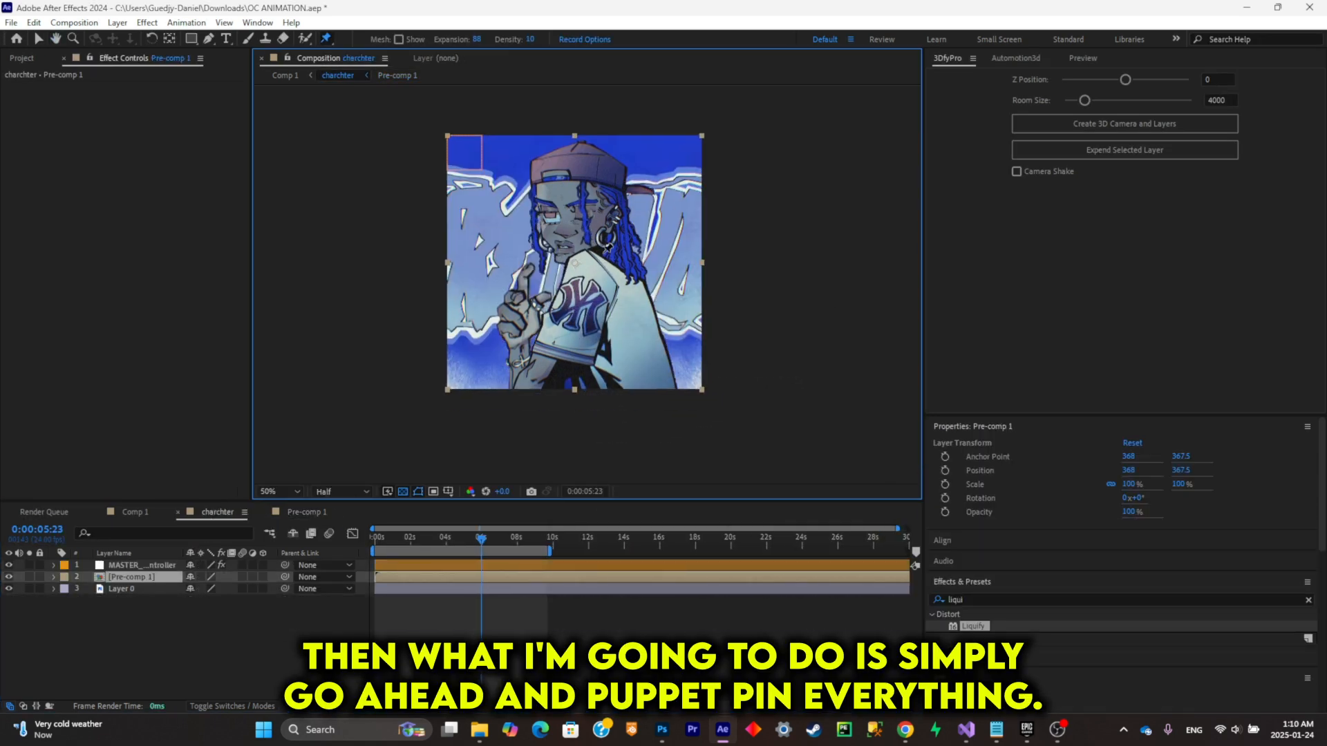
click(575, 155)
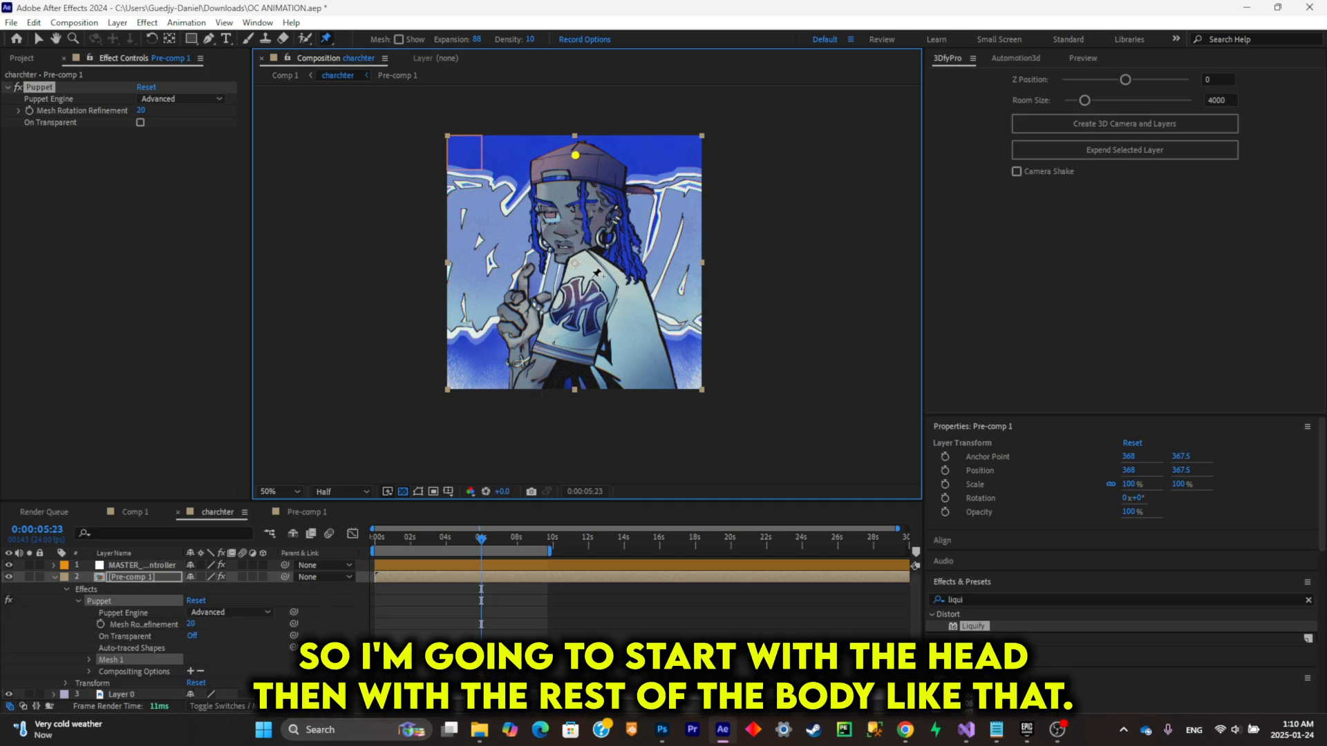
click(608, 387)
mouse_move(575, 155)
mouse_down()
mouse_move(547, 157)
mouse_move(585, 166)
mouse_up()
key(ctrl+z)
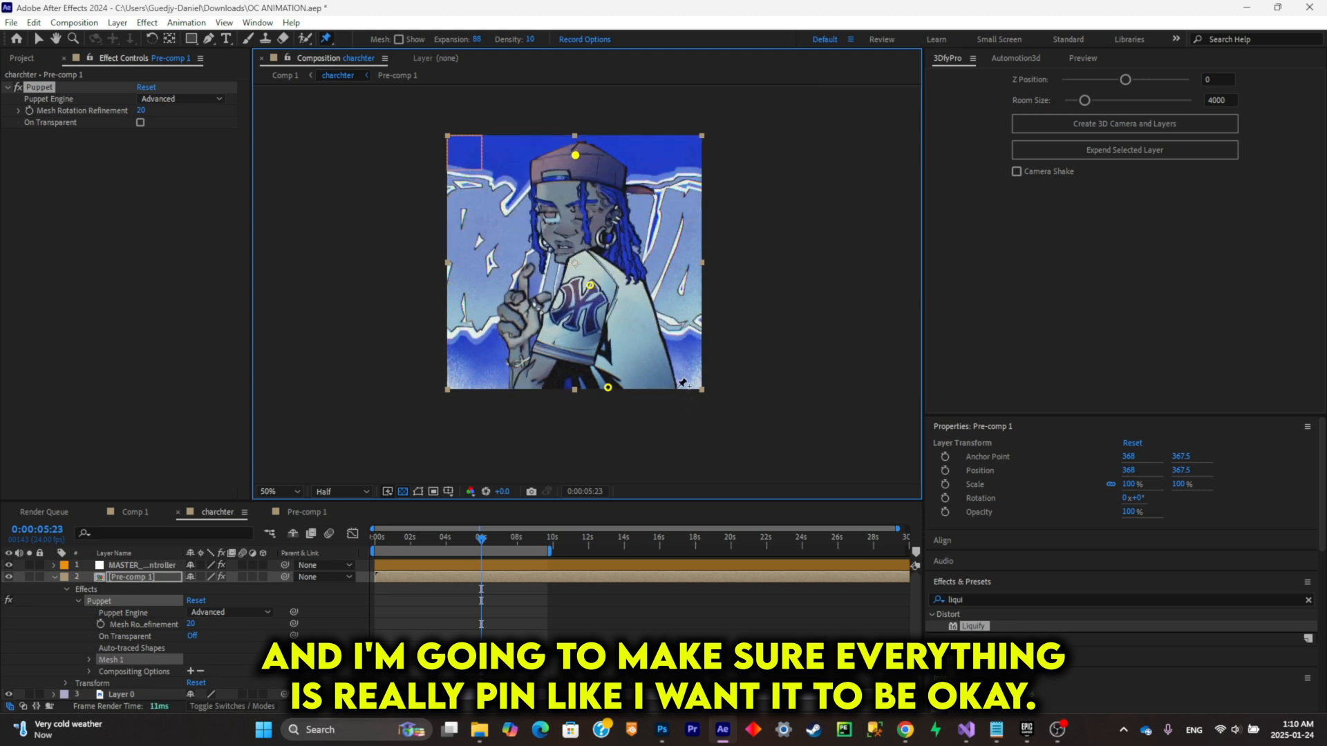
click(677, 387)
click(513, 388)
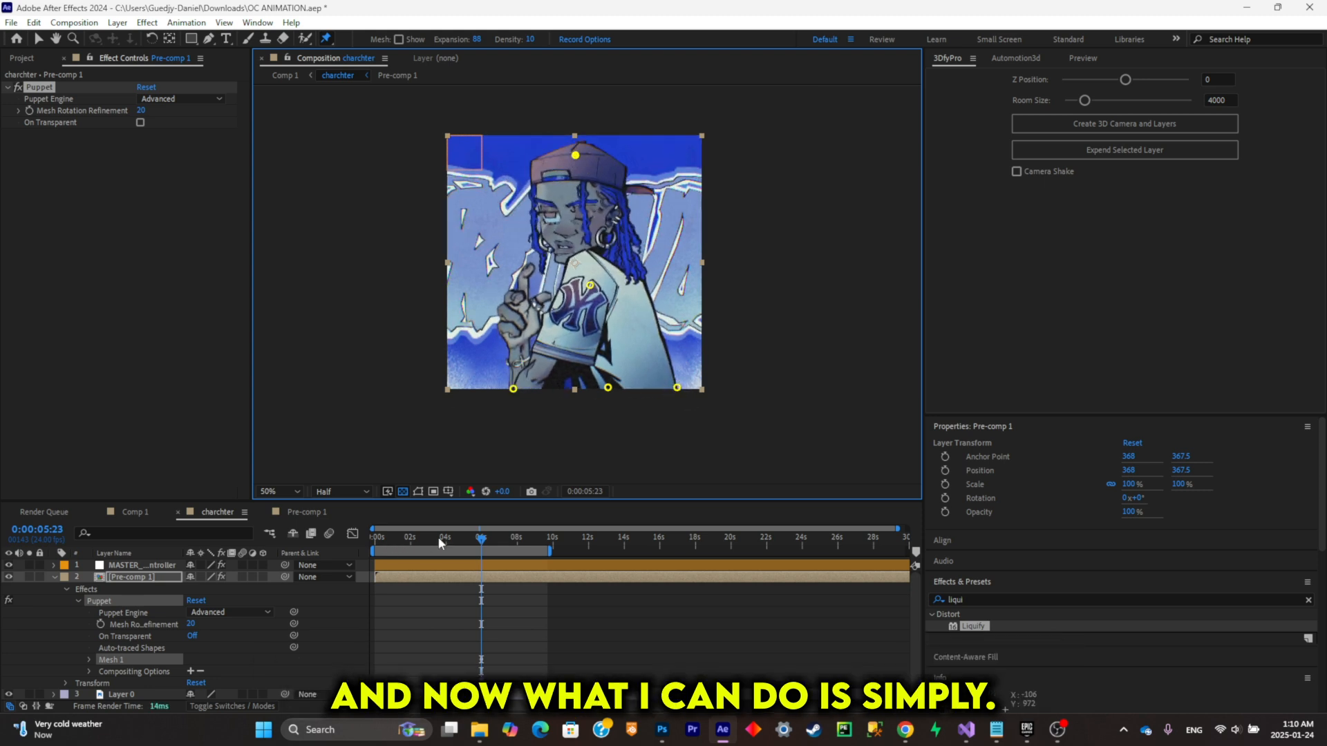
Step: Keyframe the cap's puppet pin to sway the head slightly left at 0:00, right at 2:05 and left again at 4:20
drag(450, 533, 359, 554)
click(575, 155)
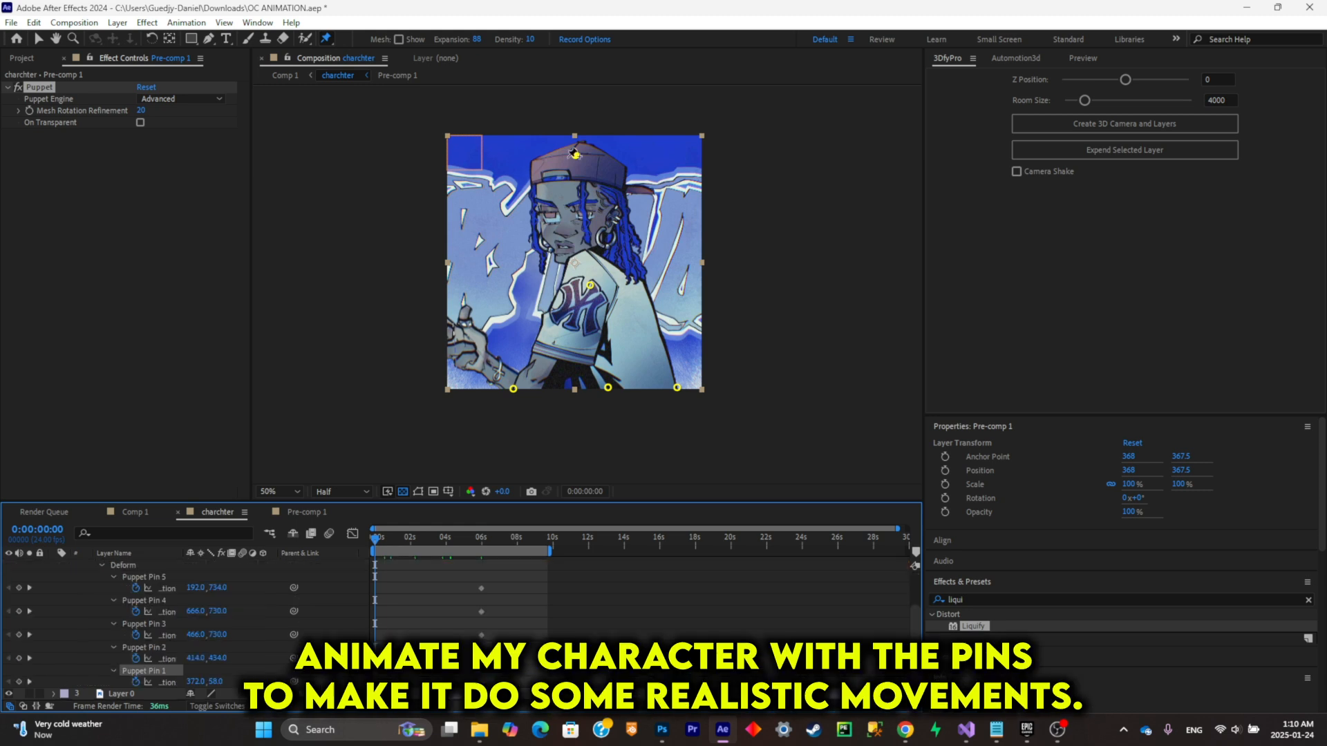
drag(573, 158, 563, 165)
drag(402, 538, 415, 538)
drag(576, 163, 586, 161)
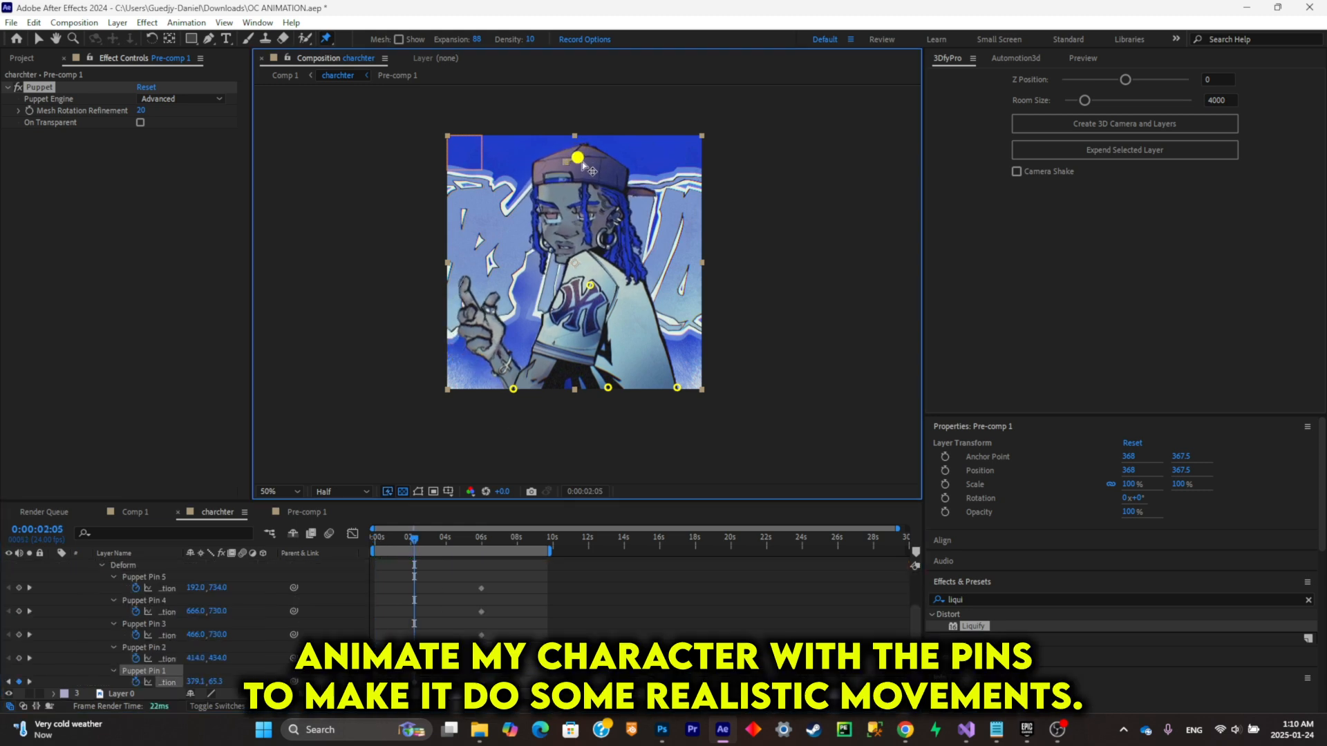
drag(414, 540, 461, 541)
drag(577, 157, 567, 160)
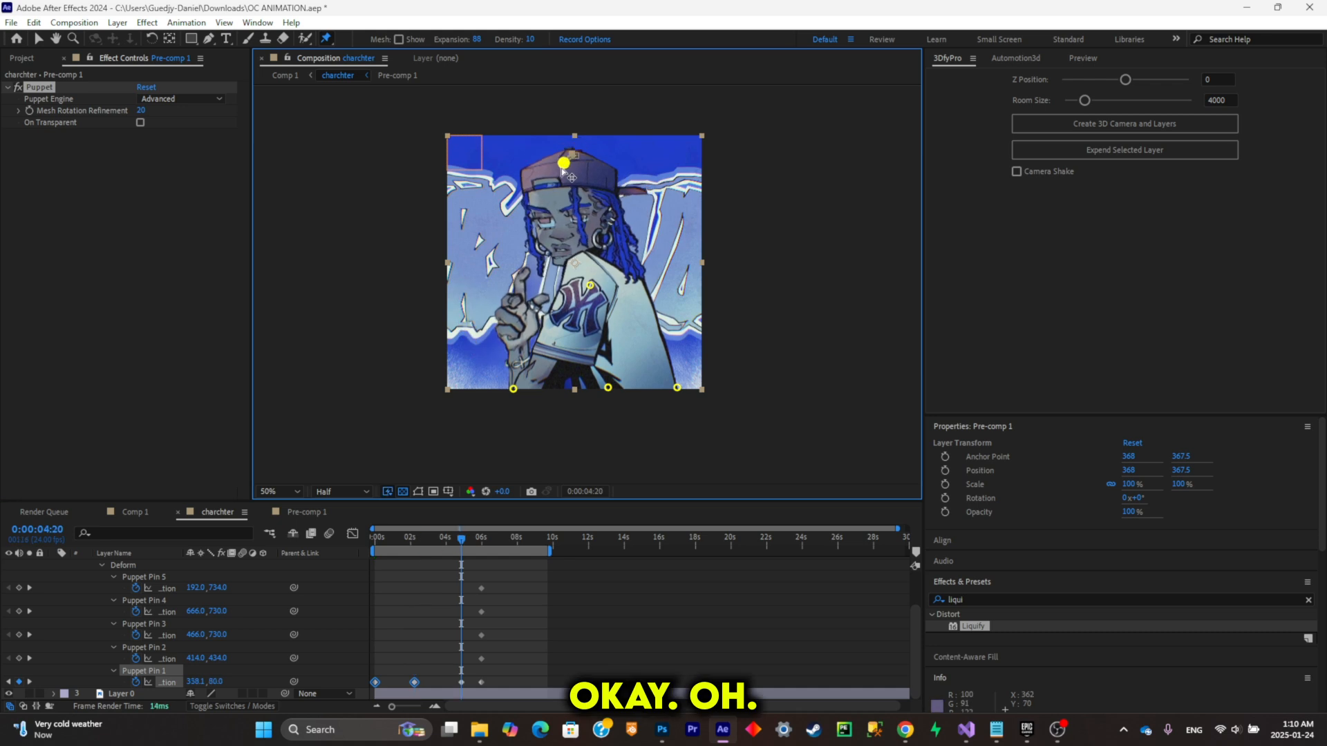
Step: Duplicate the Puppet Pin 1 position keyframes after the existing ones to repeat the sway, and apply Easy Ease to all of them
key(space)
Step: Play back the eased head movement from the start of the composition
key(space)
drag(493, 683, 372, 695)
key(ctrl+c)
drag(417, 541, 510, 542)
key(ctrl+v)
drag(557, 687, 372, 680)
key(F9)
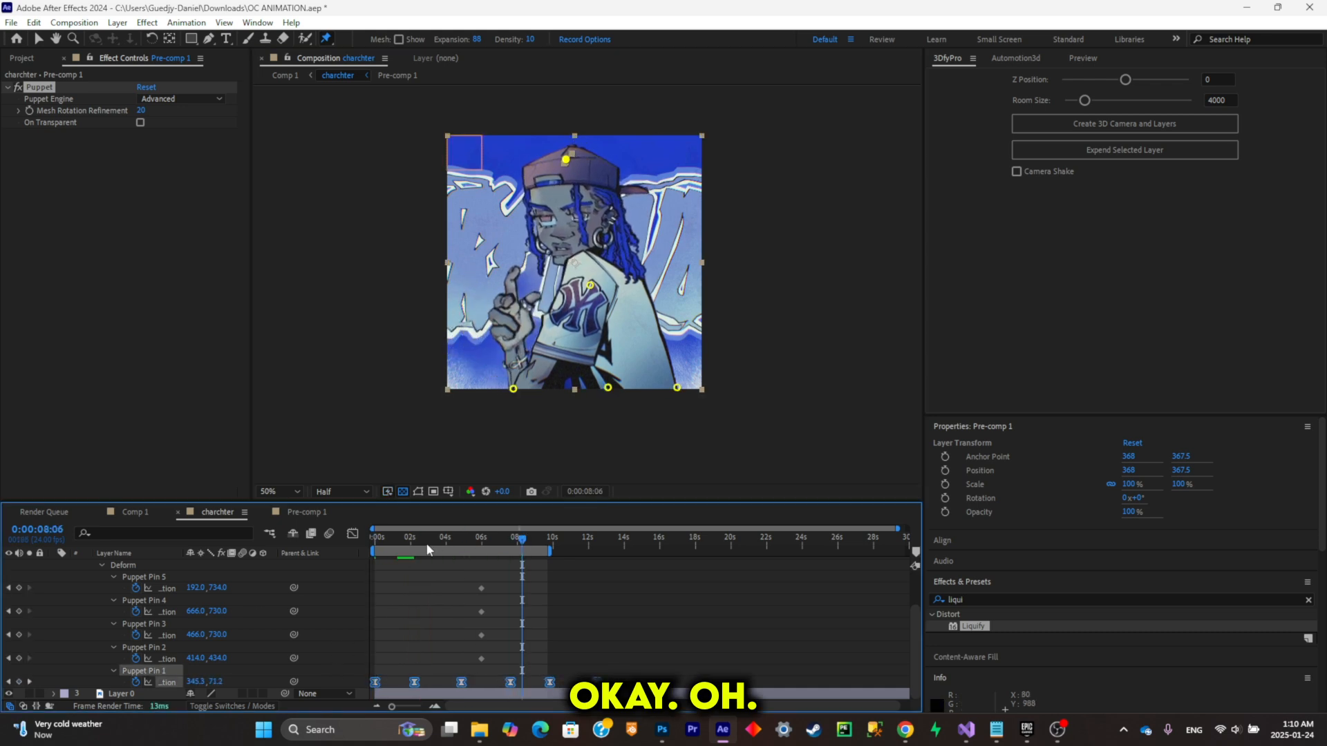
drag(425, 544, 374, 544)
key(space)
key(space)
Step: Try to copy the MASTER_HR_controller layer into the Pre-comp 1 composition, and undo the paste
scroll(300, 561, up, 3)
click(163, 566)
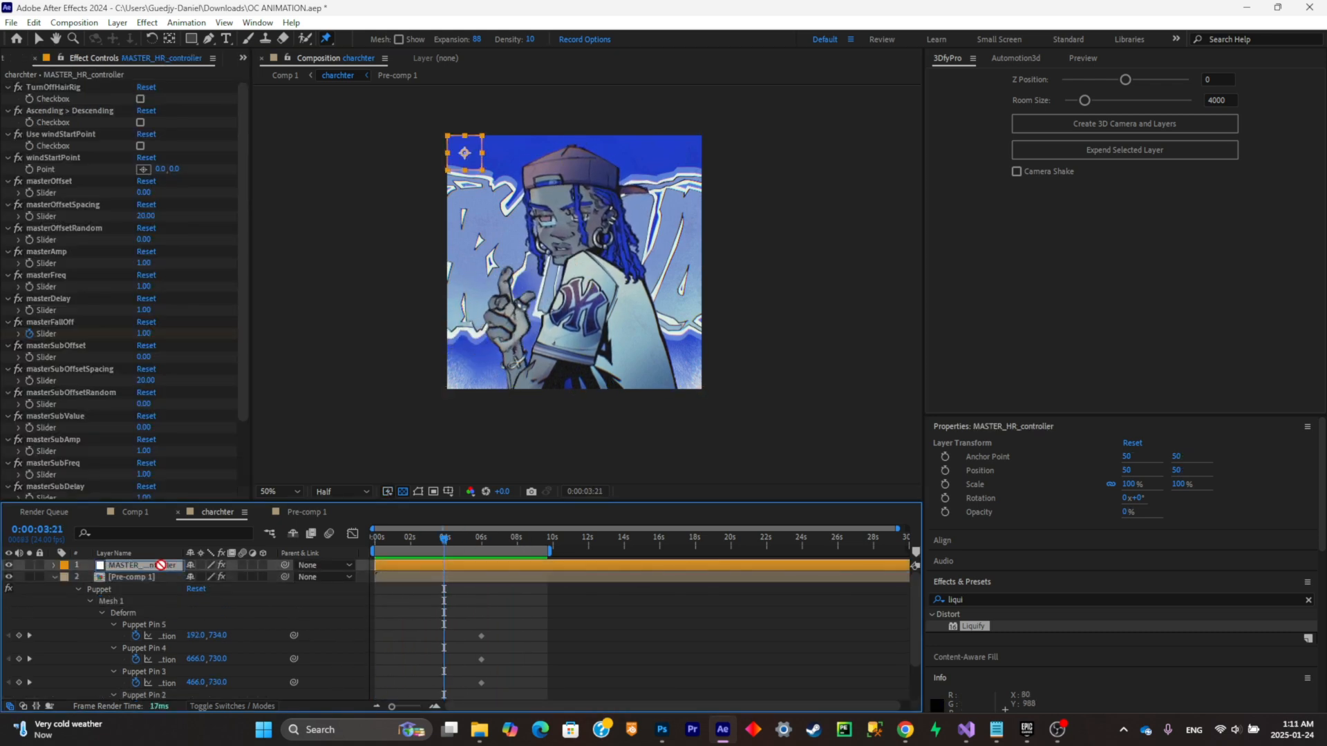
key(ctrl+c)
click(307, 512)
key(ctrl+v)
key(ctrl+z)
Step: Cut the Puppet effect from the Pre-comp 1 layer in the charchter composition
click(218, 516)
click(131, 577)
click(40, 87)
key(Delete)
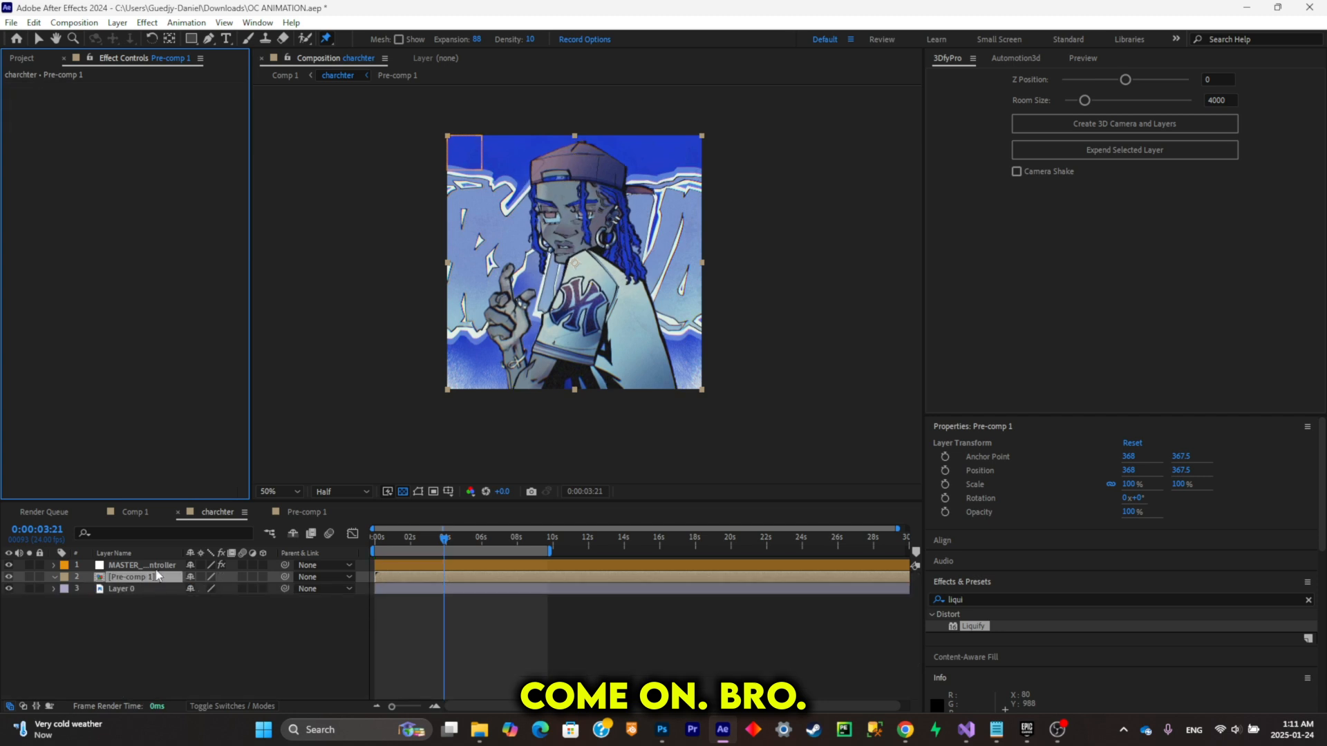
Step: Redo the Pre-comp 1 pre-composition with the MASTER_HR_controller layer included, and paste the Puppet effect onto the Pre-comp 1 layer
key(ctrl+z)
key(ctrl+z)
key(ctrl+z)
key(ctrl+z)
key(ctrl+z)
key(ctrl+z)
ctrl+click(158, 567)
key(ctrl+shift+c)
key(Return)
click(218, 512)
key(ctrl+v)
Step: Reveal the Puppet pin keyframes and shift the whole Puppet Pin 1 position set back to start at 0:00
drag(481, 540, 408, 539)
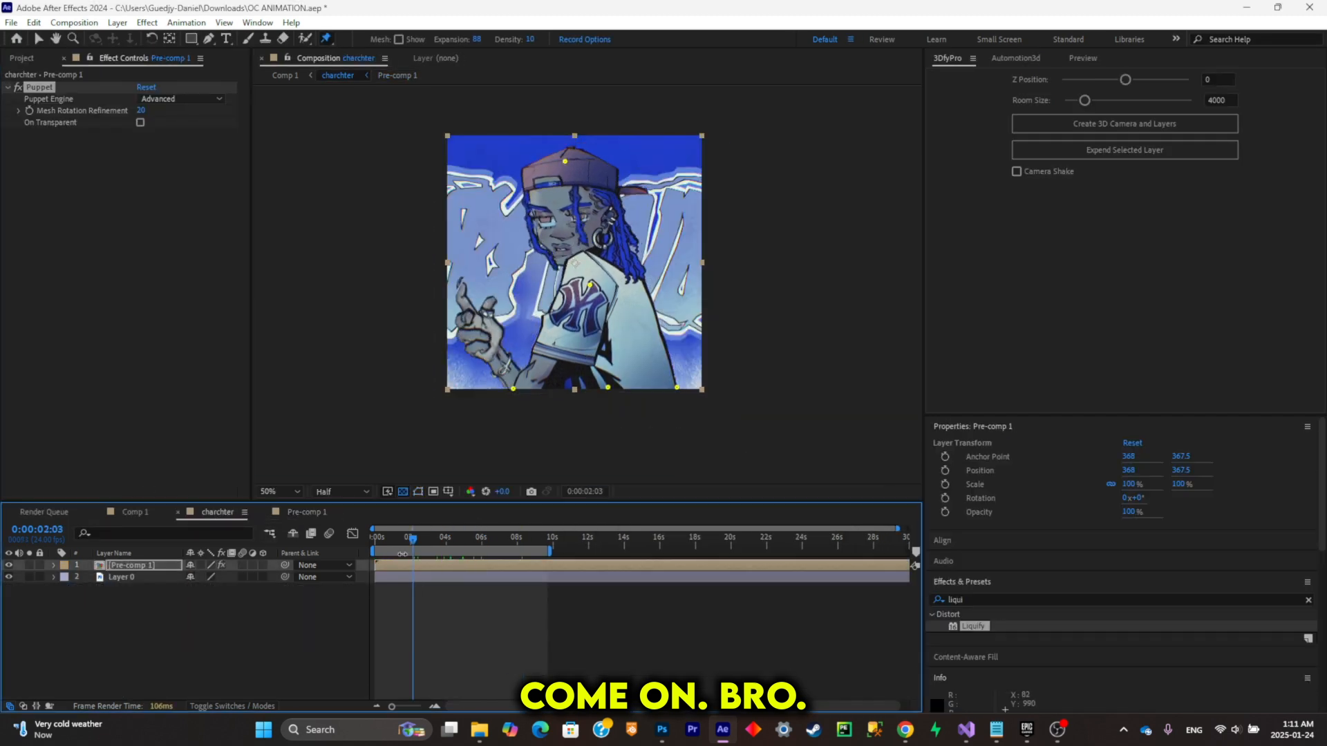
key(u)
drag(479, 684, 374, 684)
Step: Play back the charchter composition and examine the face, hair and body movement up close and in full frame
key(space)
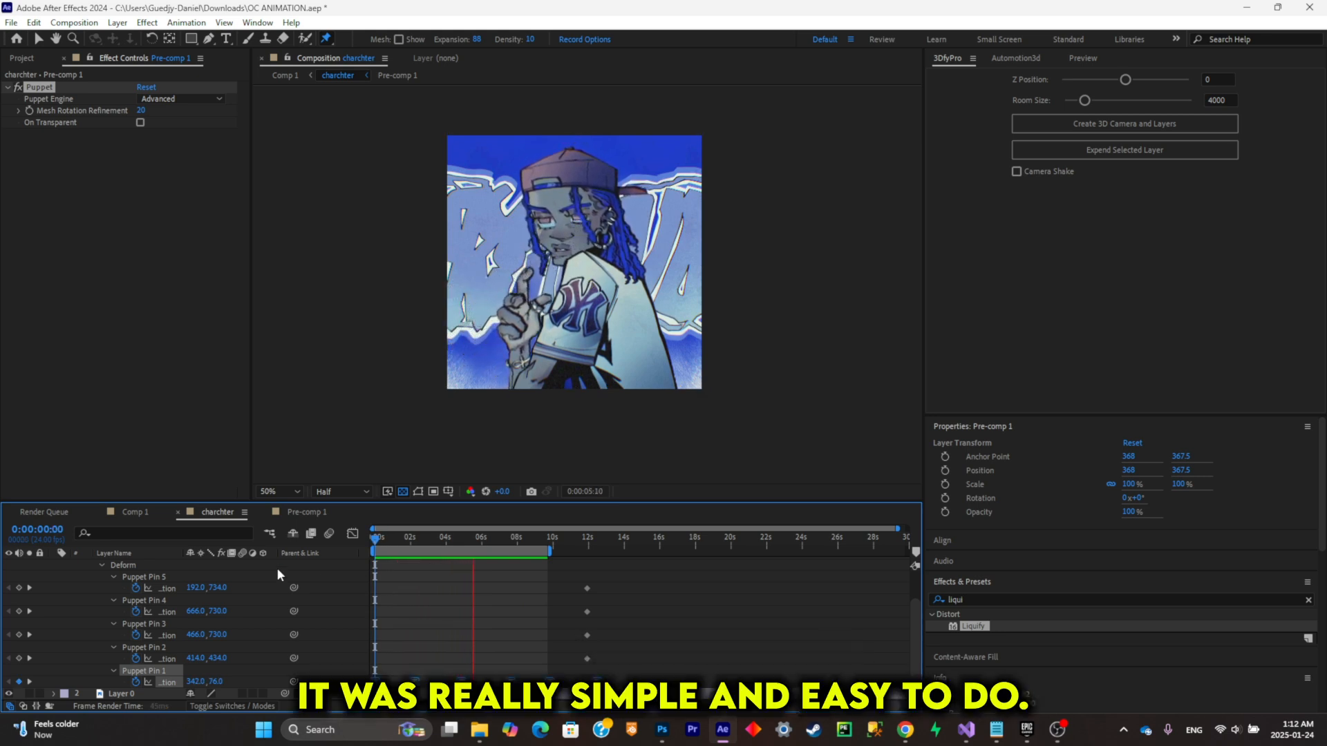
scroll(584, 172, up, 5)
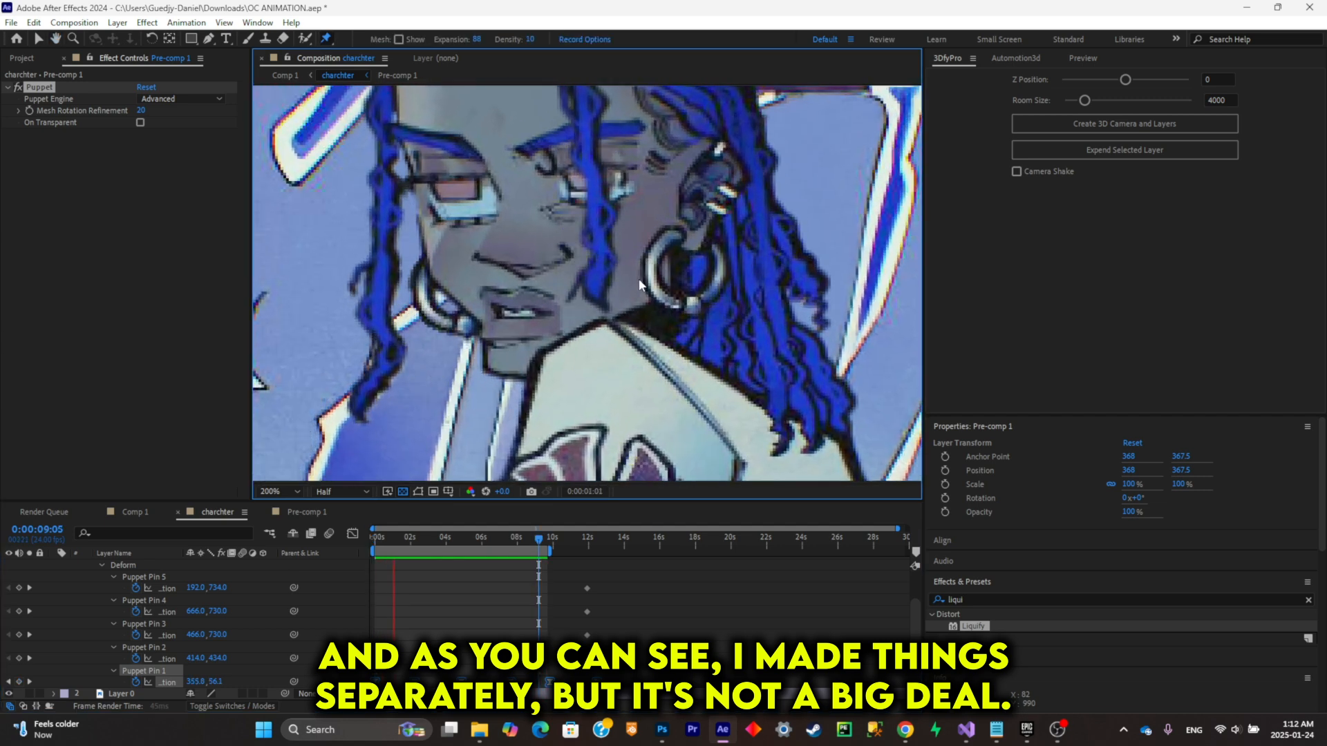
scroll(608, 304, down, 2)
key(space)
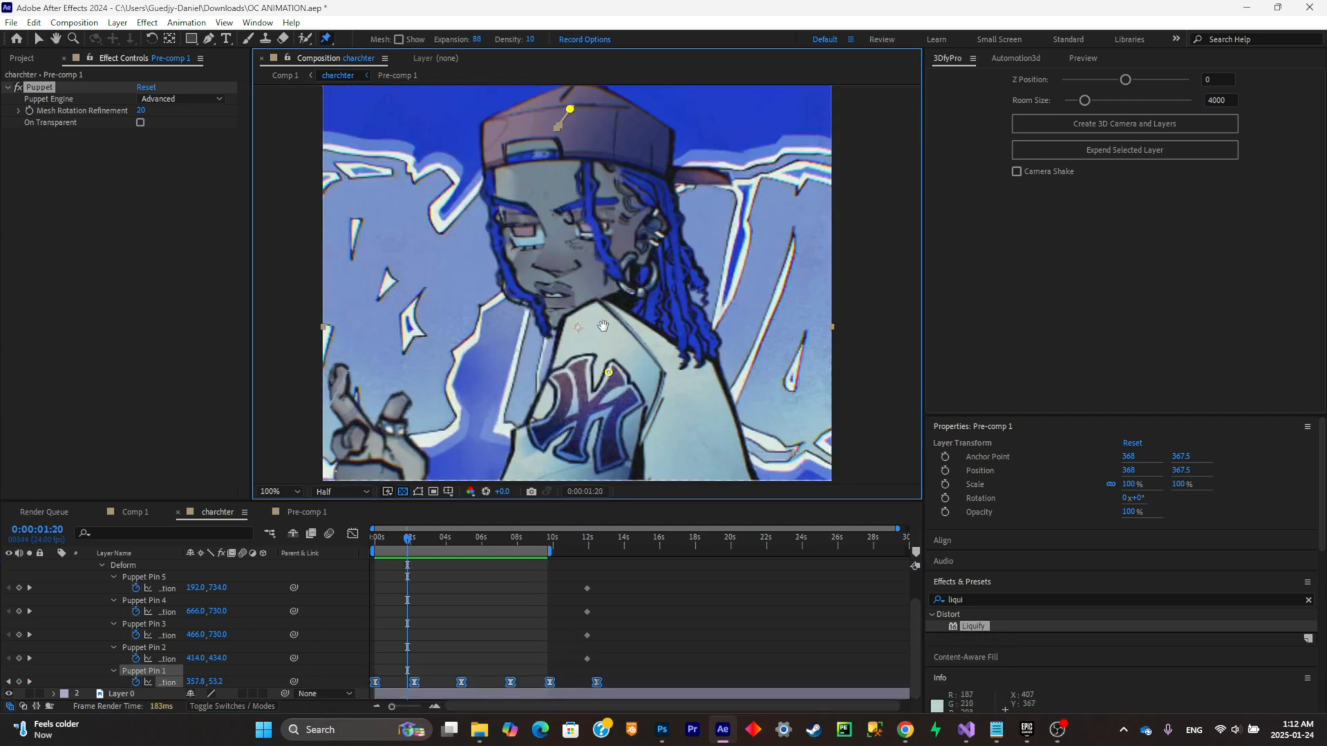
scroll(608, 307, down, 2)
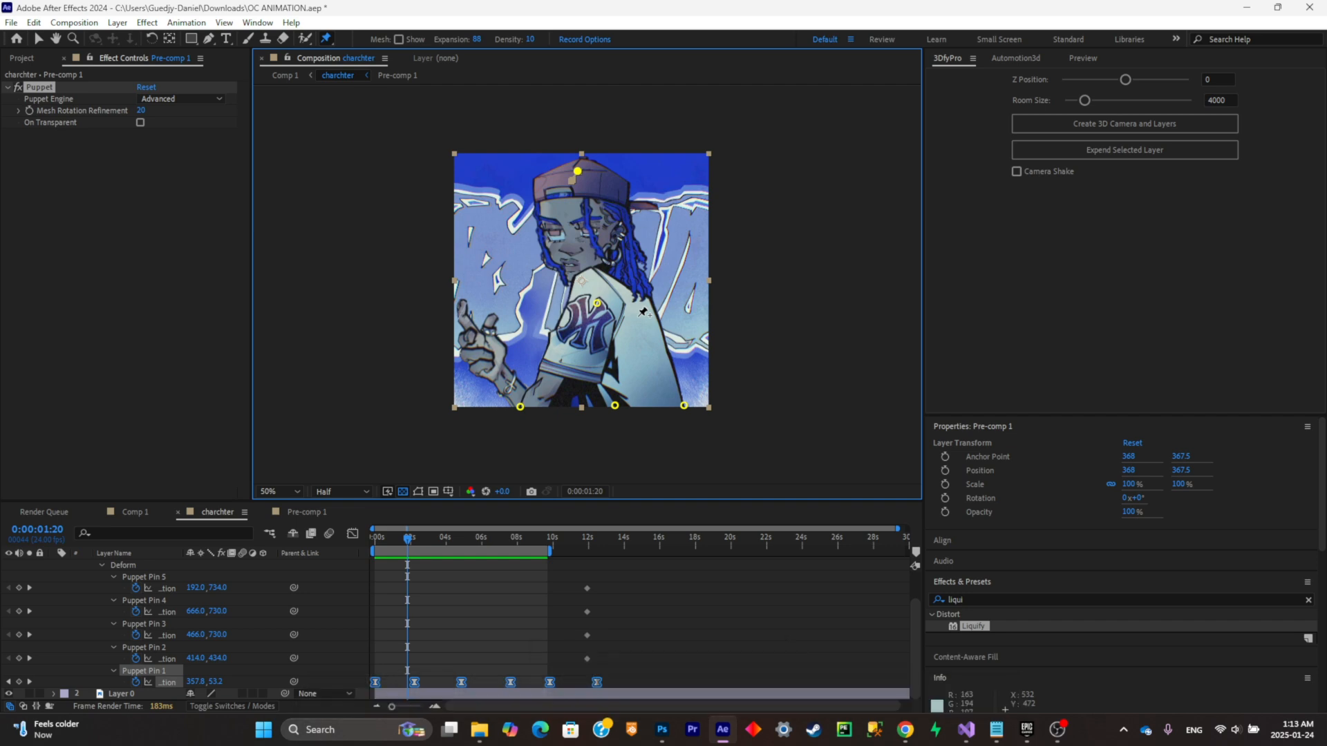
click(1057, 729)
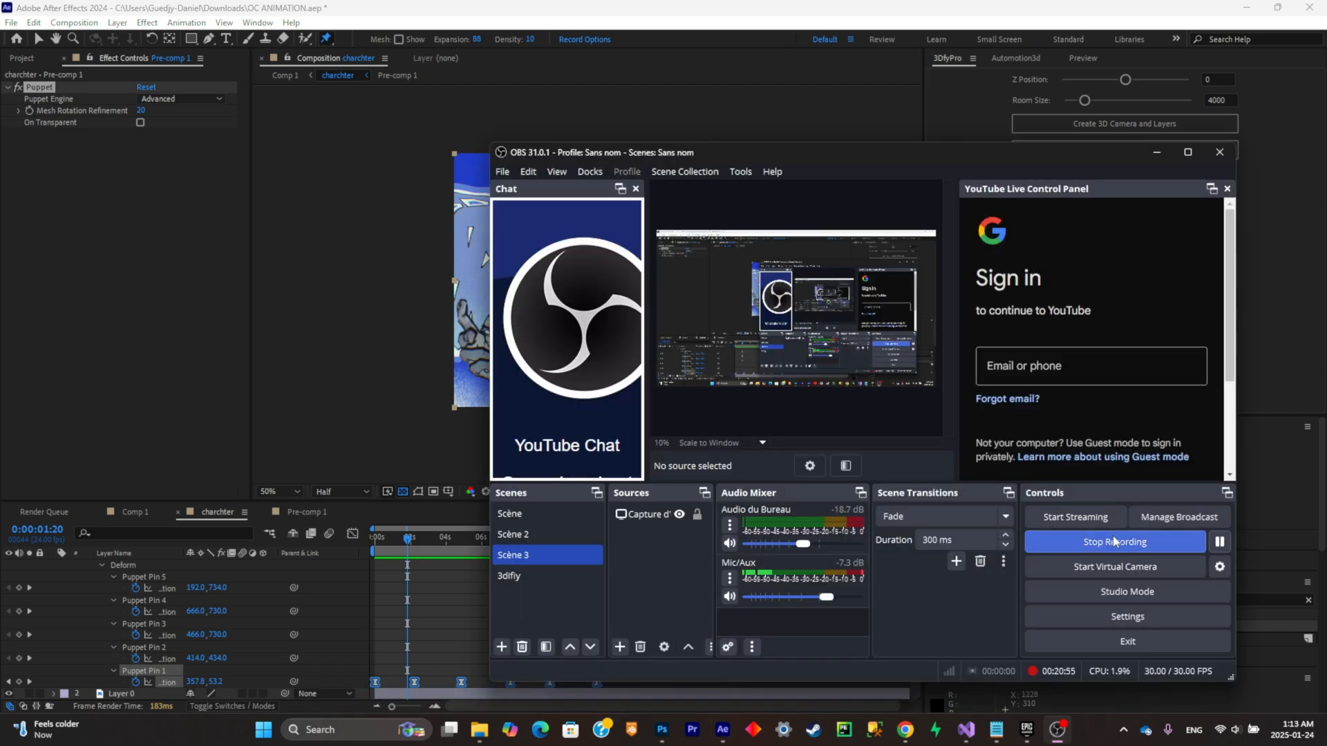